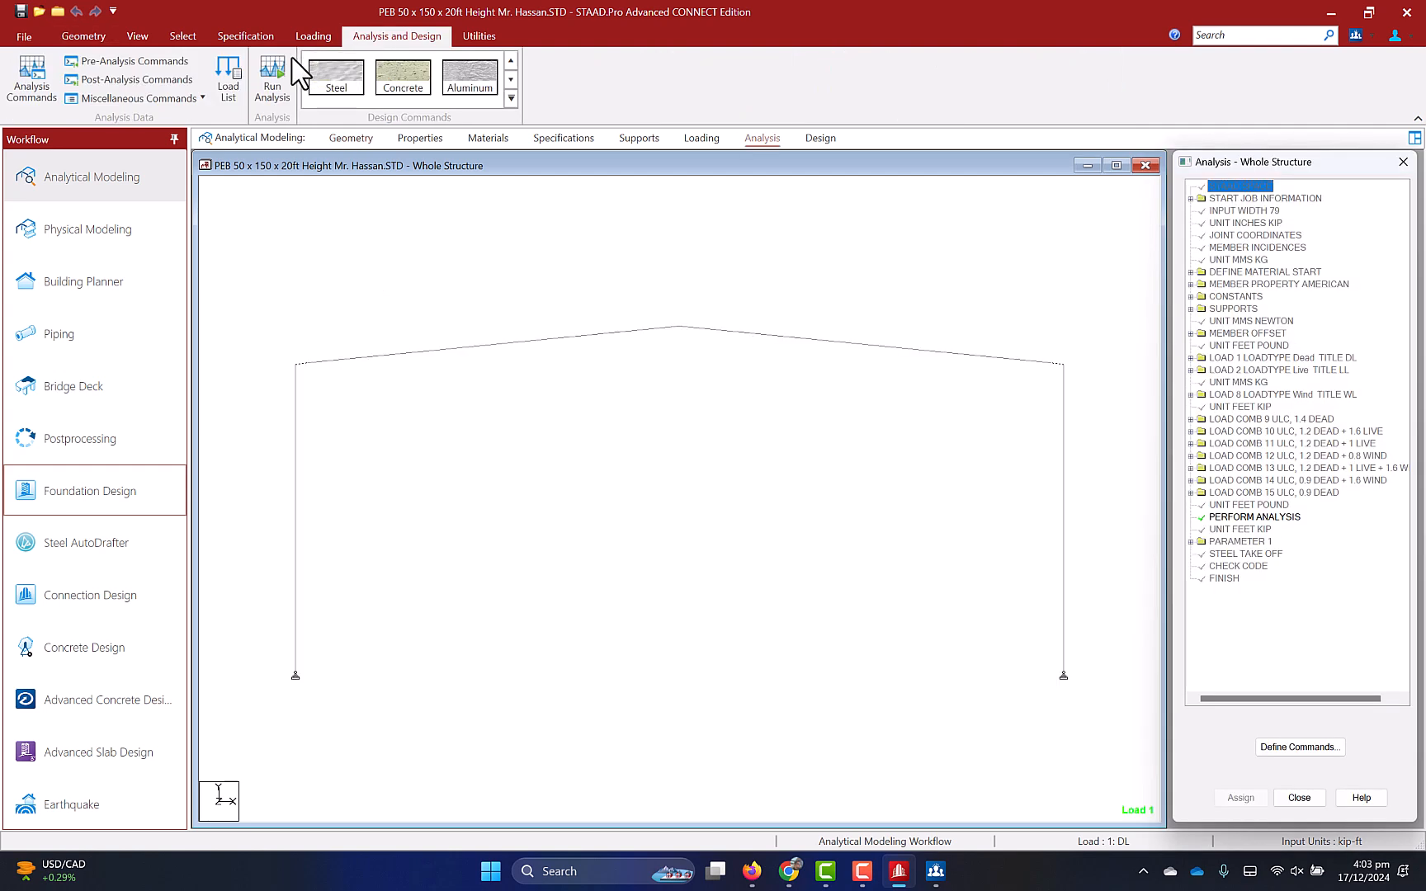
Step: Run the structural analysis and display the frame members' utilization ratios in the postprocessing results
click(284, 66)
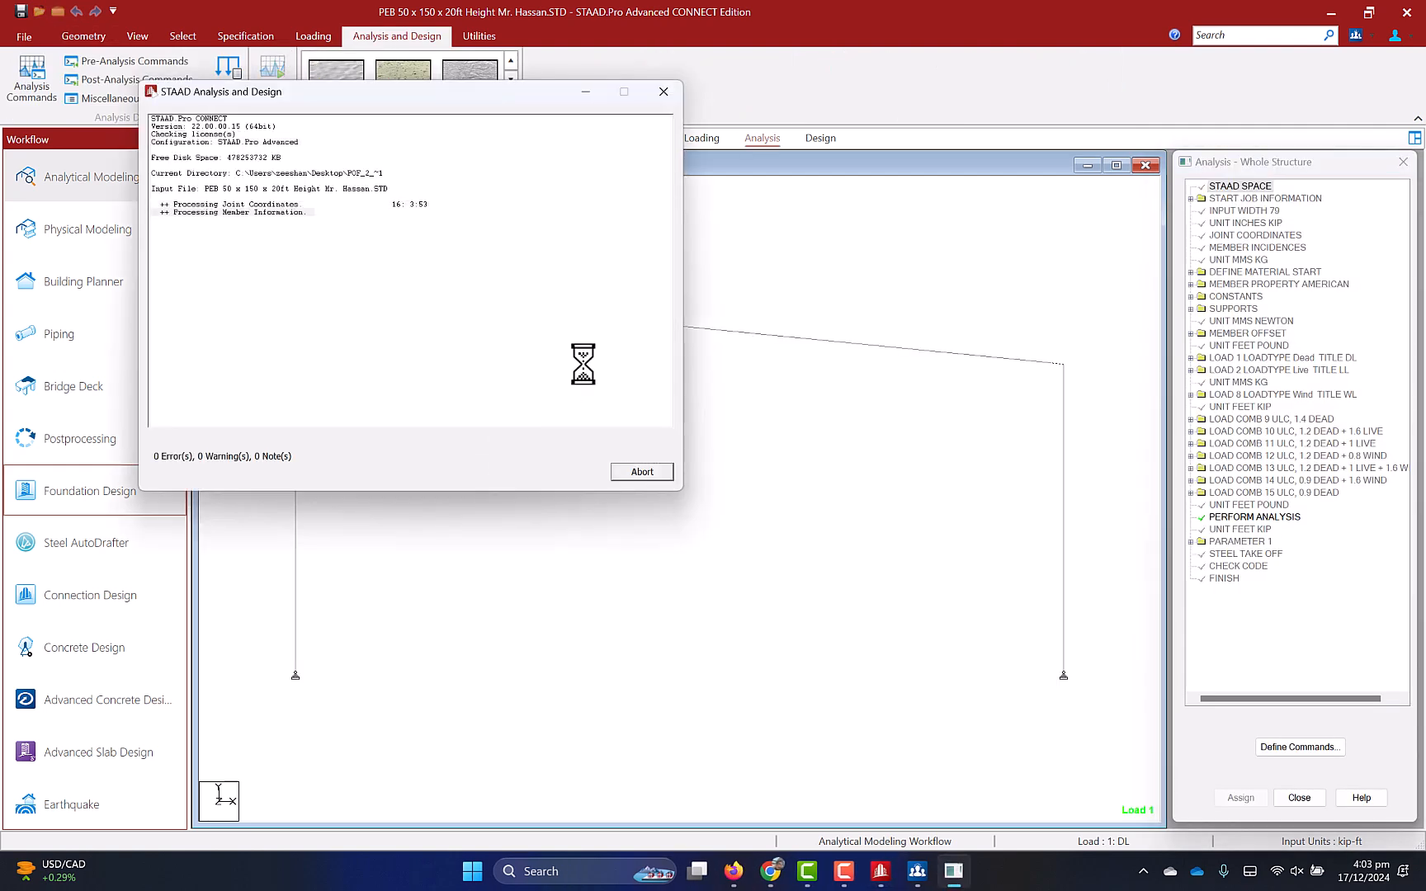
click(639, 473)
click(97, 446)
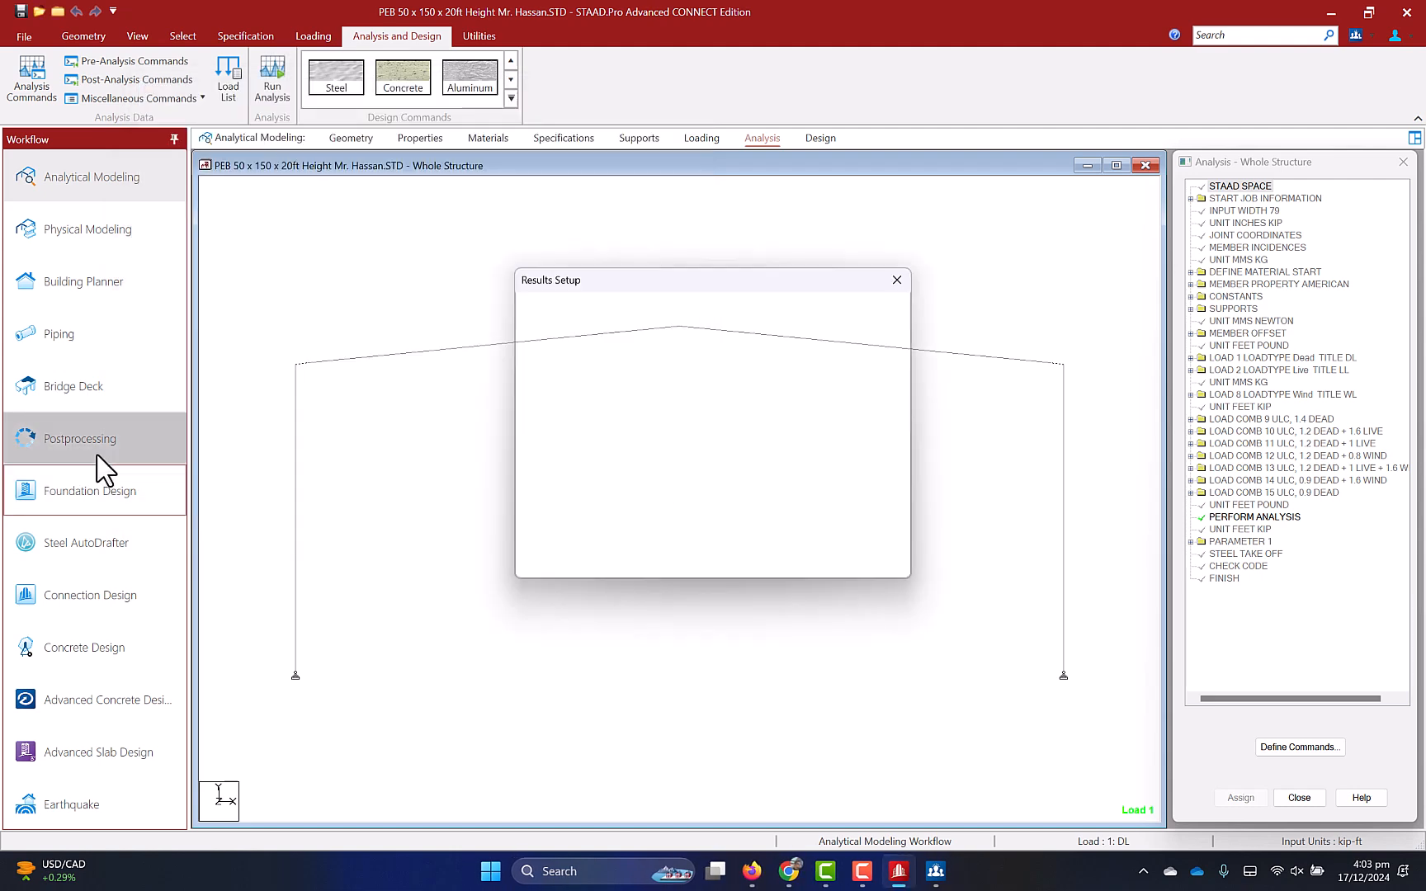
click(733, 564)
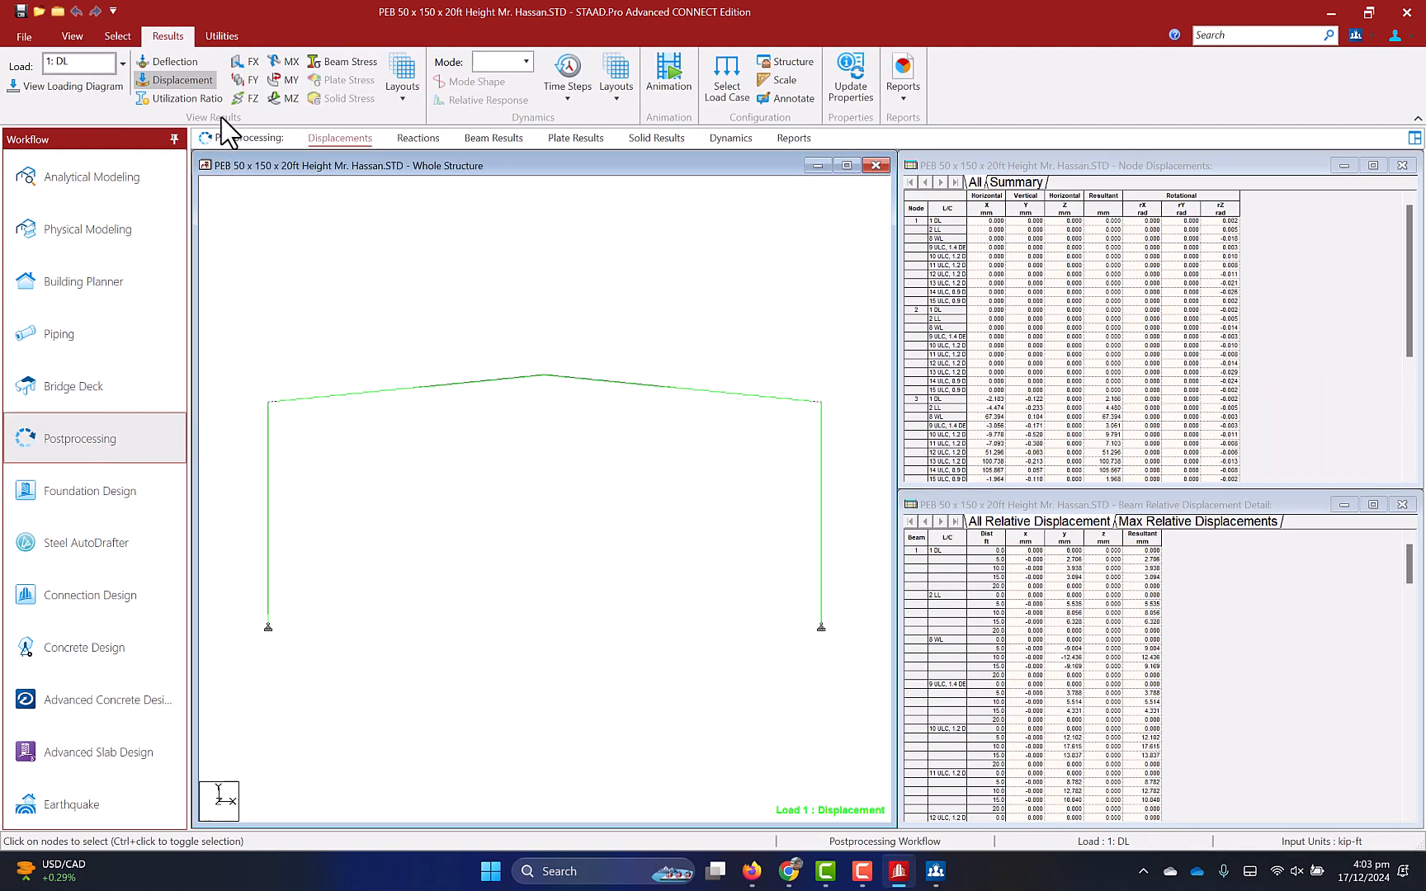
click(185, 98)
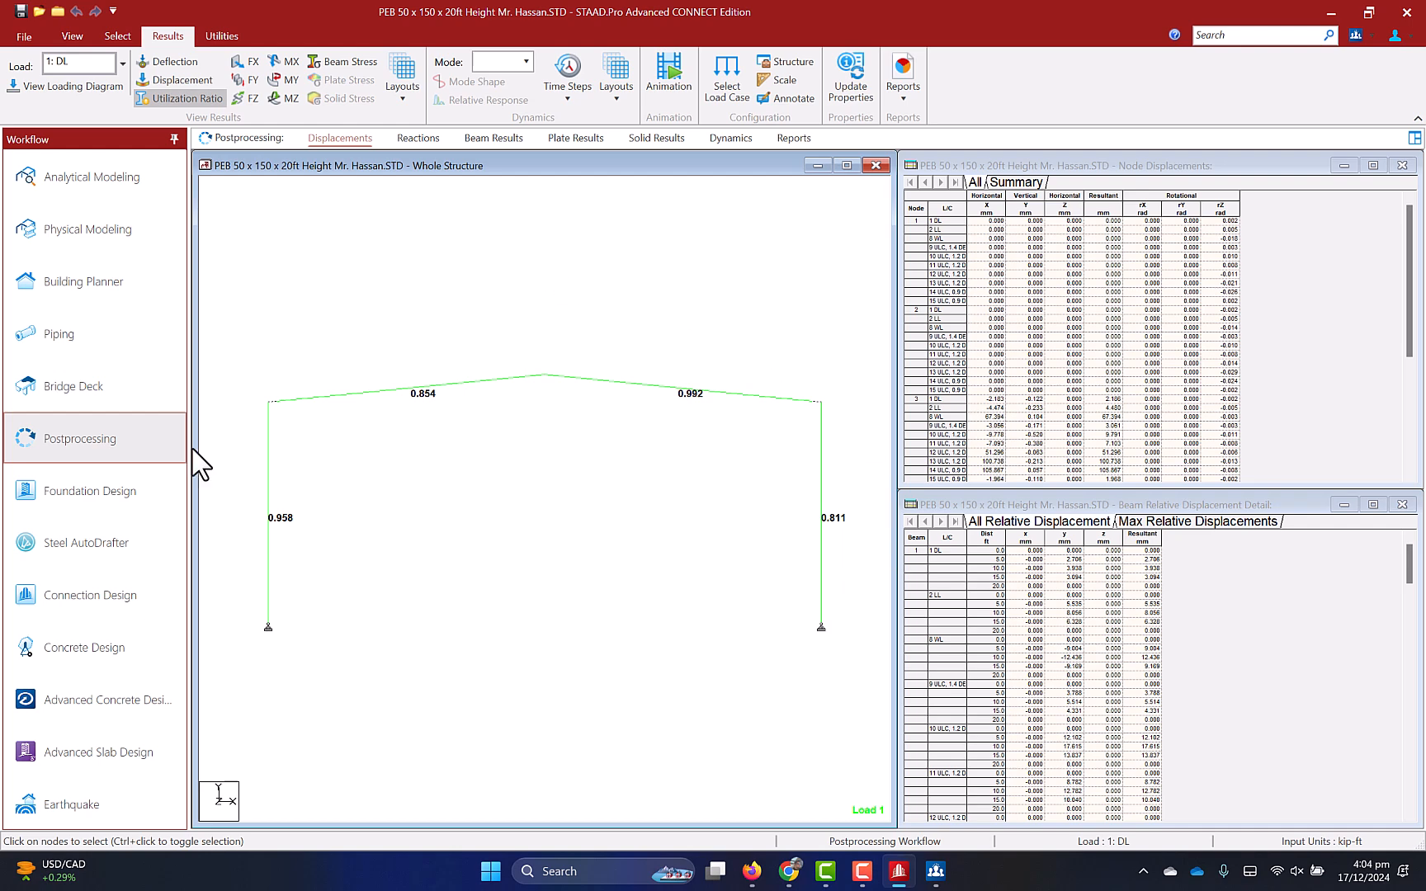
Step: Include load cases 1: DL, 2: LL and 8: WL in the foundation design for all supports
click(108, 492)
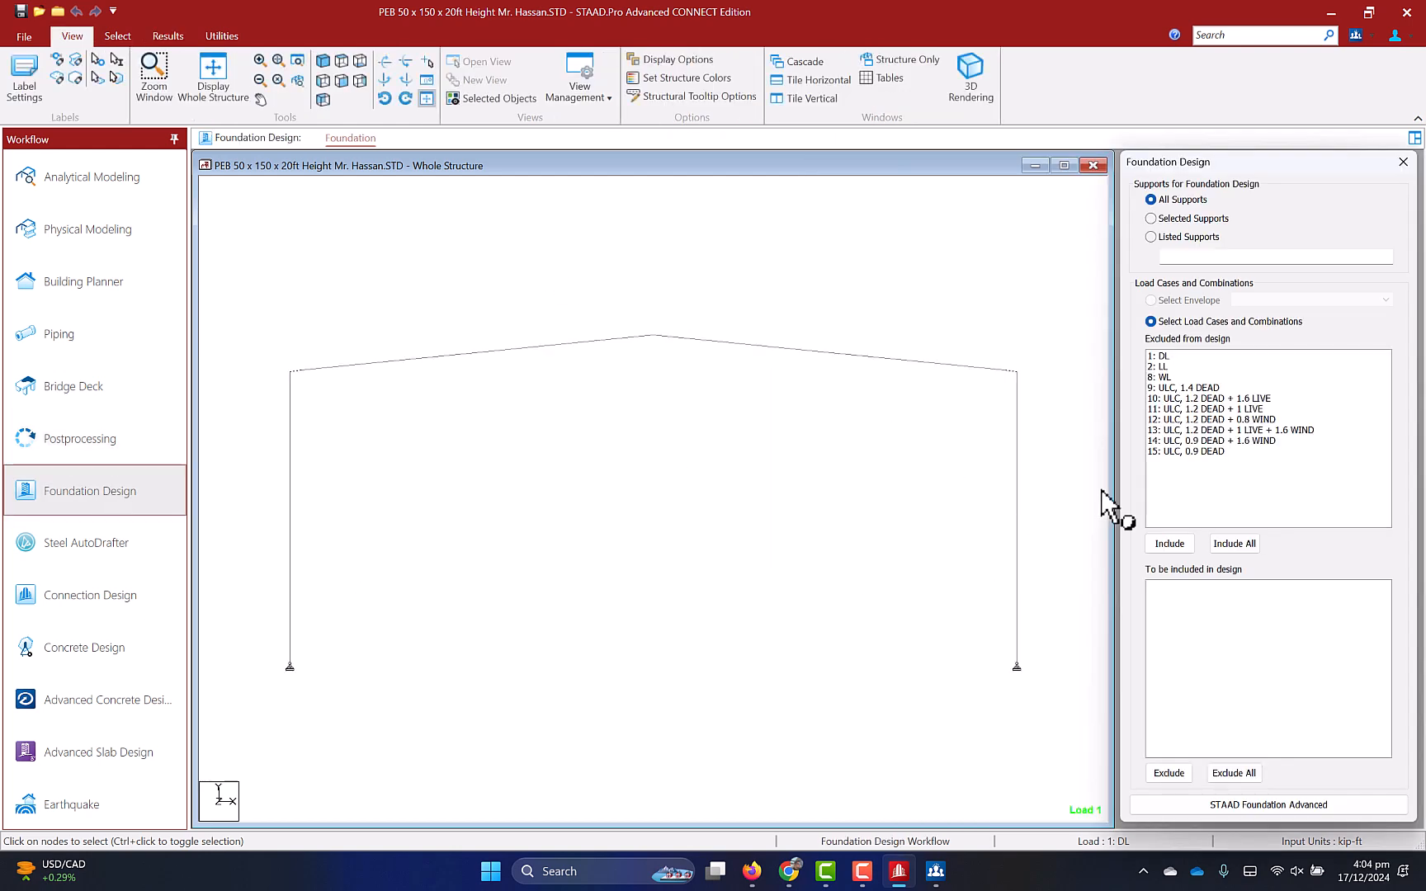
click(1196, 366)
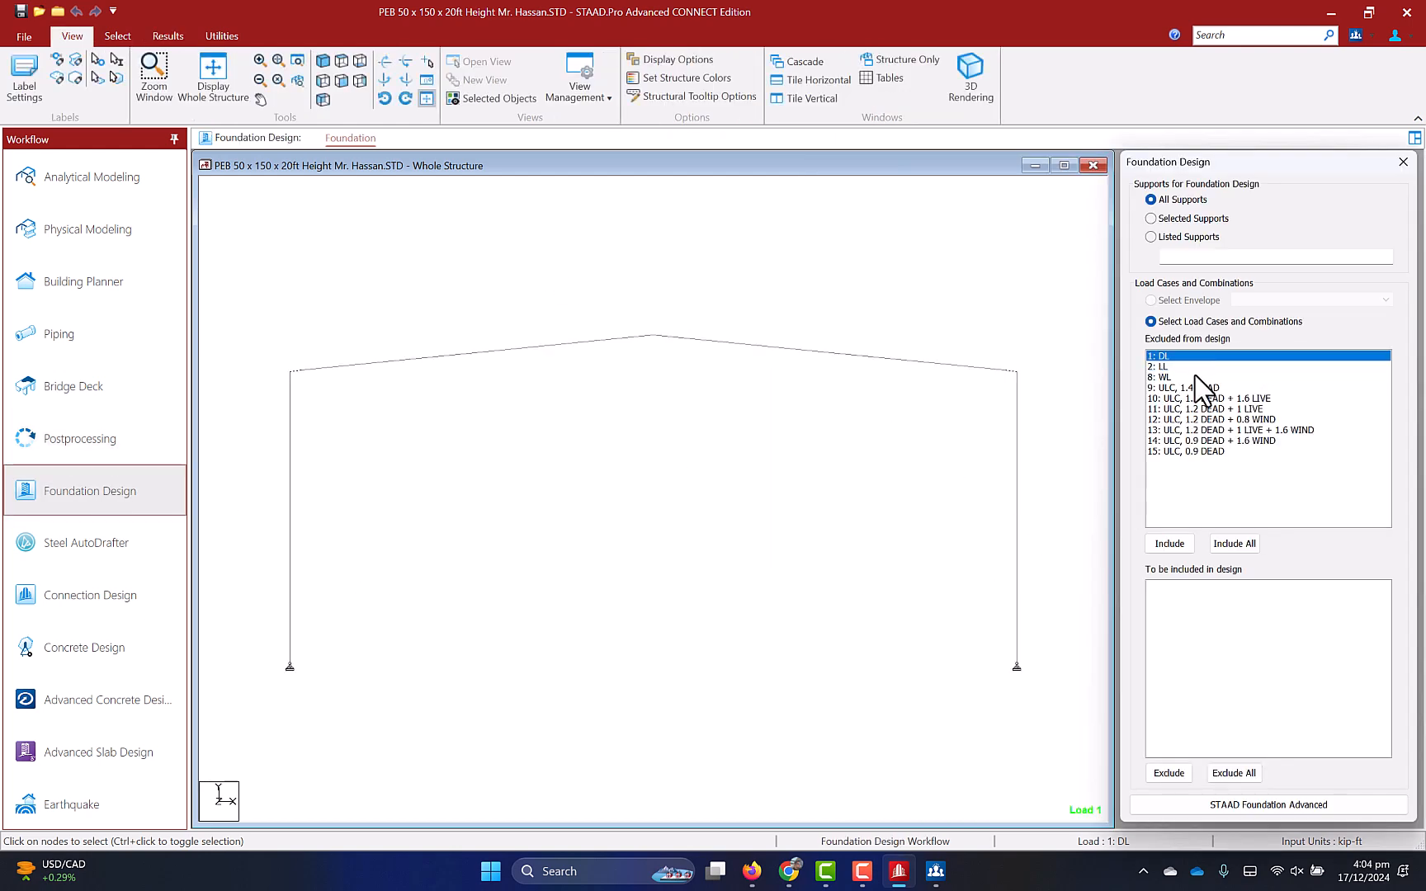
drag(1187, 359, 1180, 376)
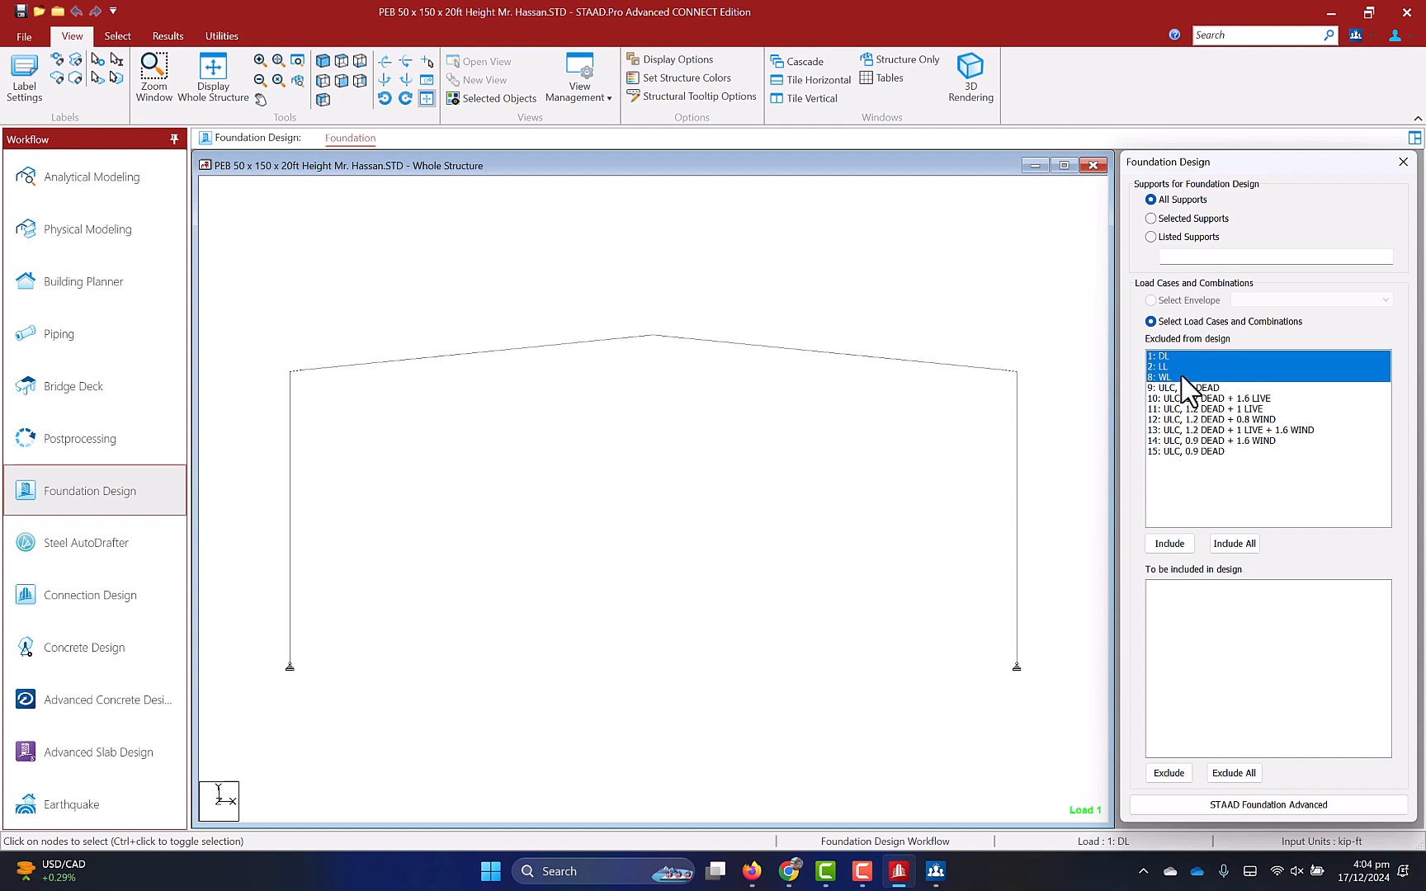
click(1172, 544)
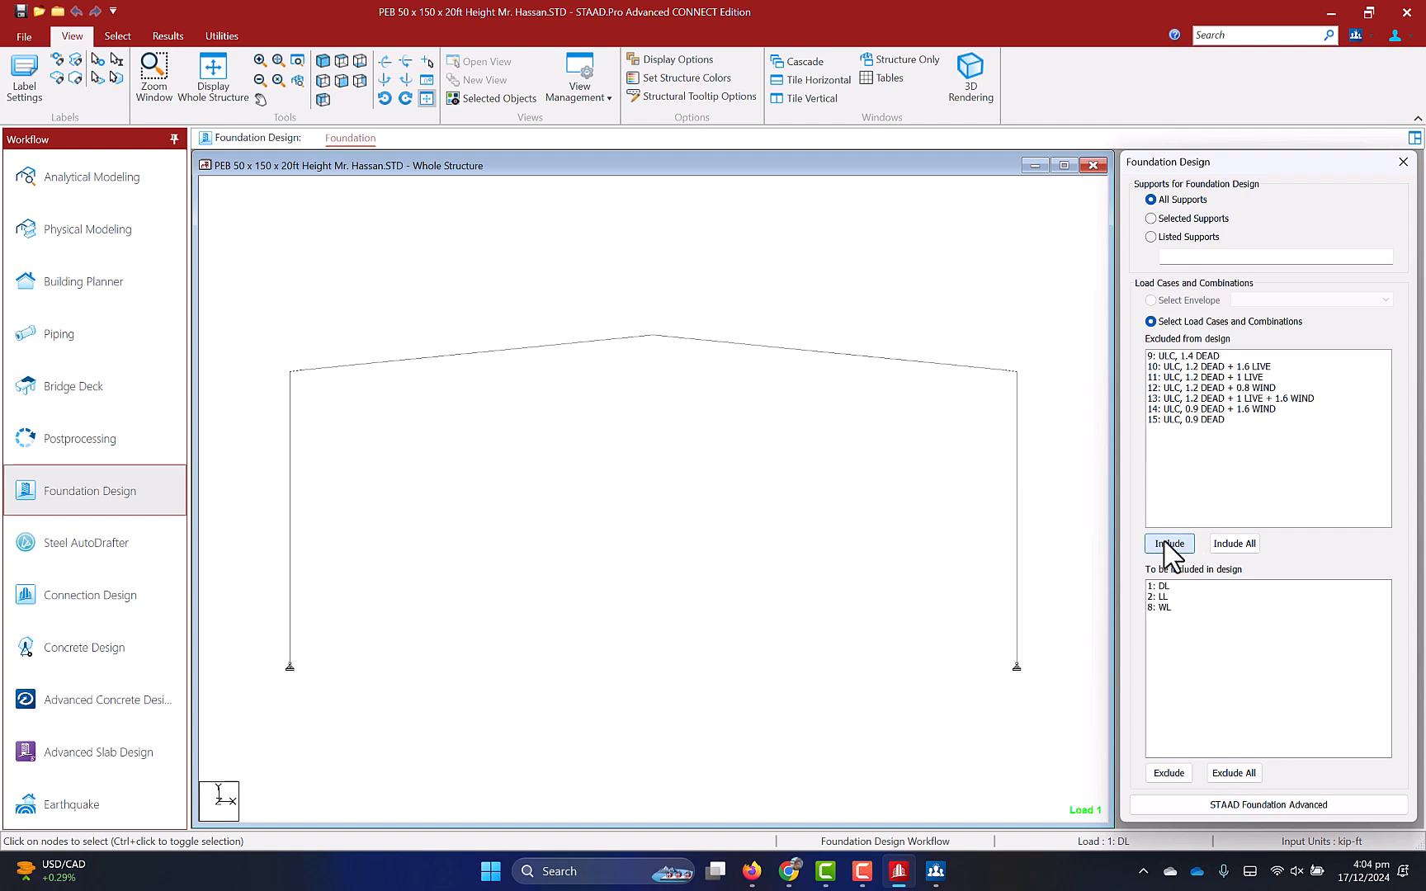
Step: Transfer the model to STAAD Foundation Advanced and dismiss the CONNECT Advisor window
click(1194, 806)
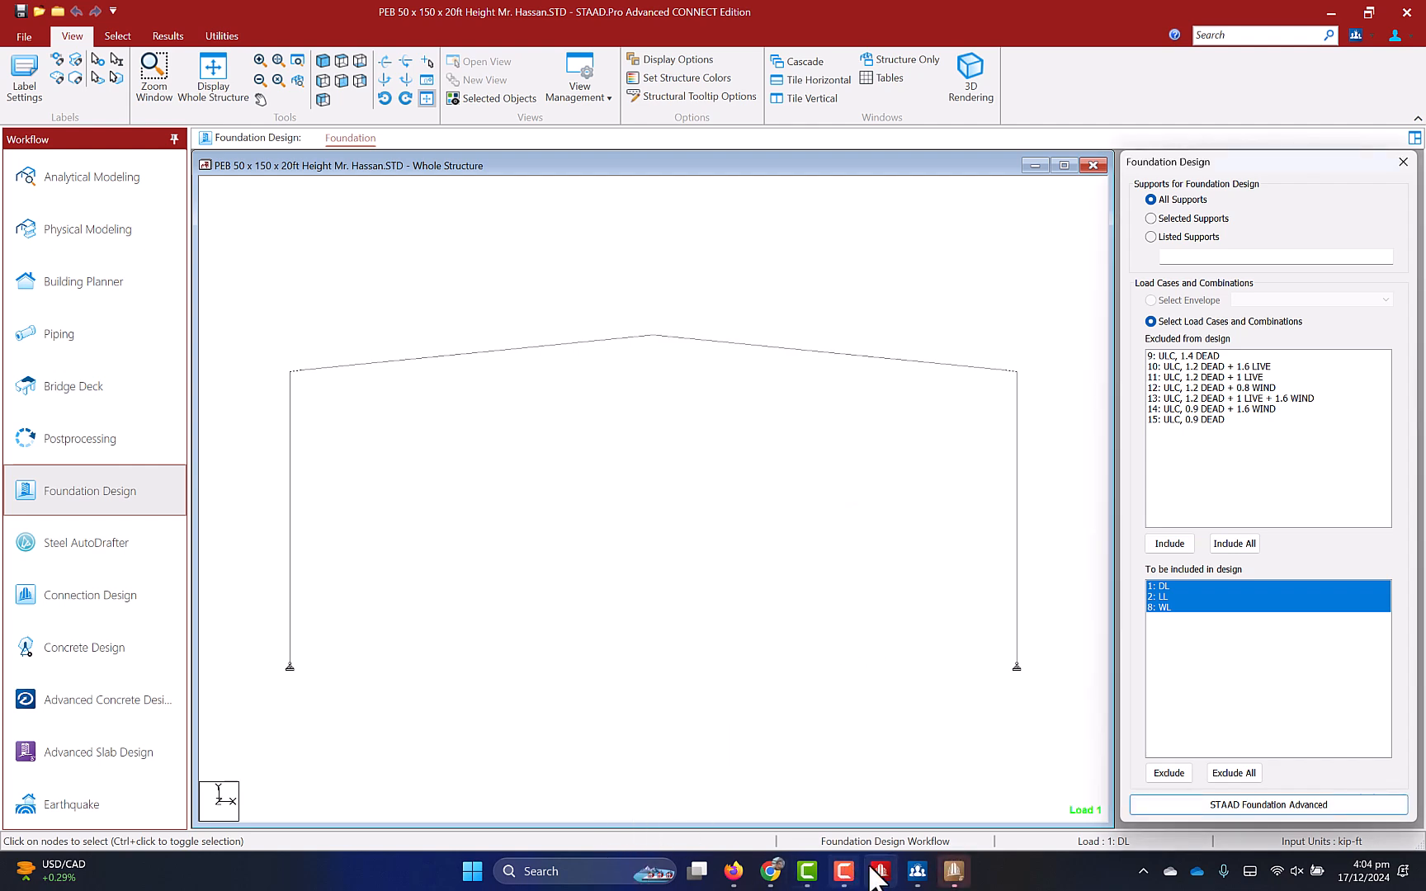
click(753, 516)
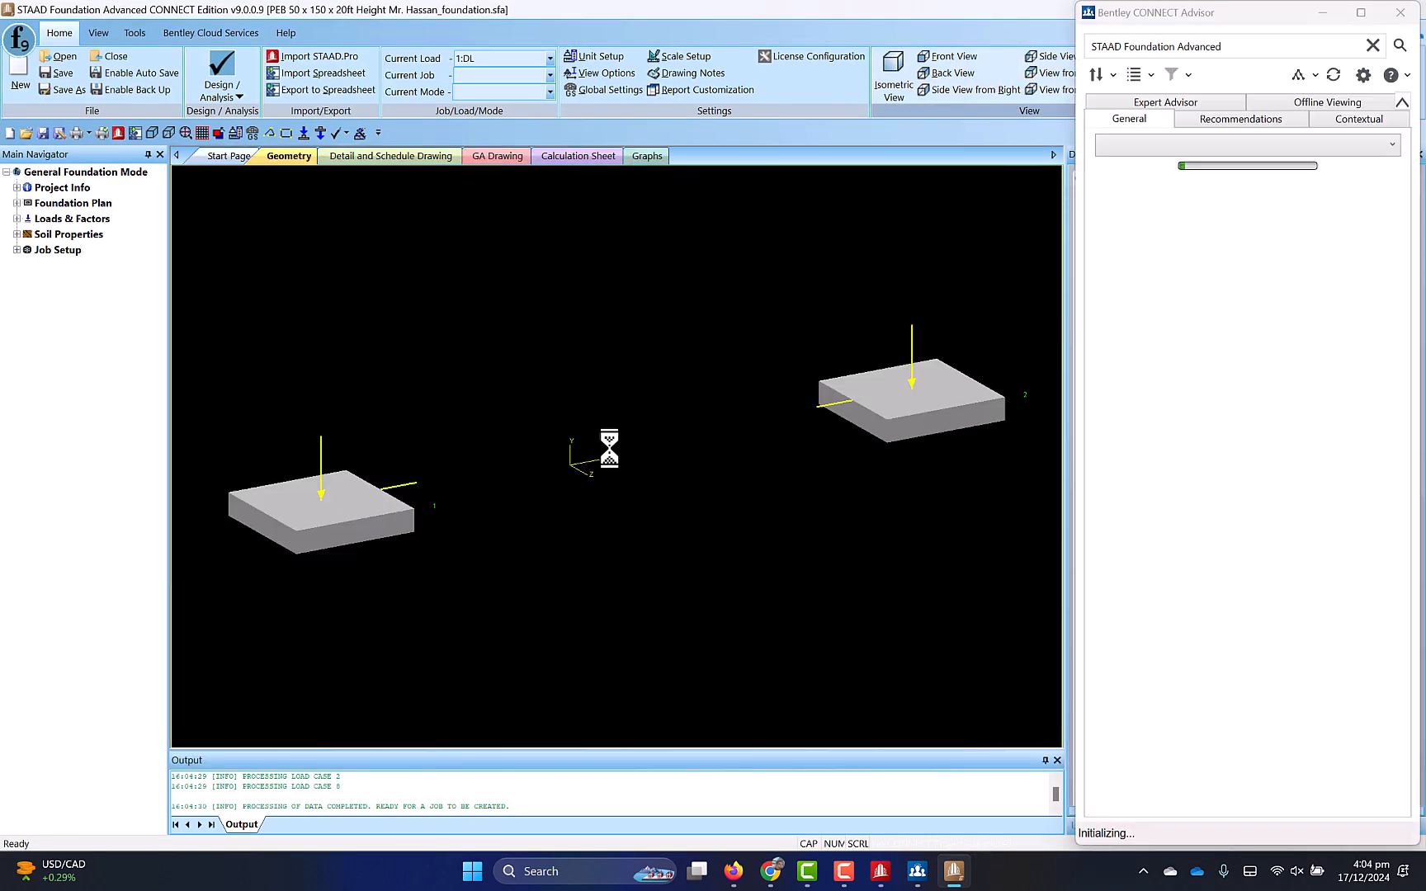
click(1400, 13)
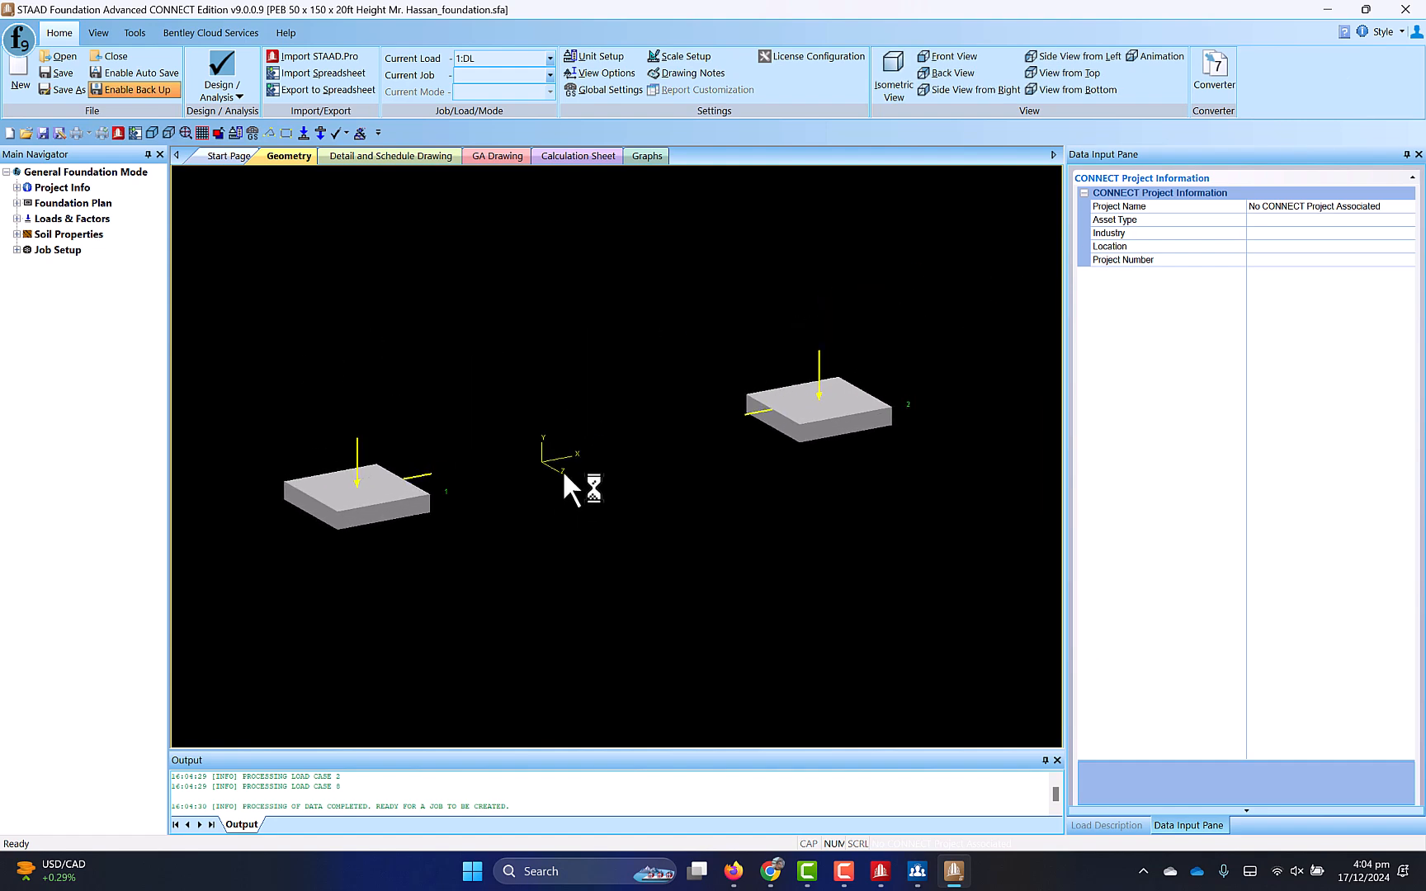
Step: Enable pedestals for supports 1 and 2 and set both pedestal heights to 3 ft
click(16, 188)
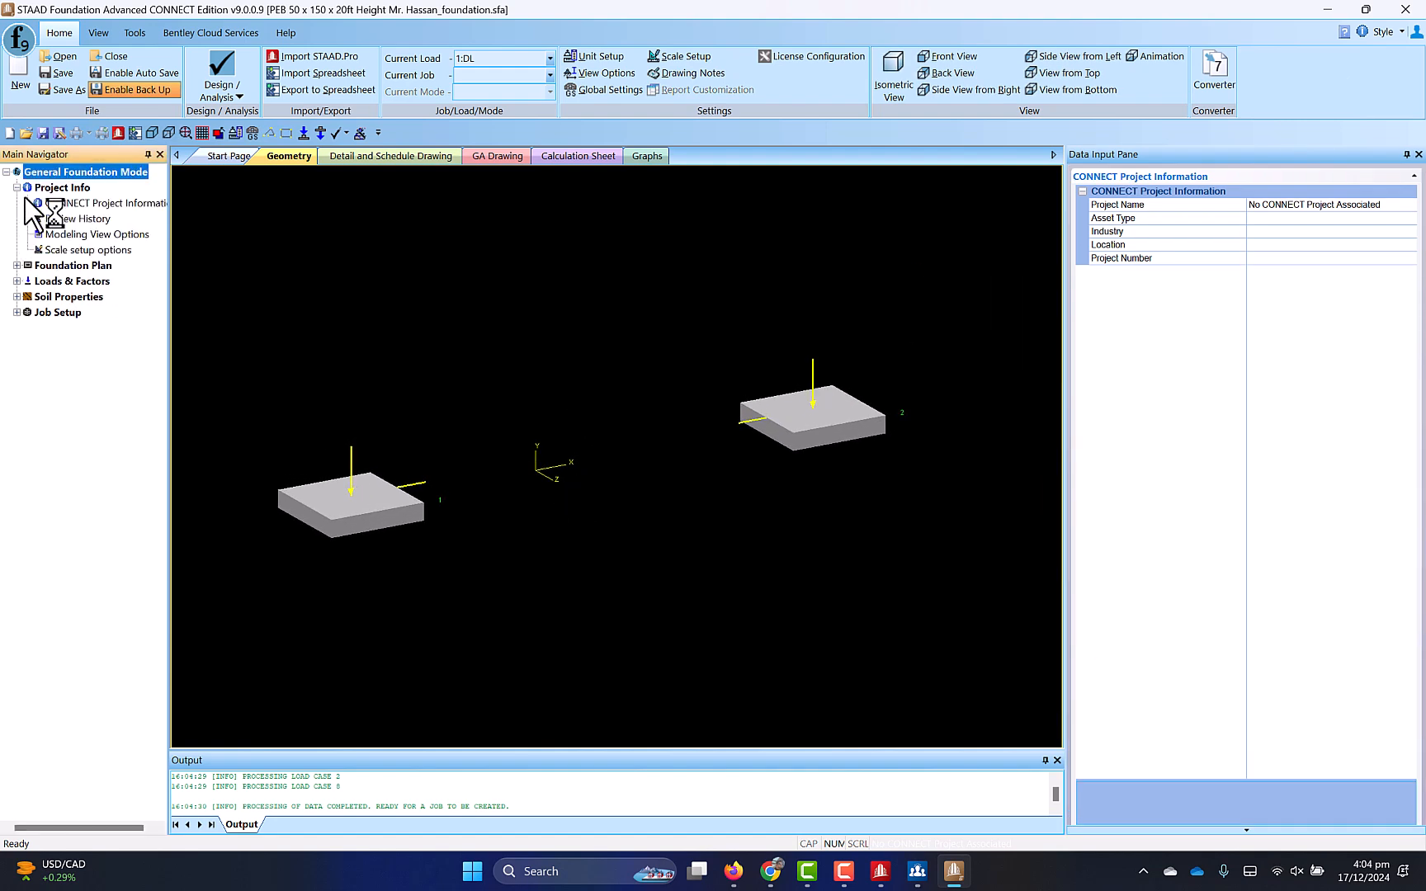
click(16, 265)
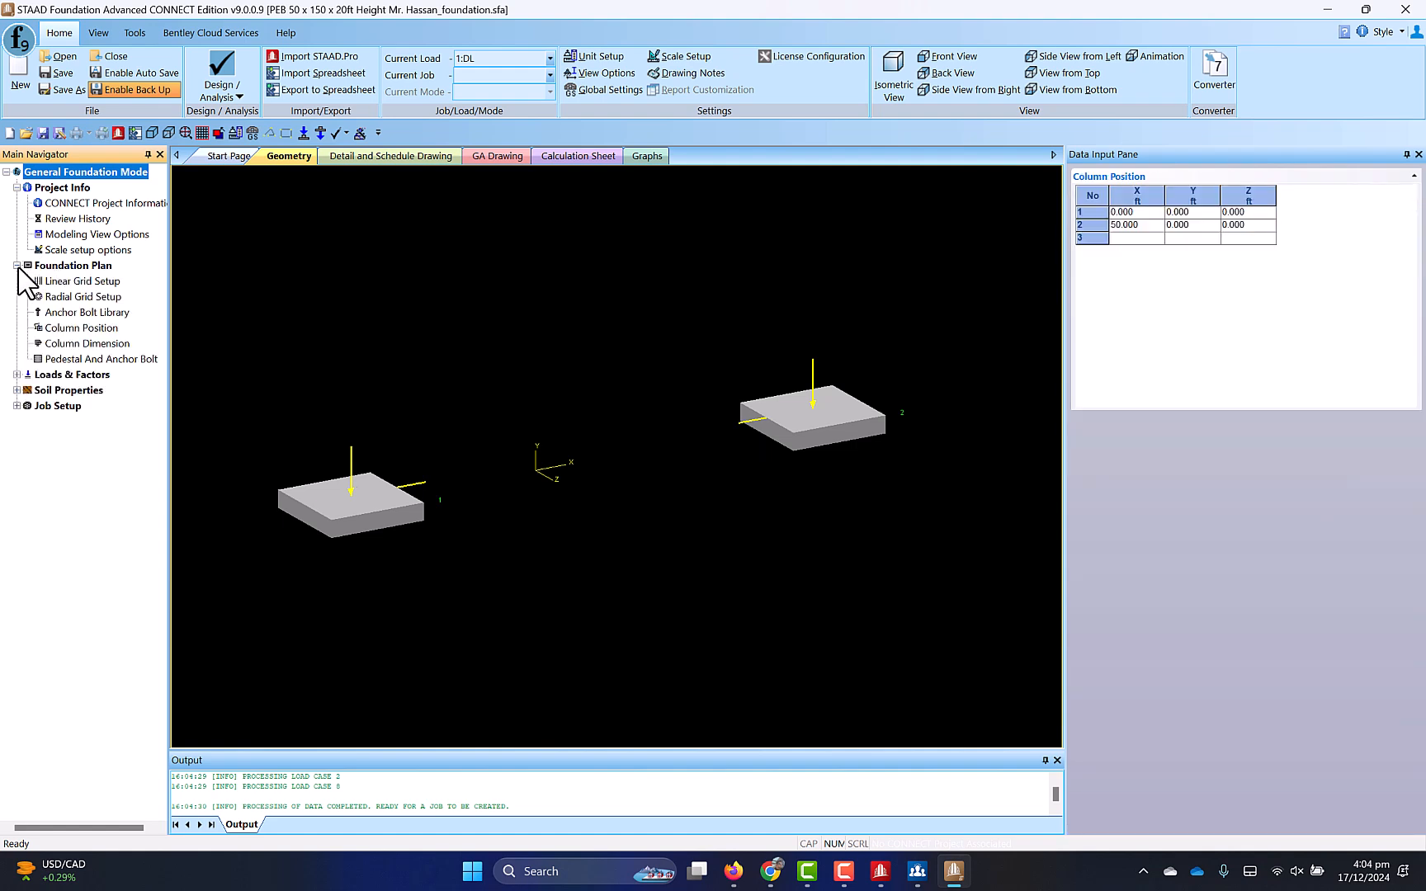
click(90, 361)
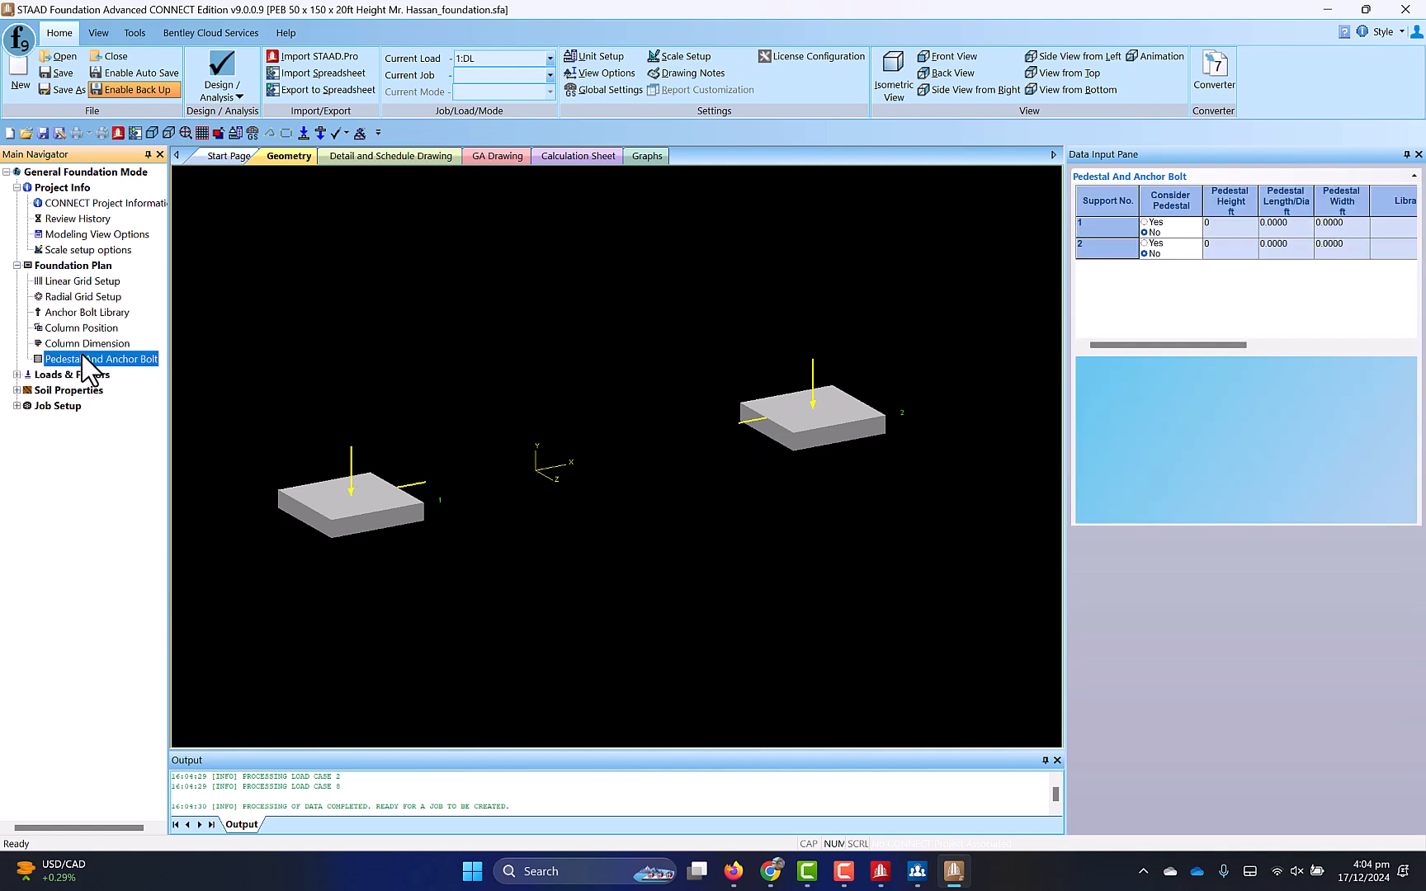
click(1153, 229)
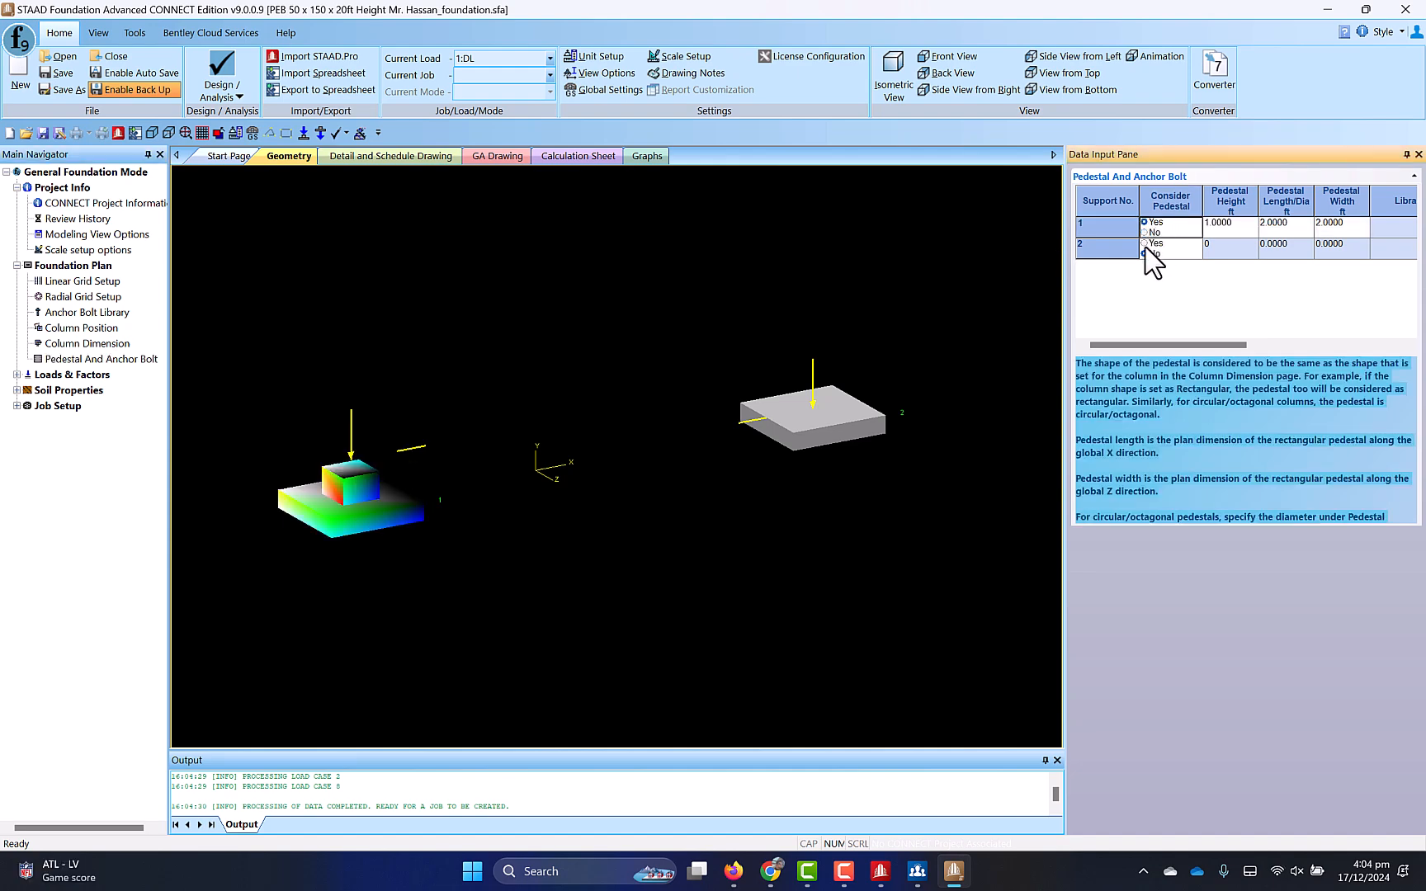
click(1147, 244)
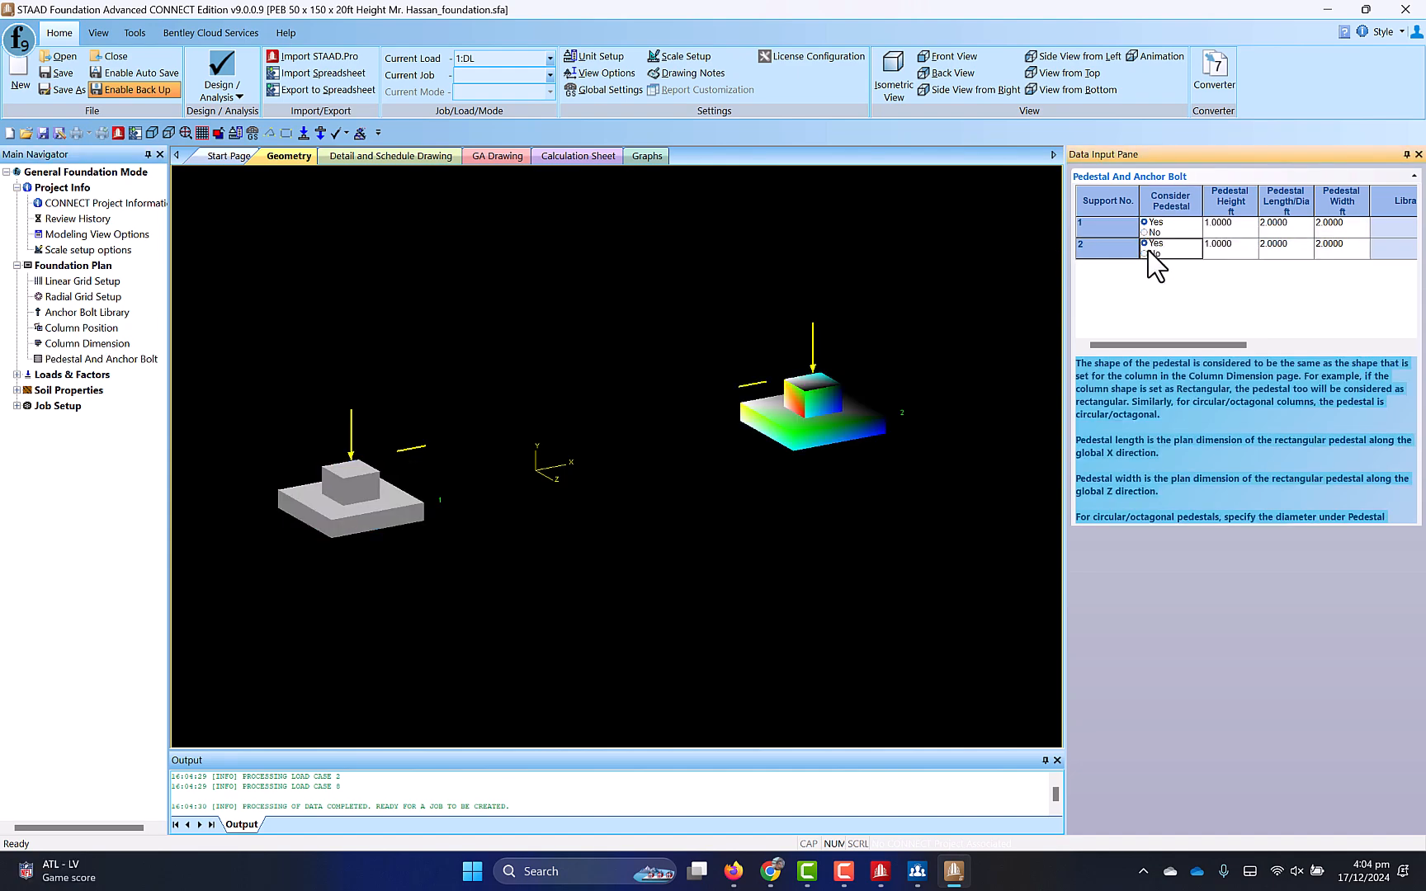
click(1215, 224)
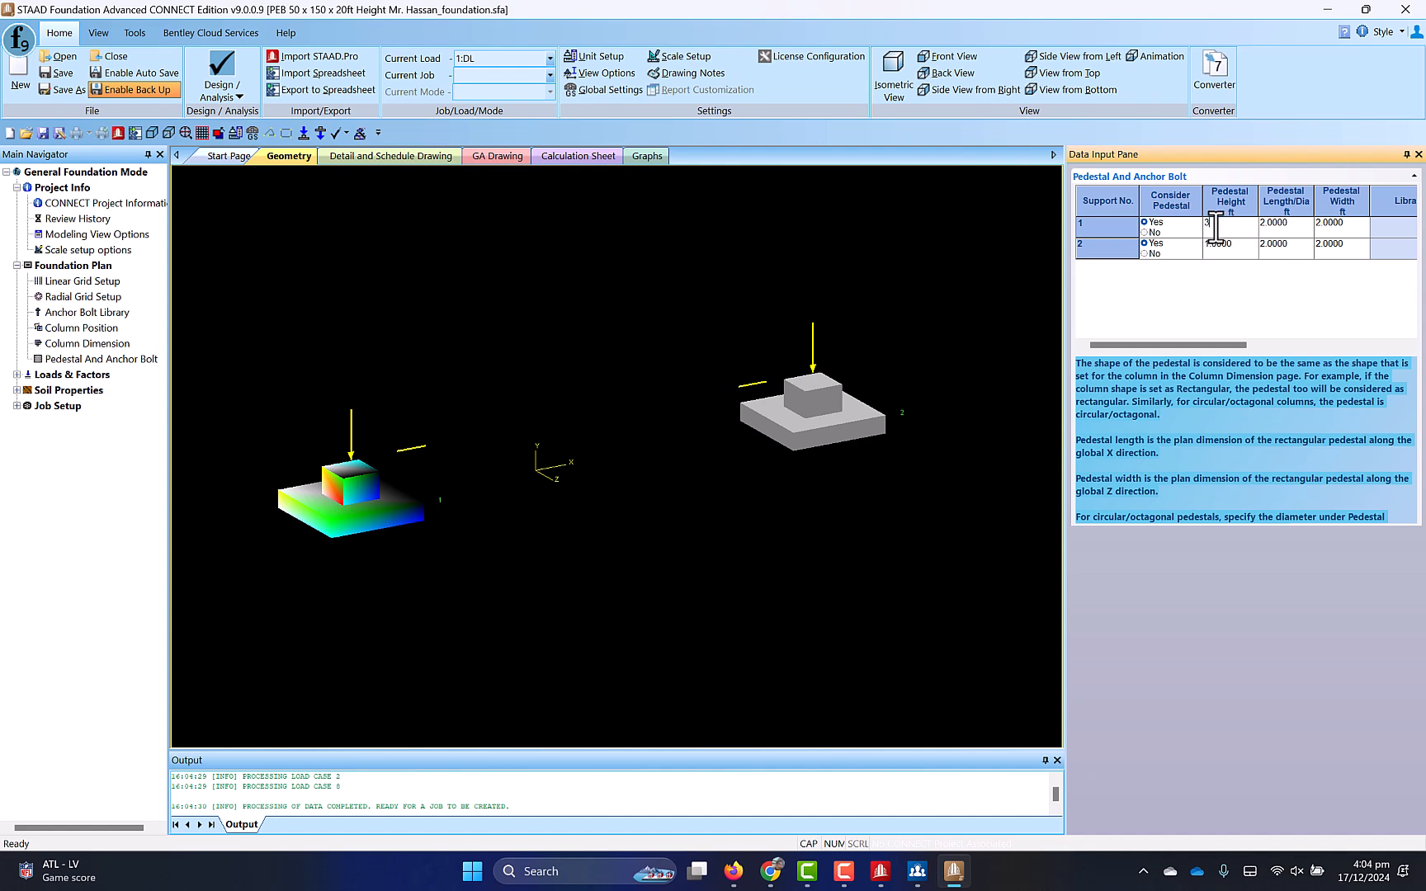
click(1230, 249)
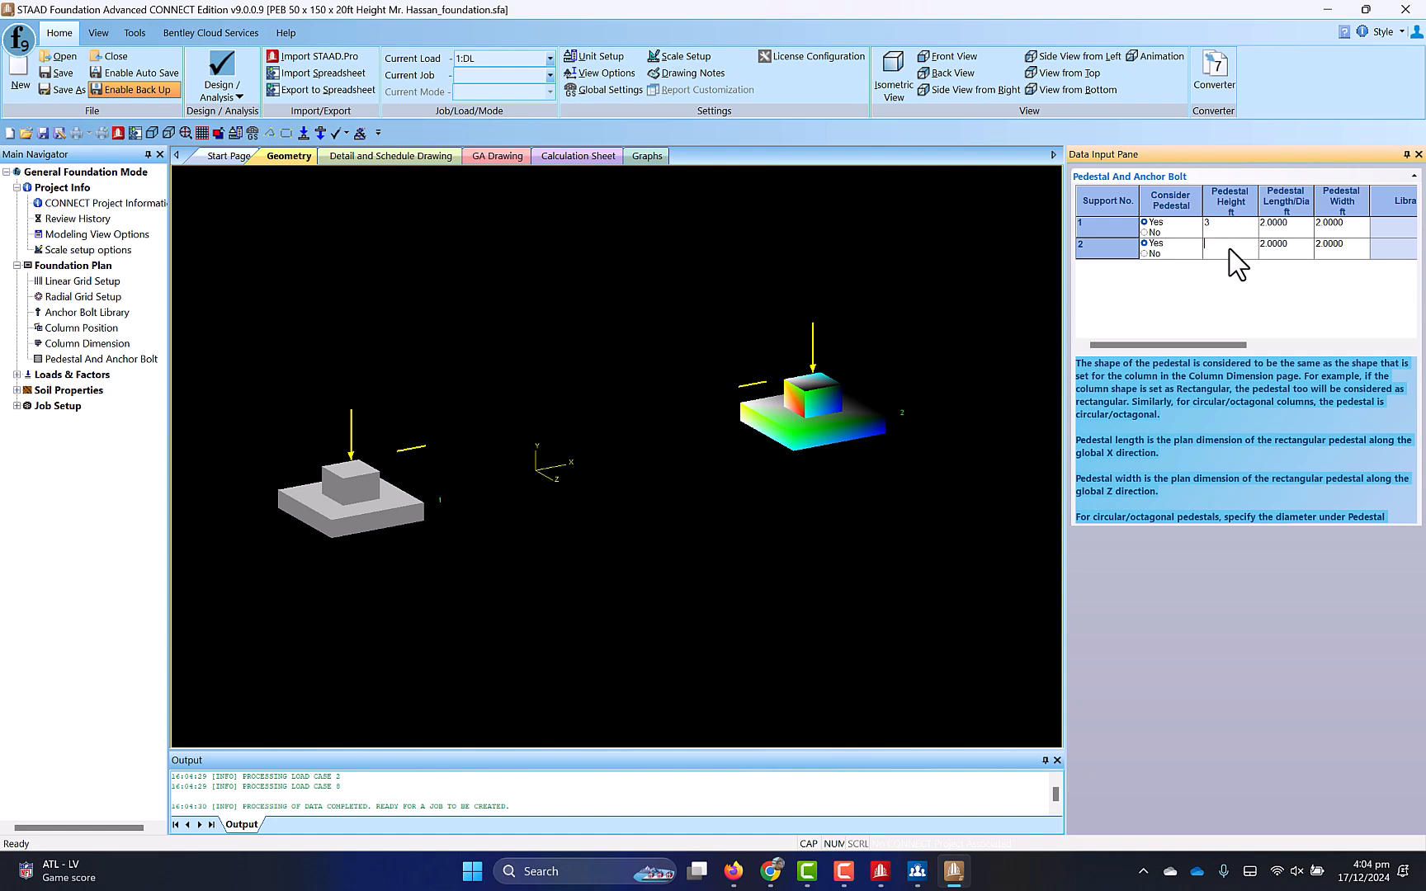
Step: Switch to STAAD.Pro and inspect the left column's tapered section dimensions for sizing the pedestals
click(1289, 229)
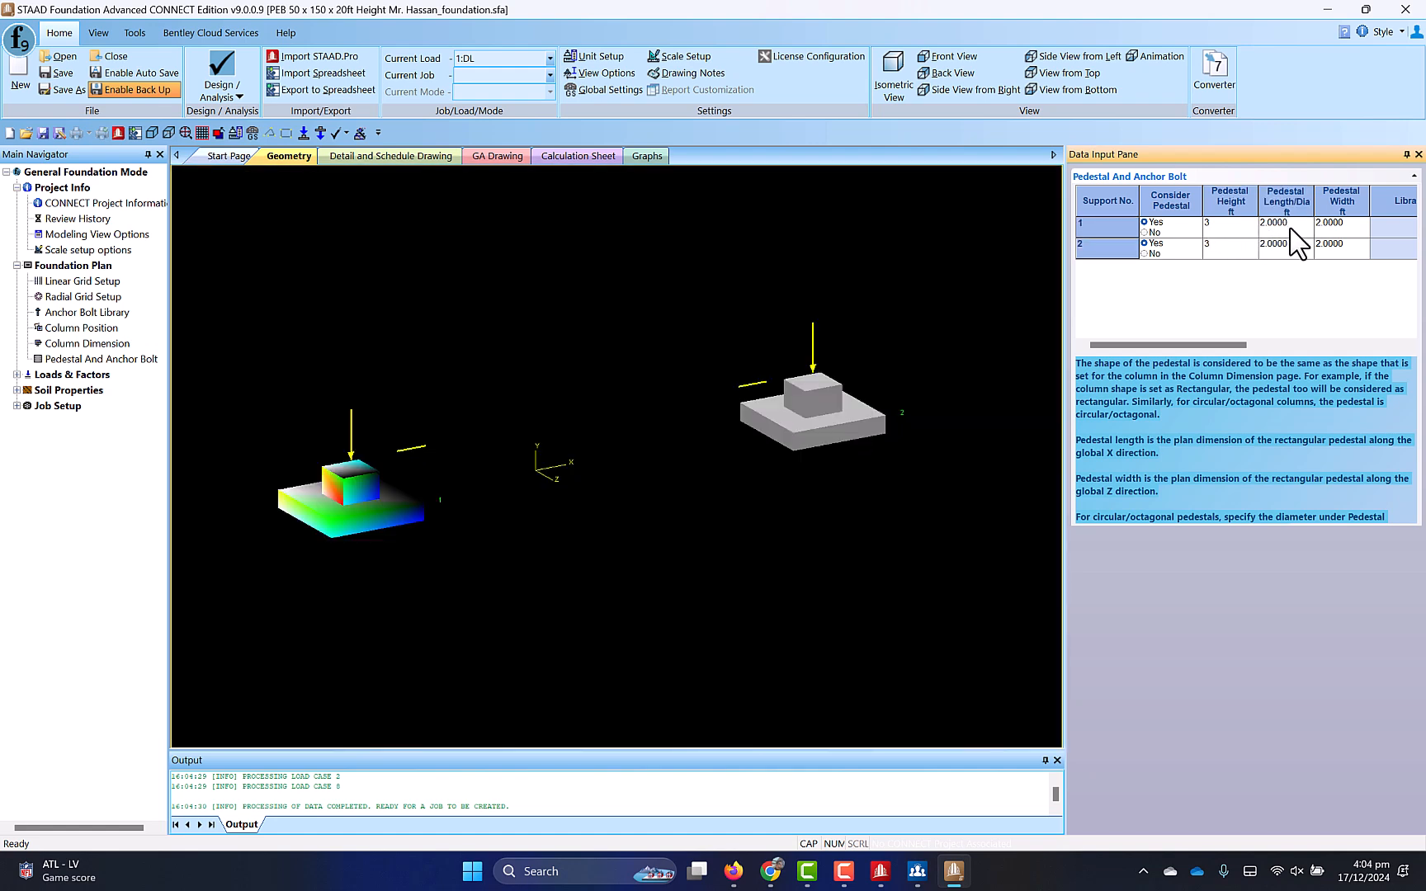
drag(1294, 228, 1257, 232)
click(881, 871)
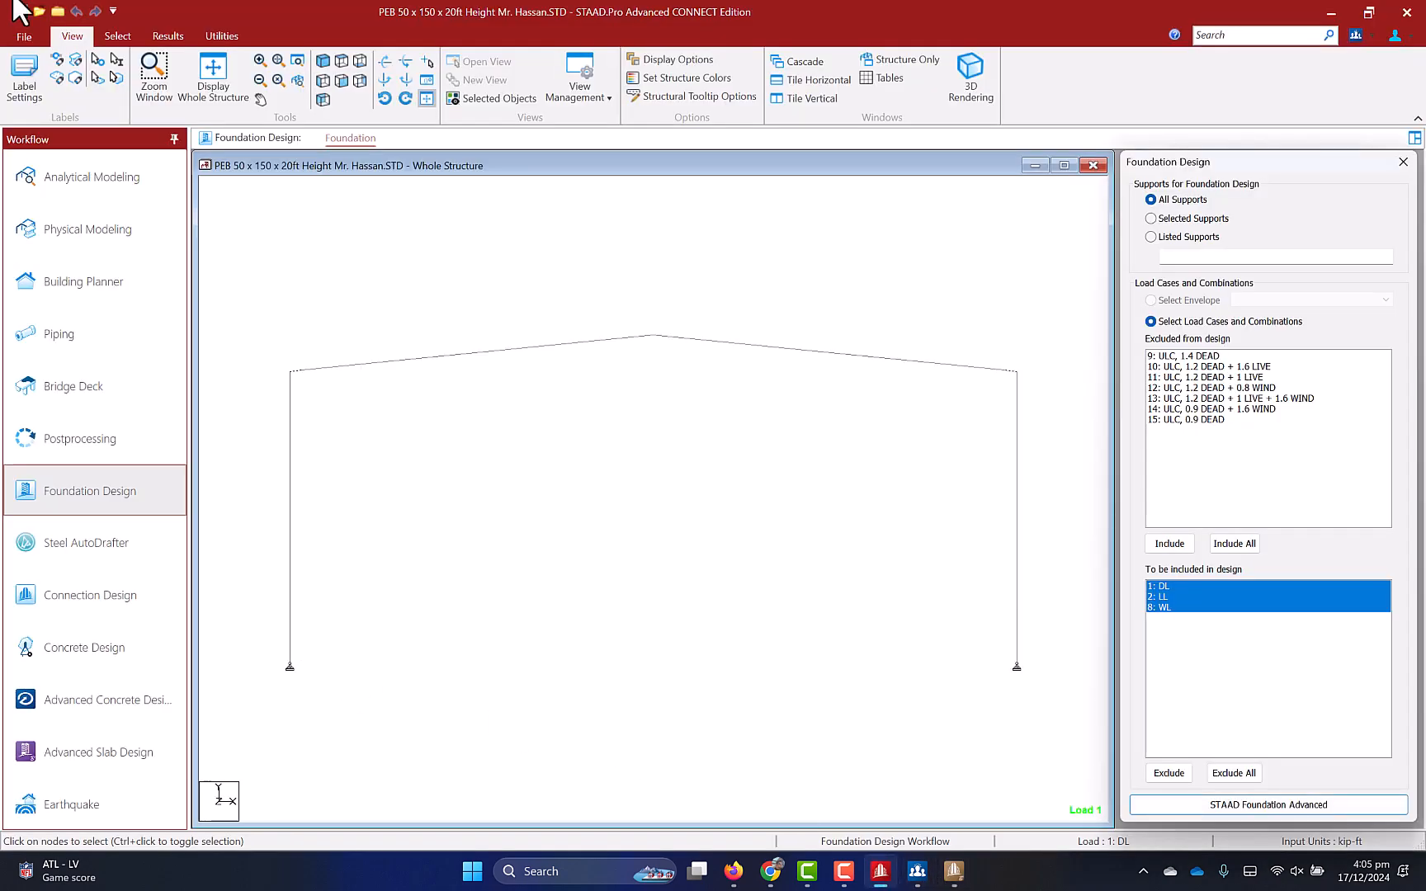
click(118, 36)
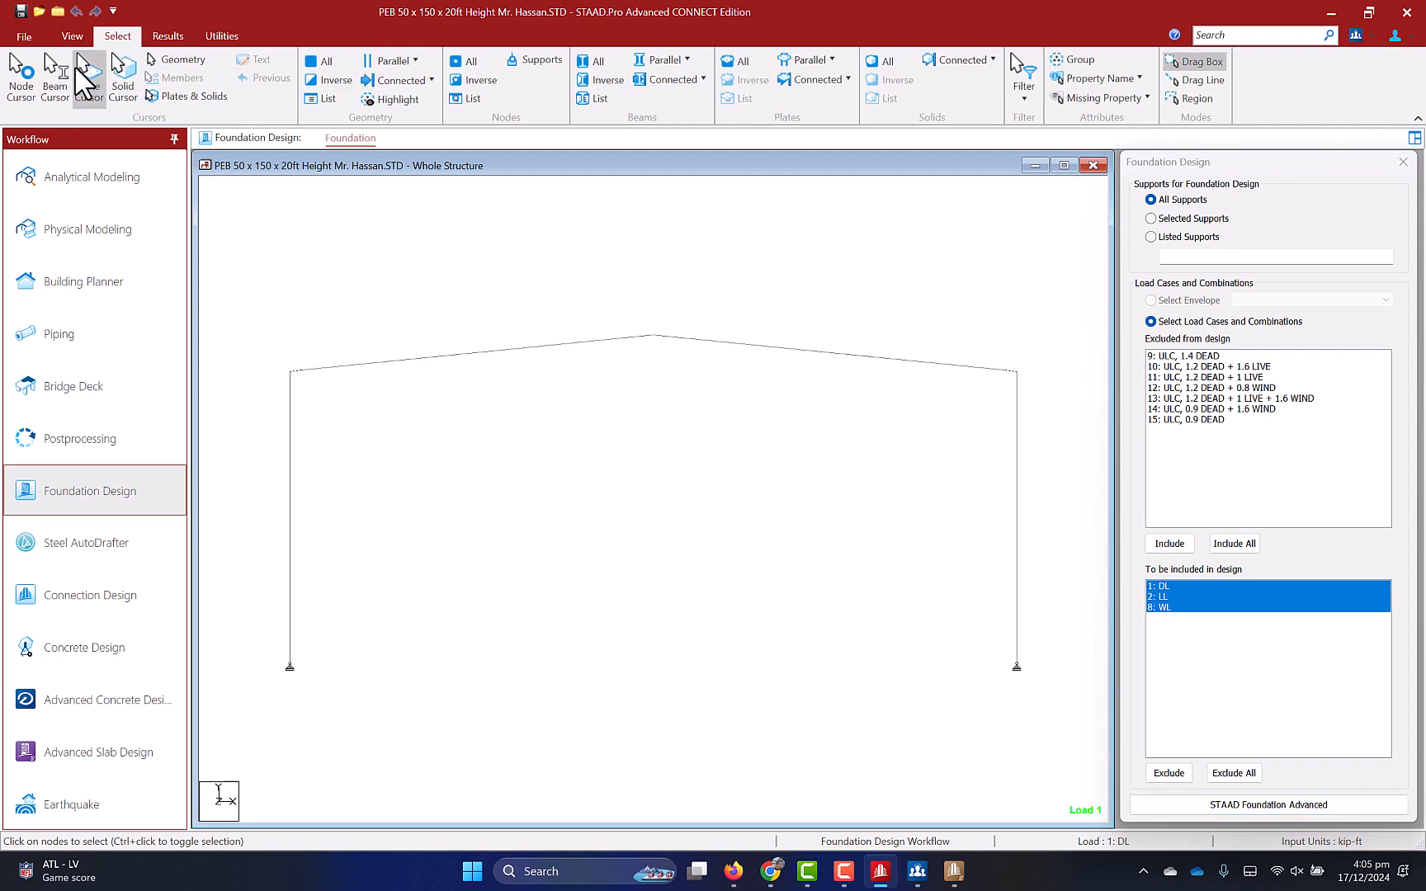
double_click(290, 646)
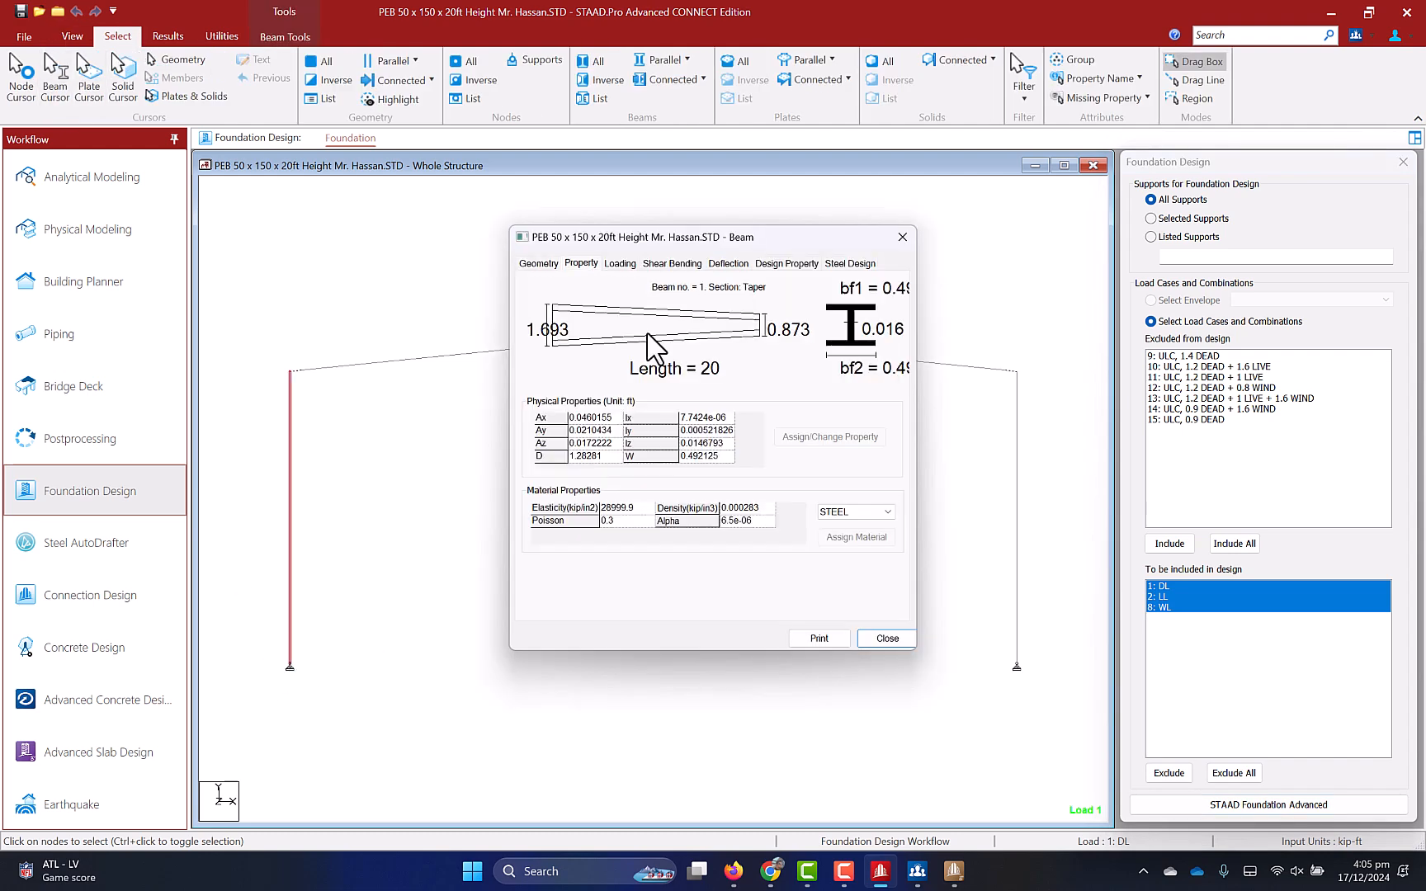
click(903, 237)
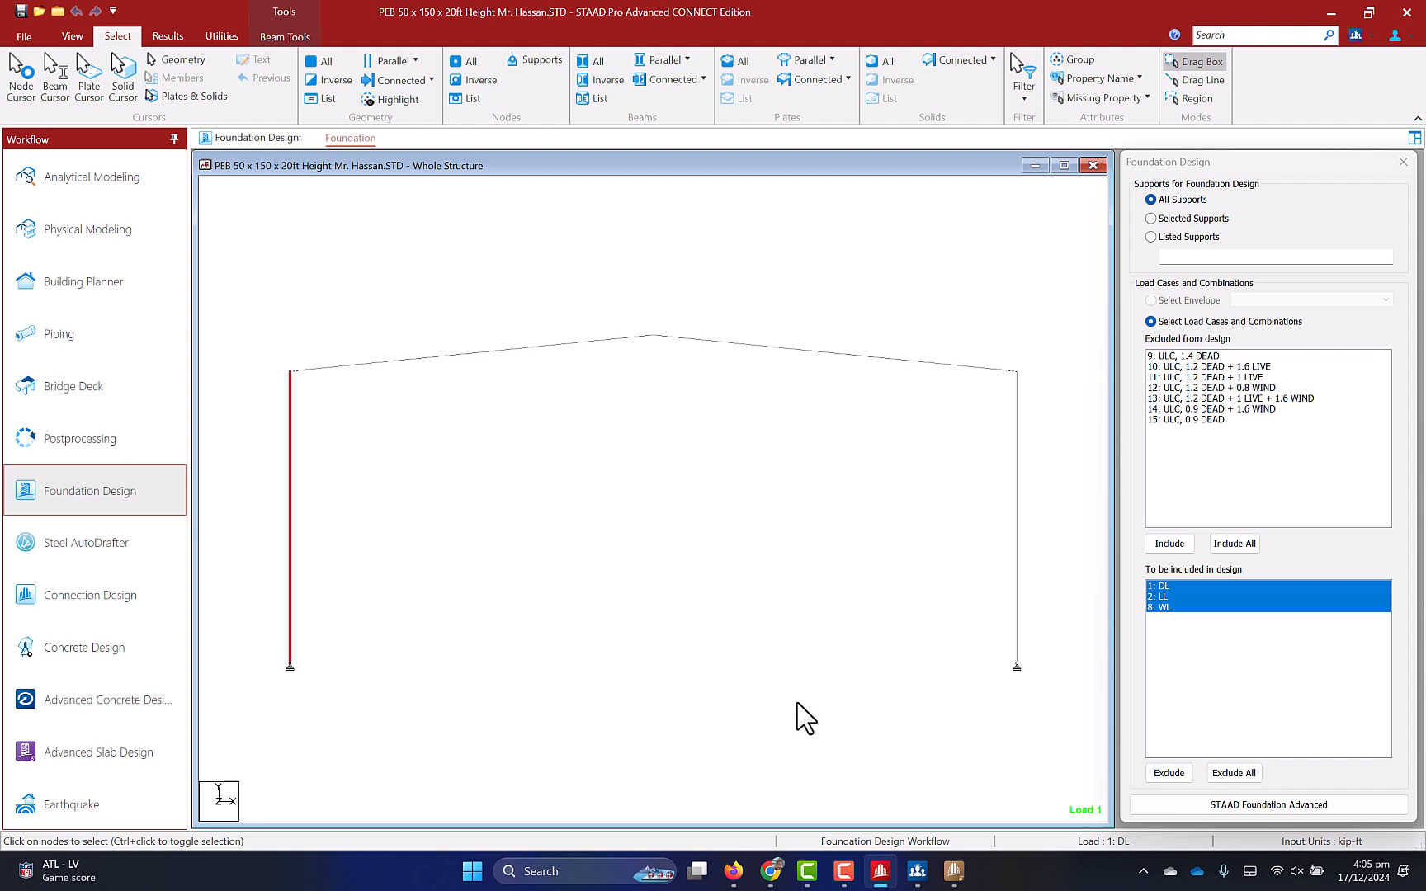
Step: Return to STAAD Foundation Advanced and set the pedestal length of supports 1 and 2 to 1.5 ft
click(953, 878)
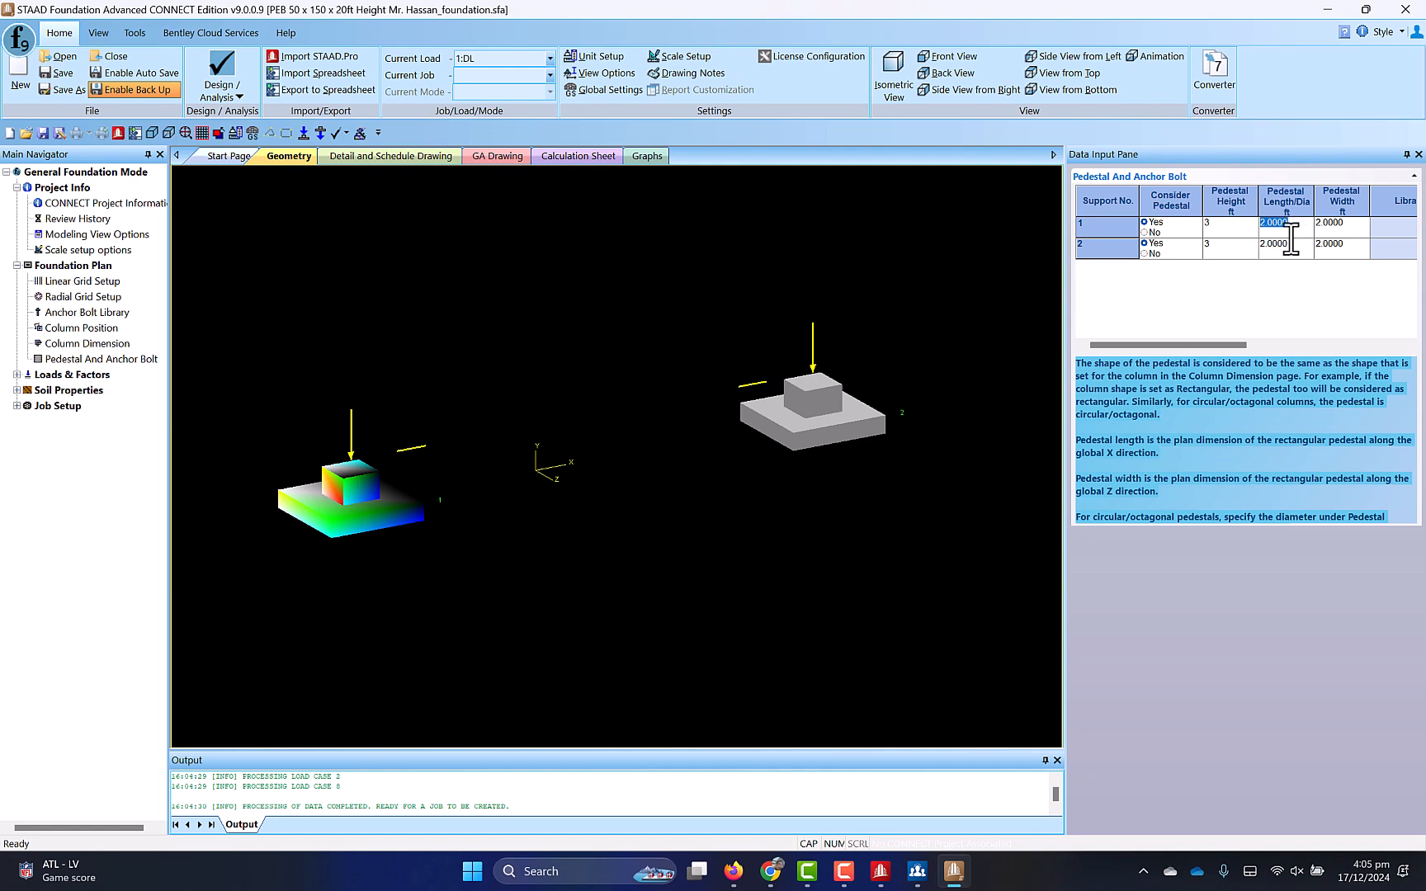
click(1291, 236)
drag(1297, 235, 1249, 221)
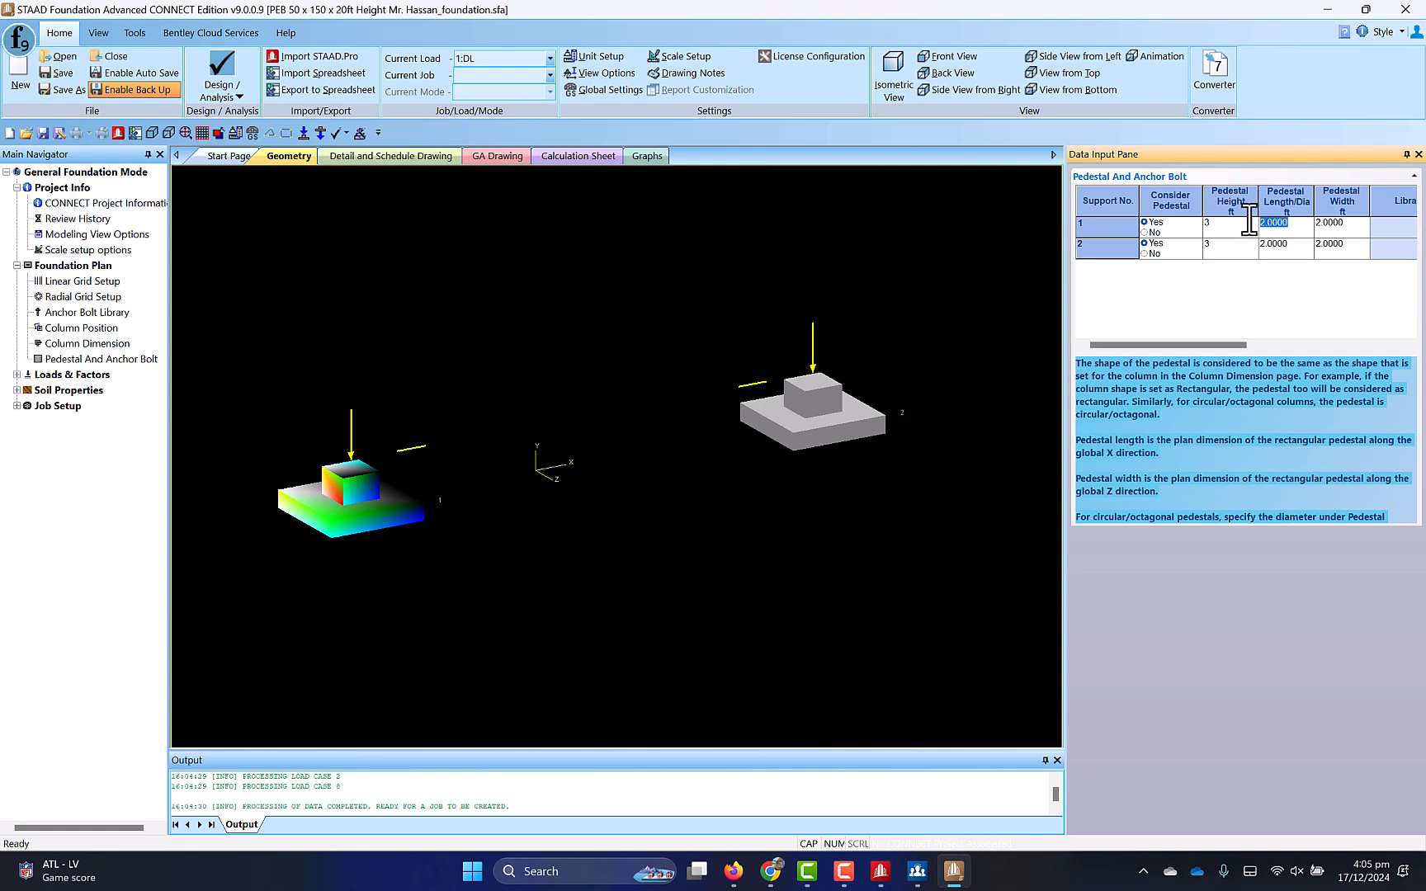
text(1.5)
click(1277, 252)
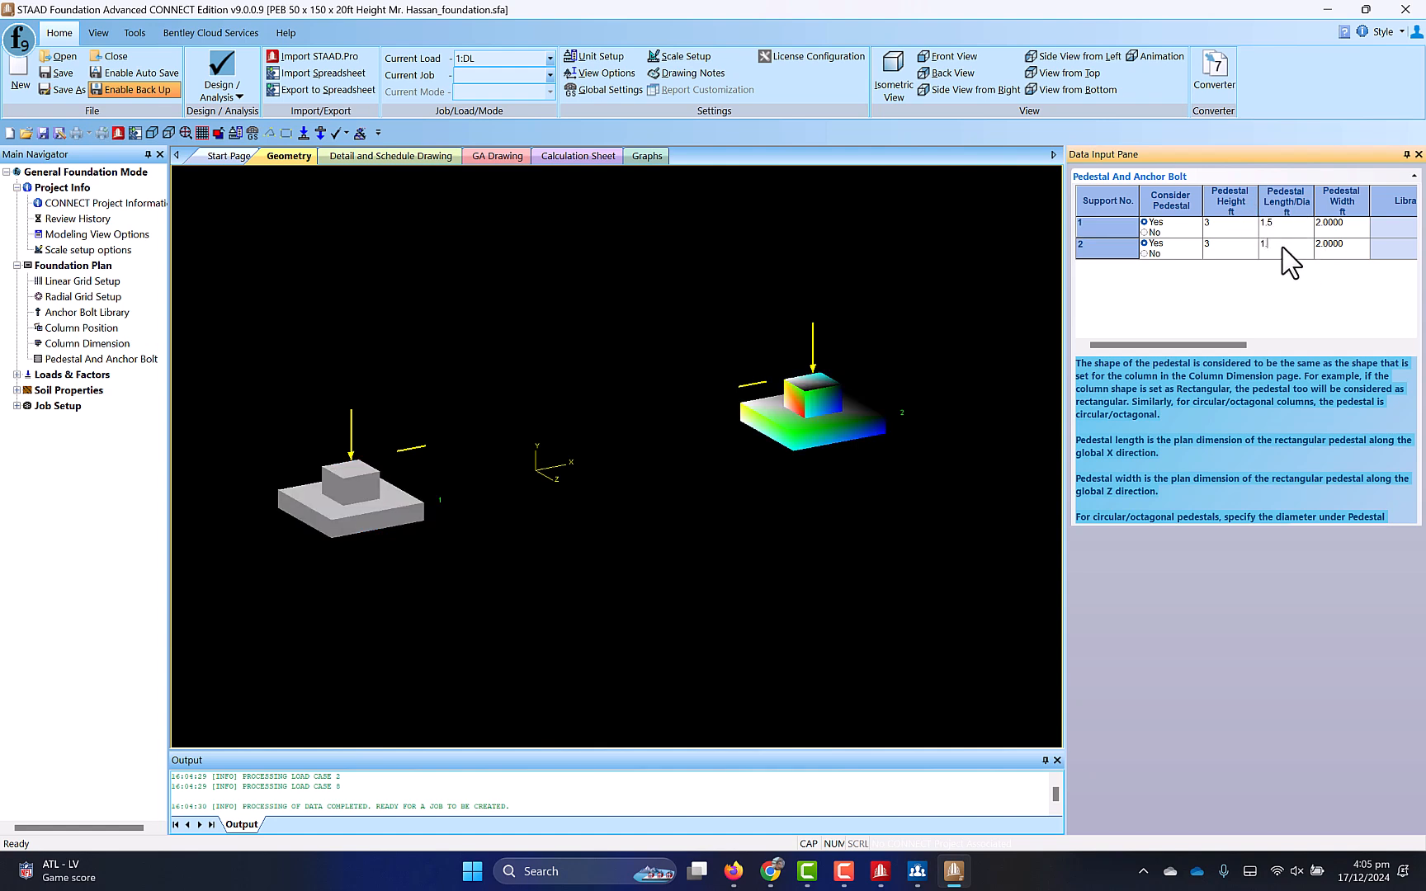
Step: Set the pedestal width of supports 1 and 2 to 1 ft
click(1366, 228)
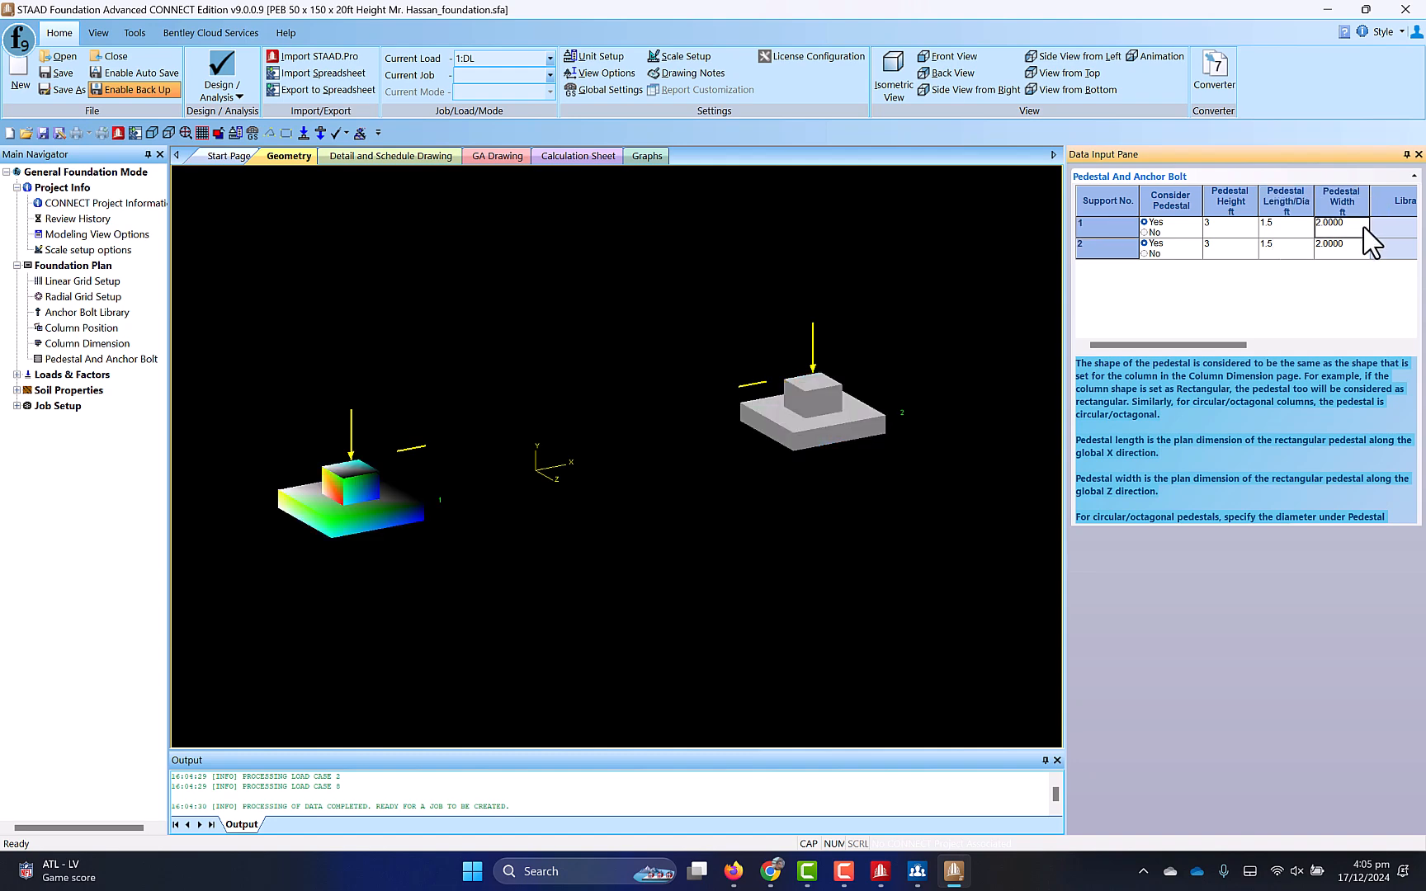
text(1)
click(1351, 256)
text(1)
click(1346, 209)
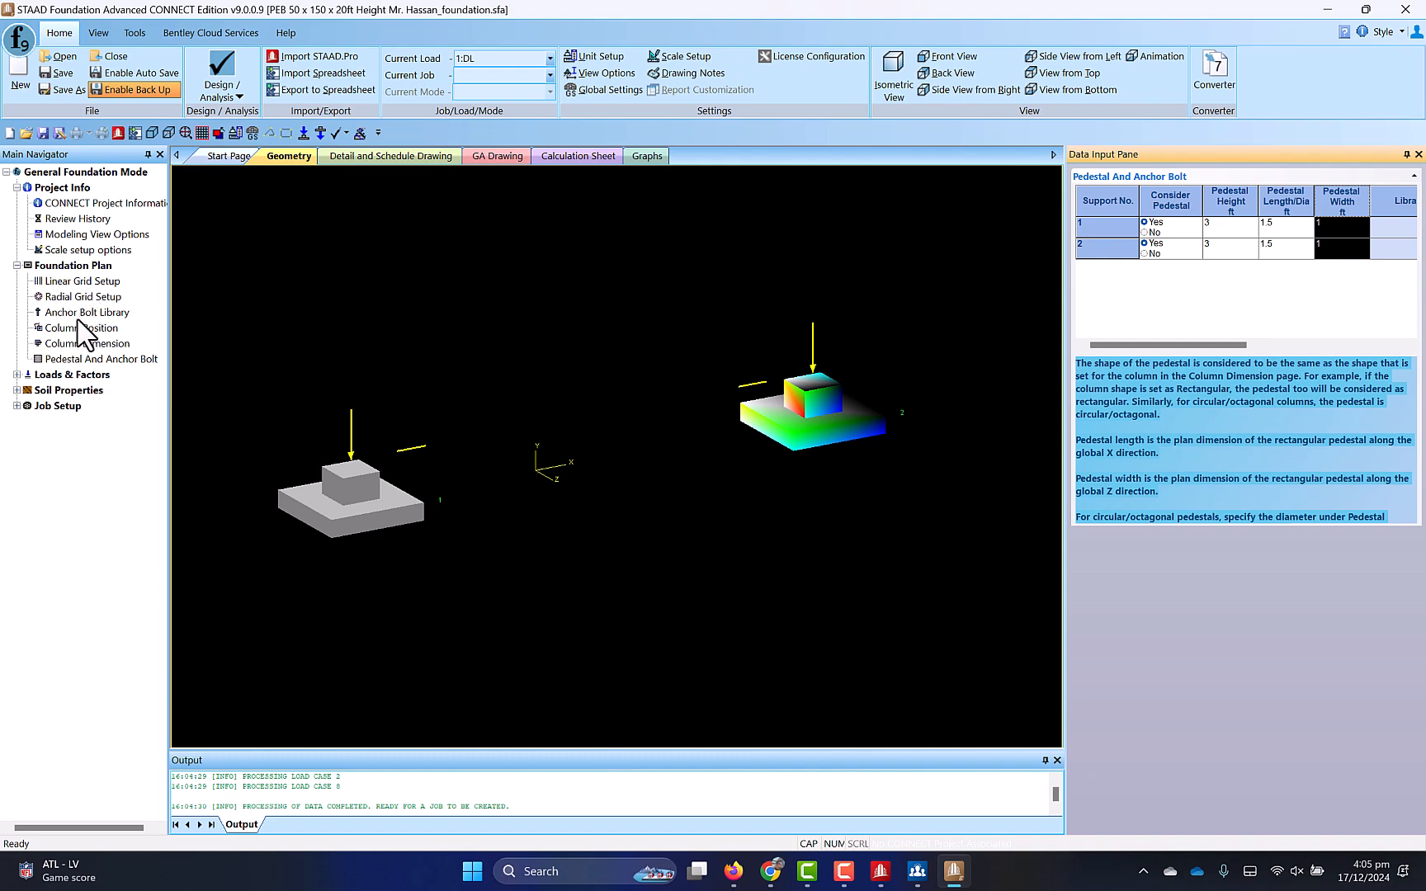
Step: Generate the service and ultimate load combinations from the ASCE 7-05 table, numbered from 101 and 201
click(18, 375)
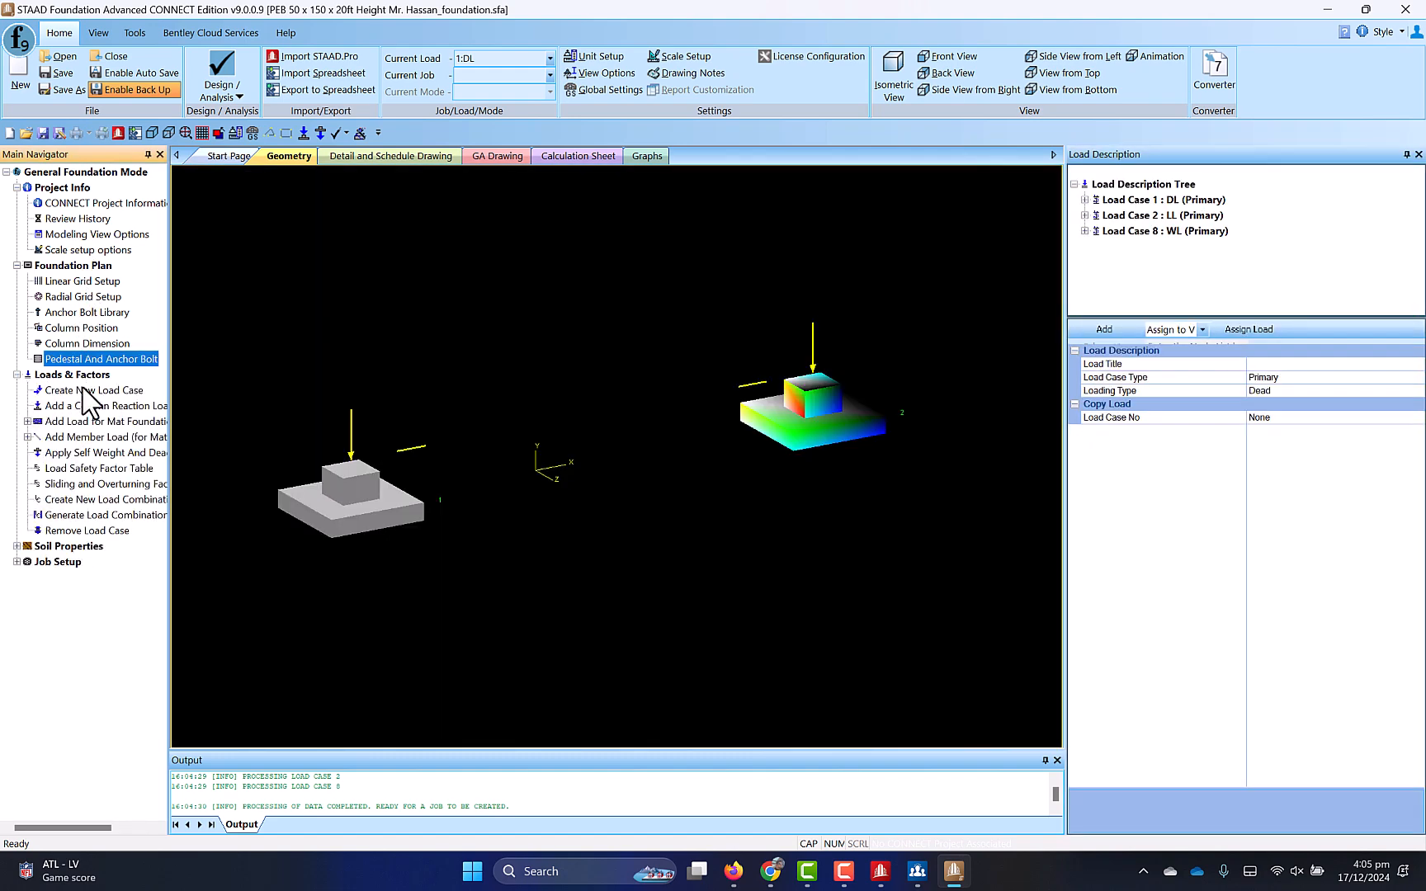
click(83, 516)
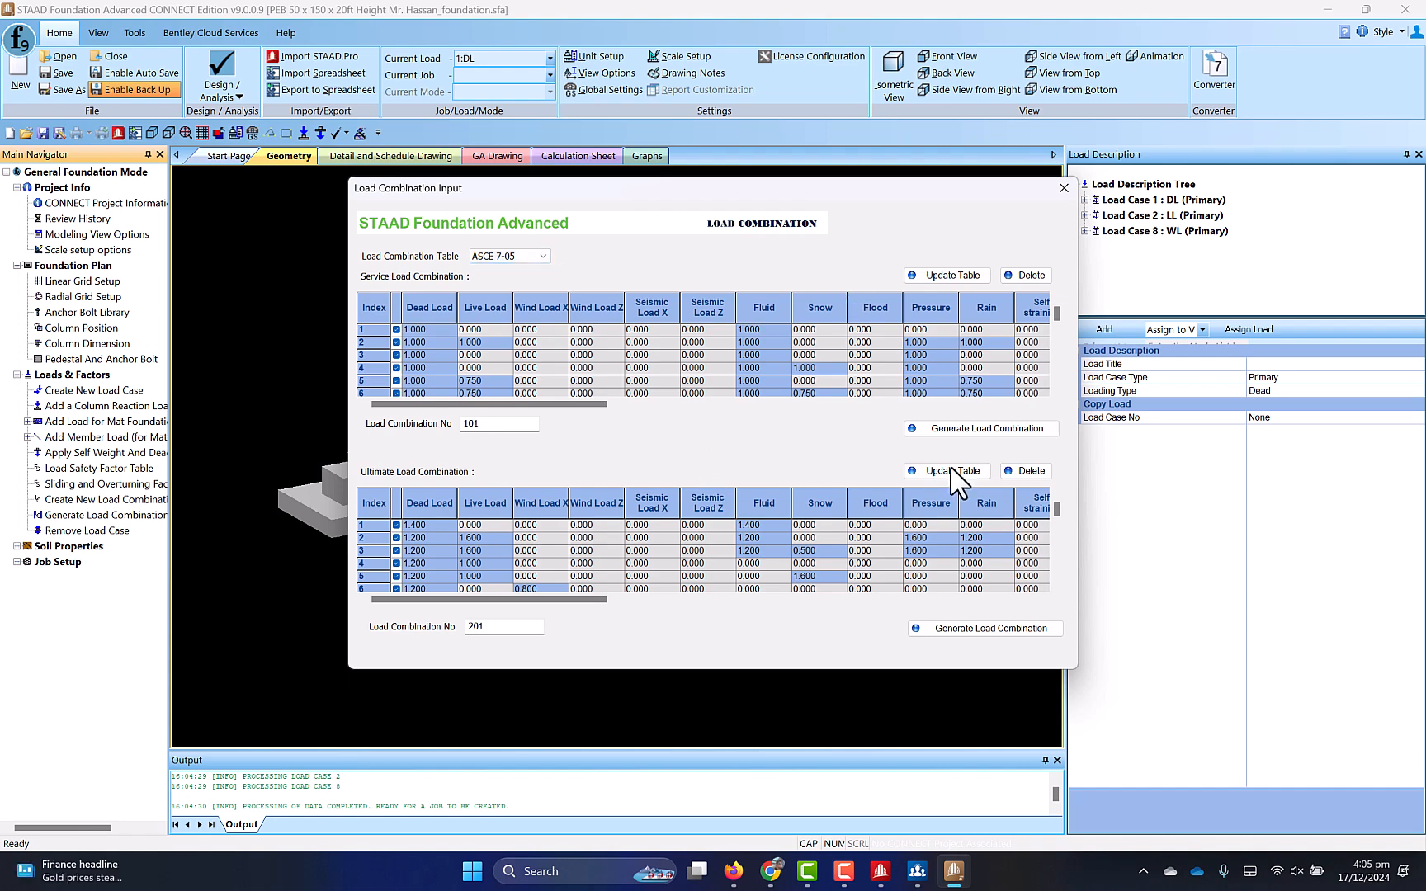
click(974, 429)
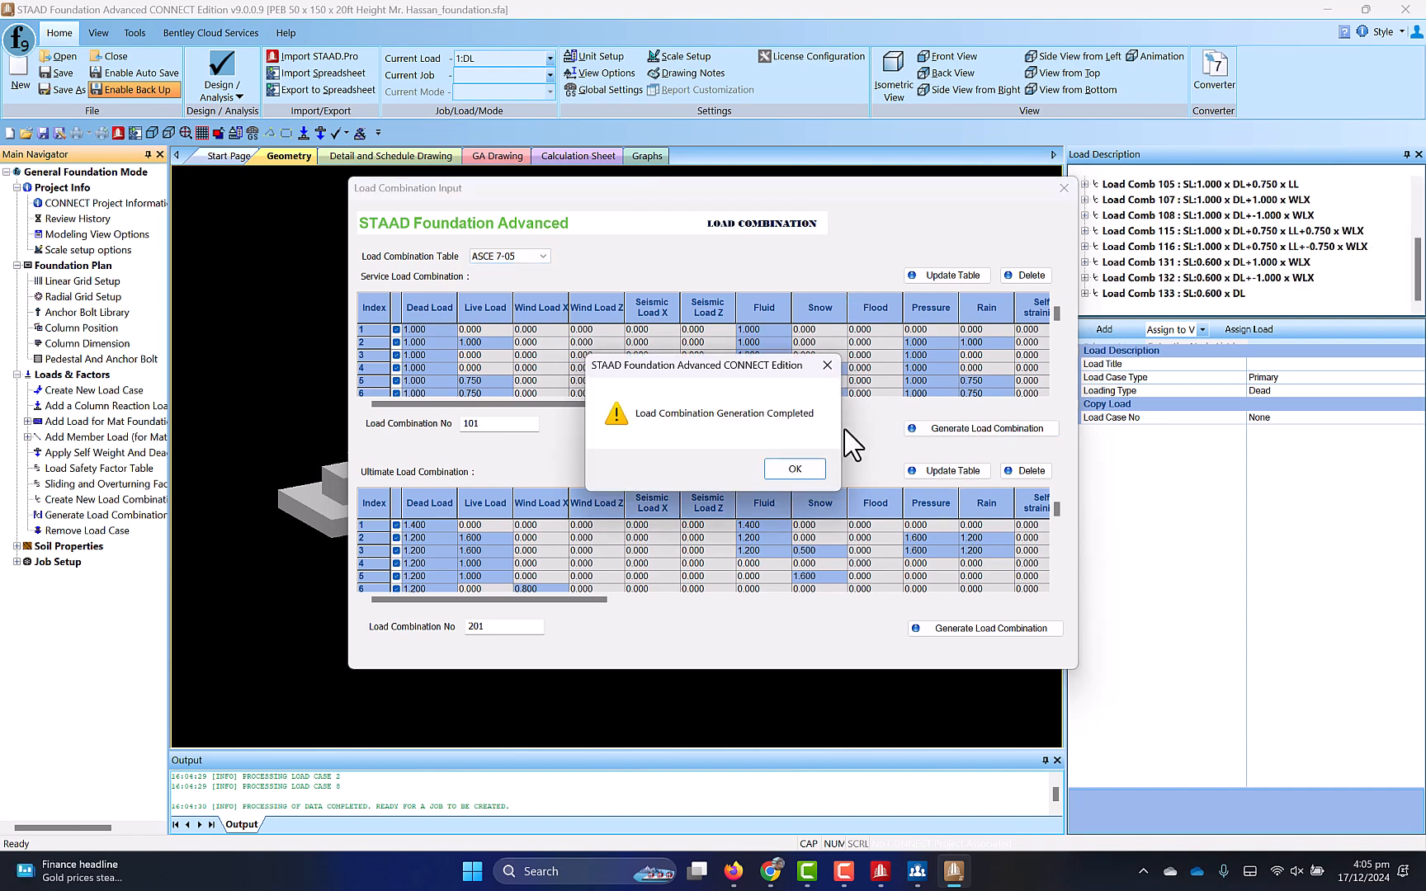
click(784, 469)
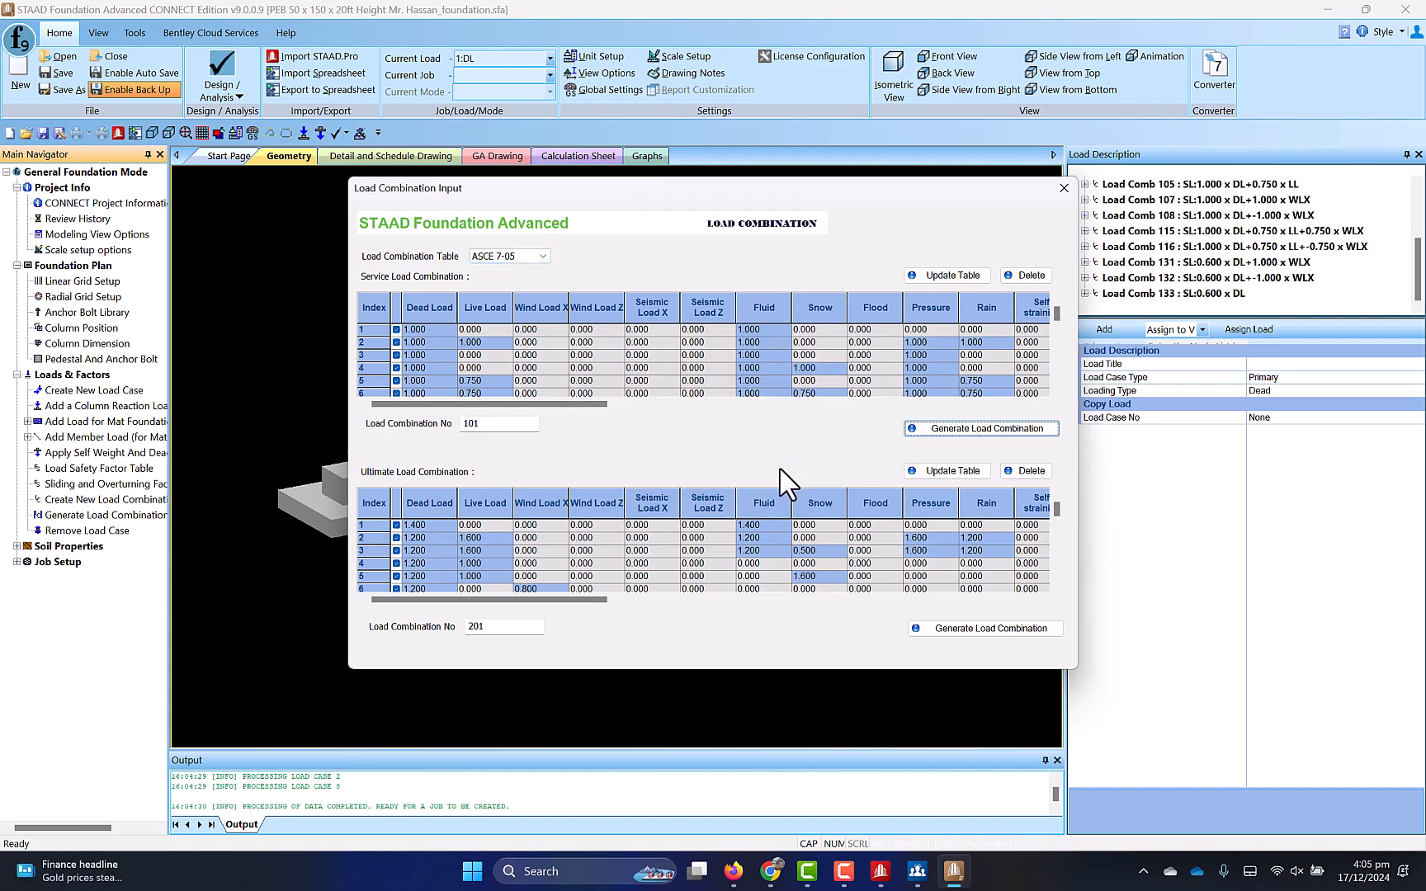
click(994, 629)
click(822, 471)
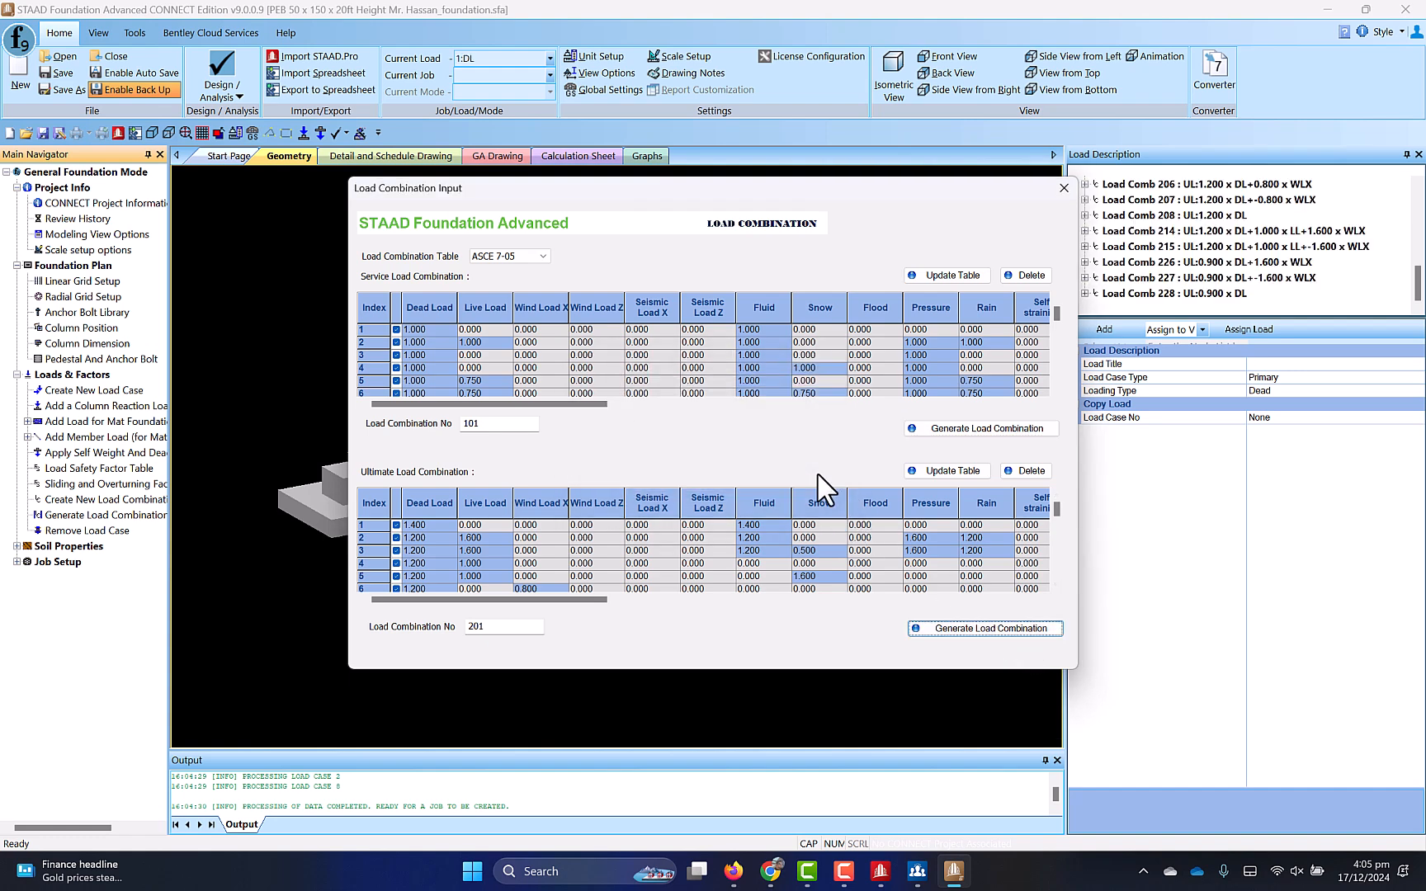
click(1064, 188)
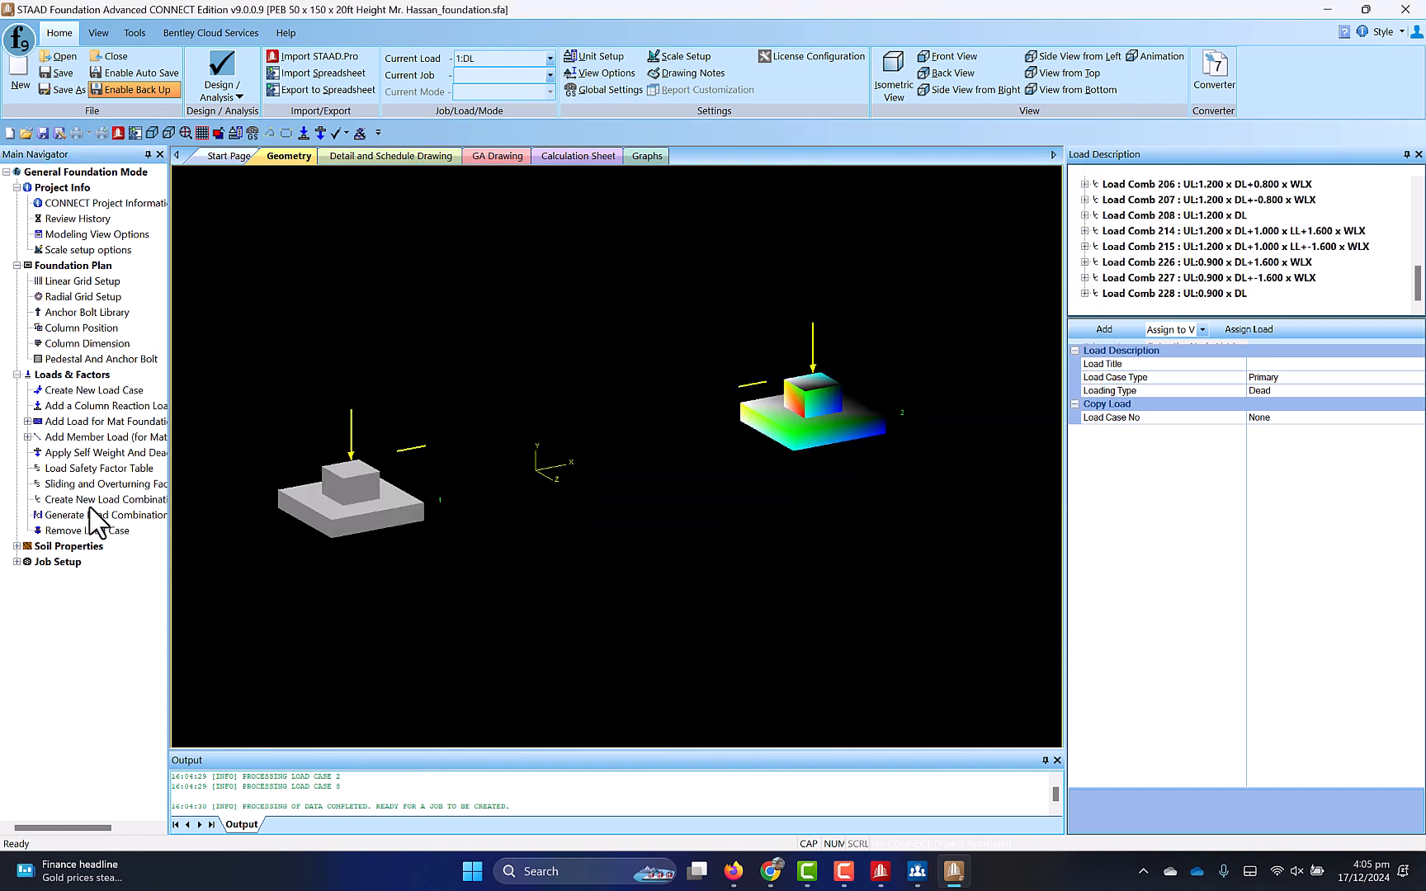
Step: Start a new isolated foundation job and name it iso FOUNDATION
click(17, 546)
click(87, 562)
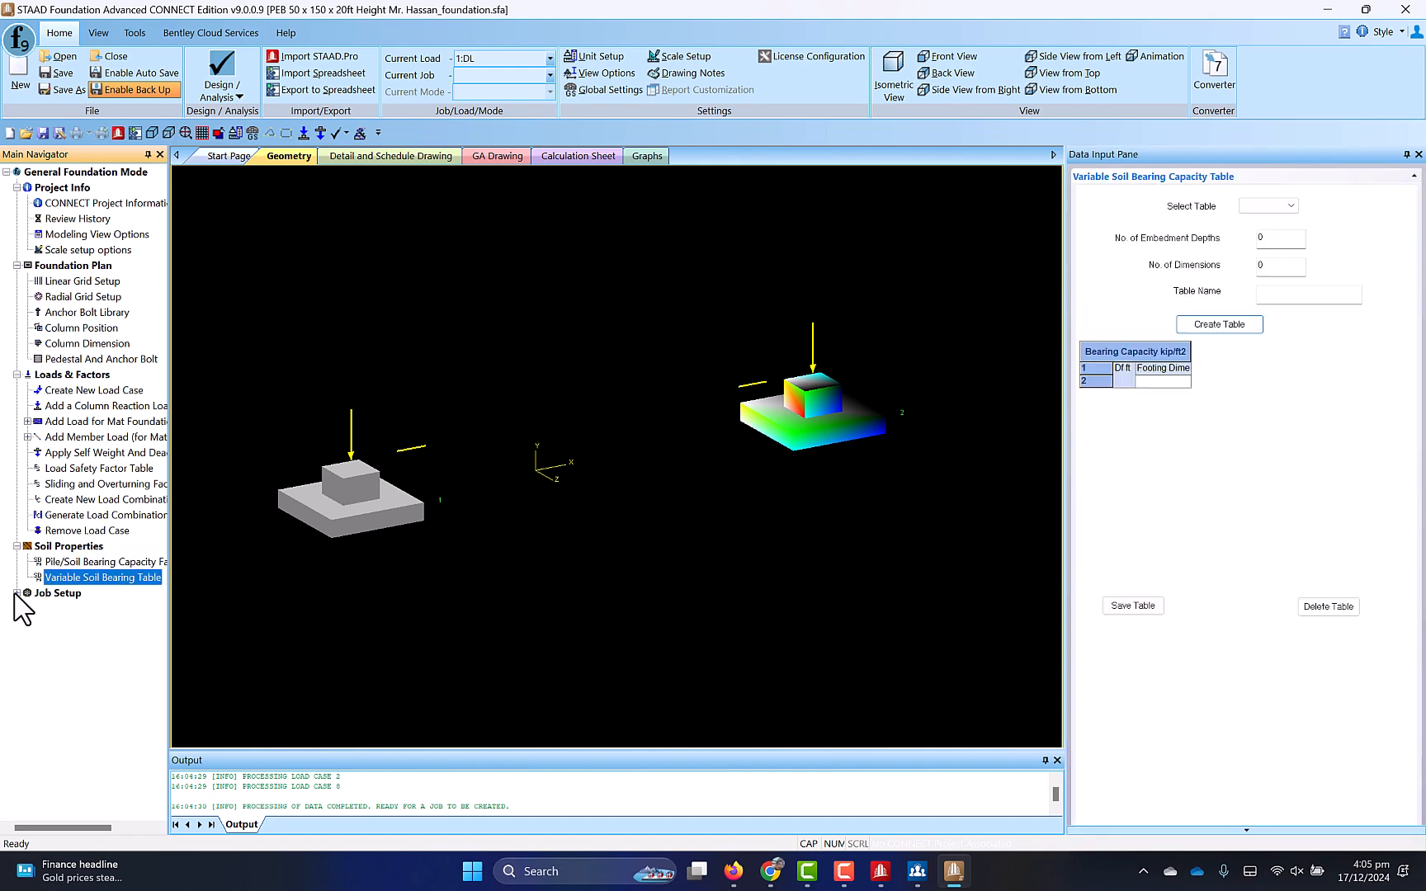
click(17, 593)
click(82, 608)
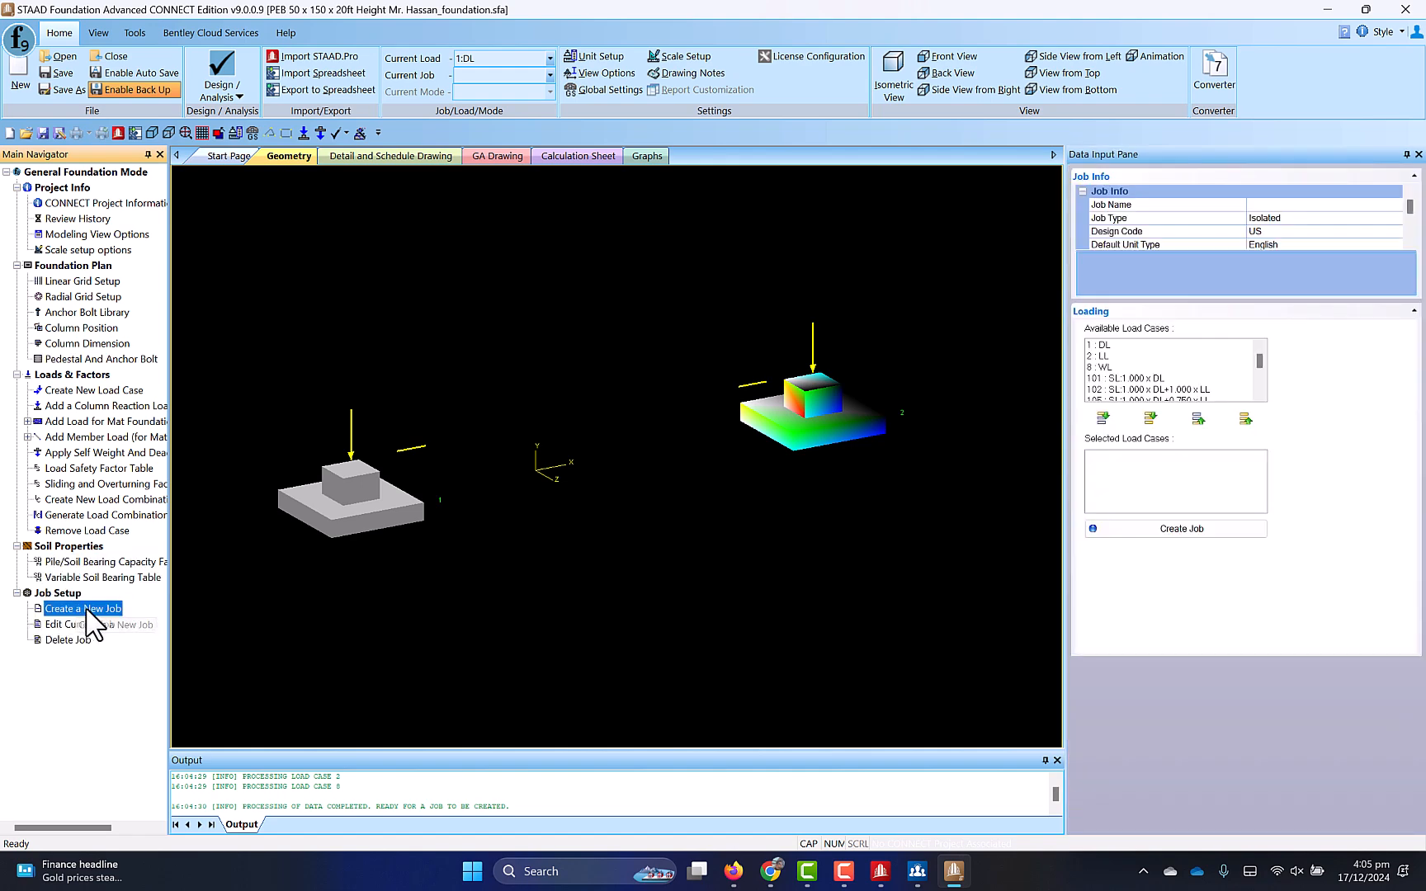
click(1287, 206)
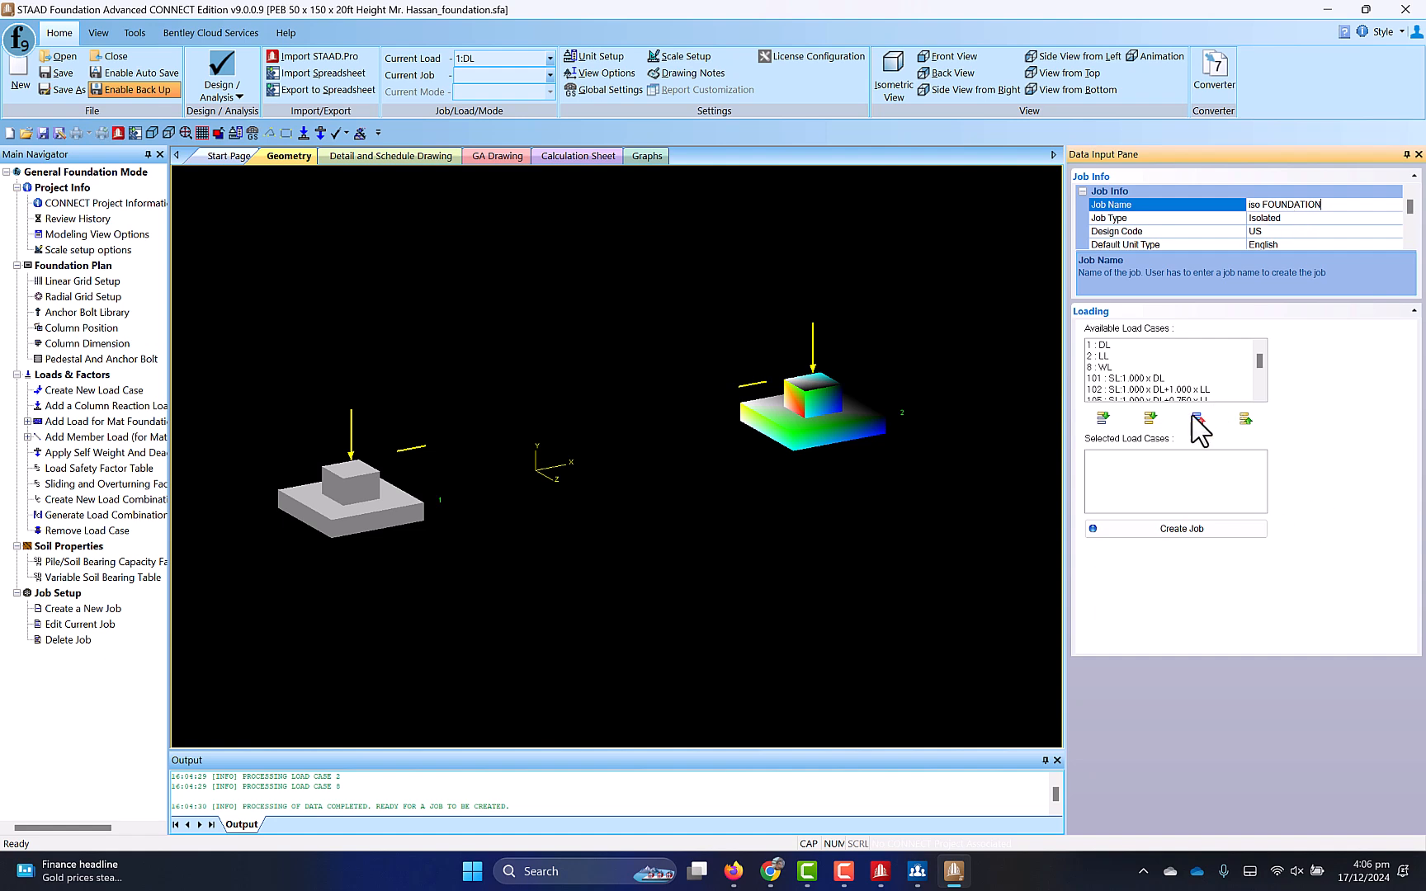
Step: Include every load combination except the primary cases DL, LL and WL, and create the job for all supports
click(1149, 418)
click(1136, 458)
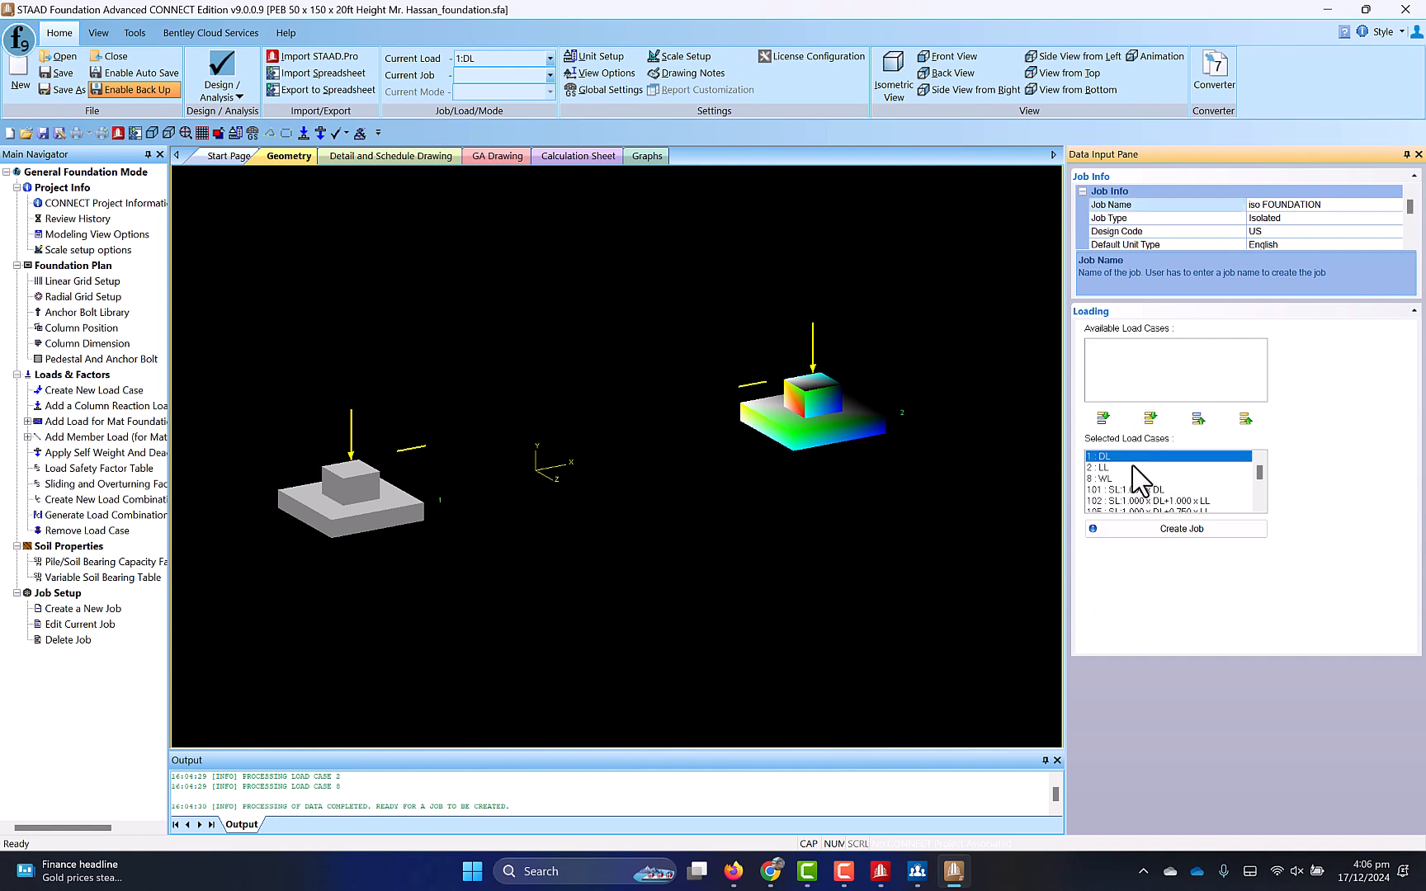
shift+click(1137, 479)
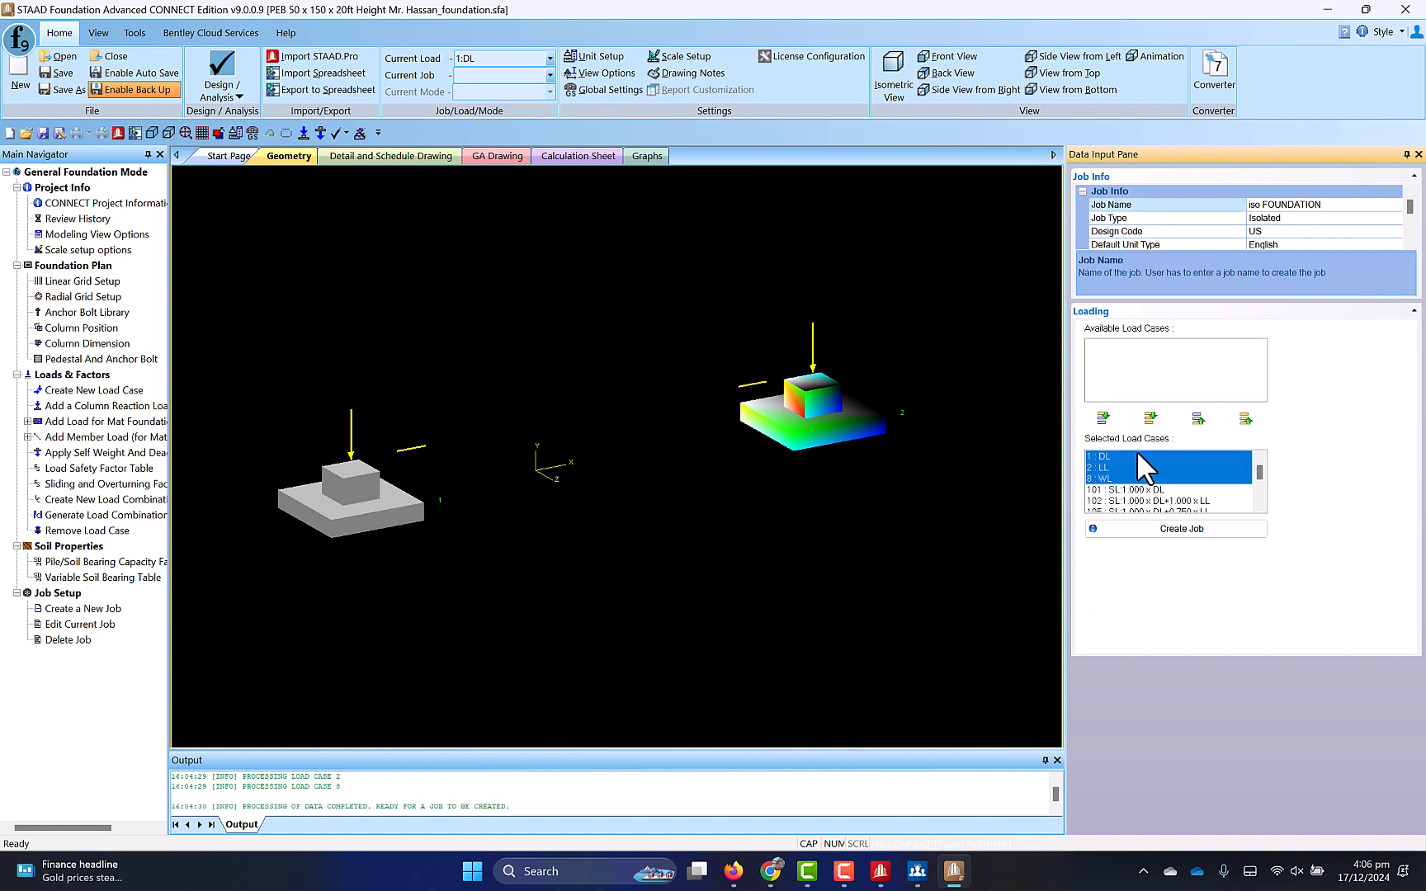
click(1201, 419)
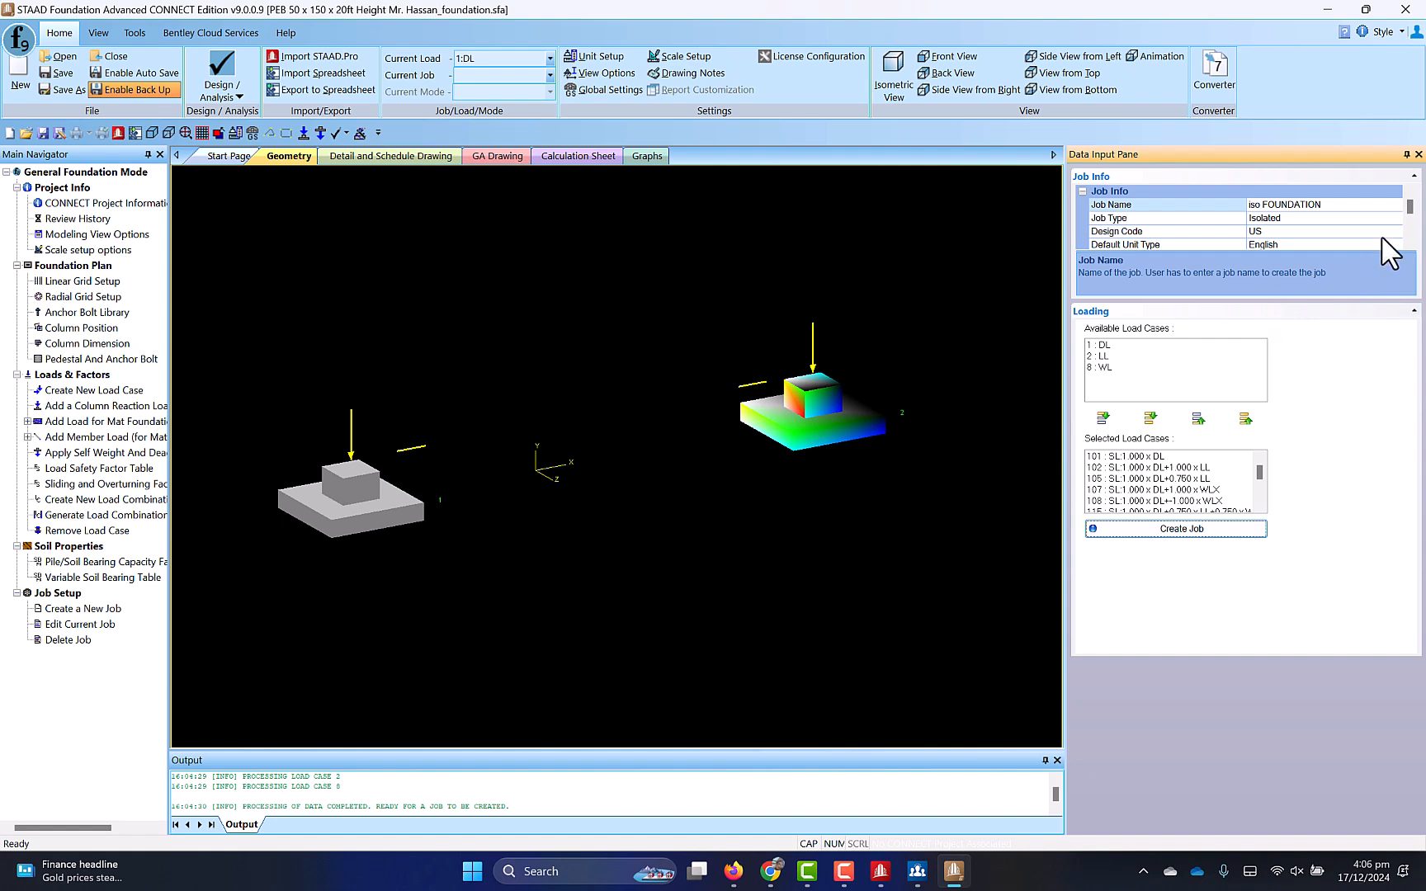
mouse_move(1409, 207)
mouse_down()
mouse_move(1413, 243)
mouse_move(1409, 216)
mouse_up()
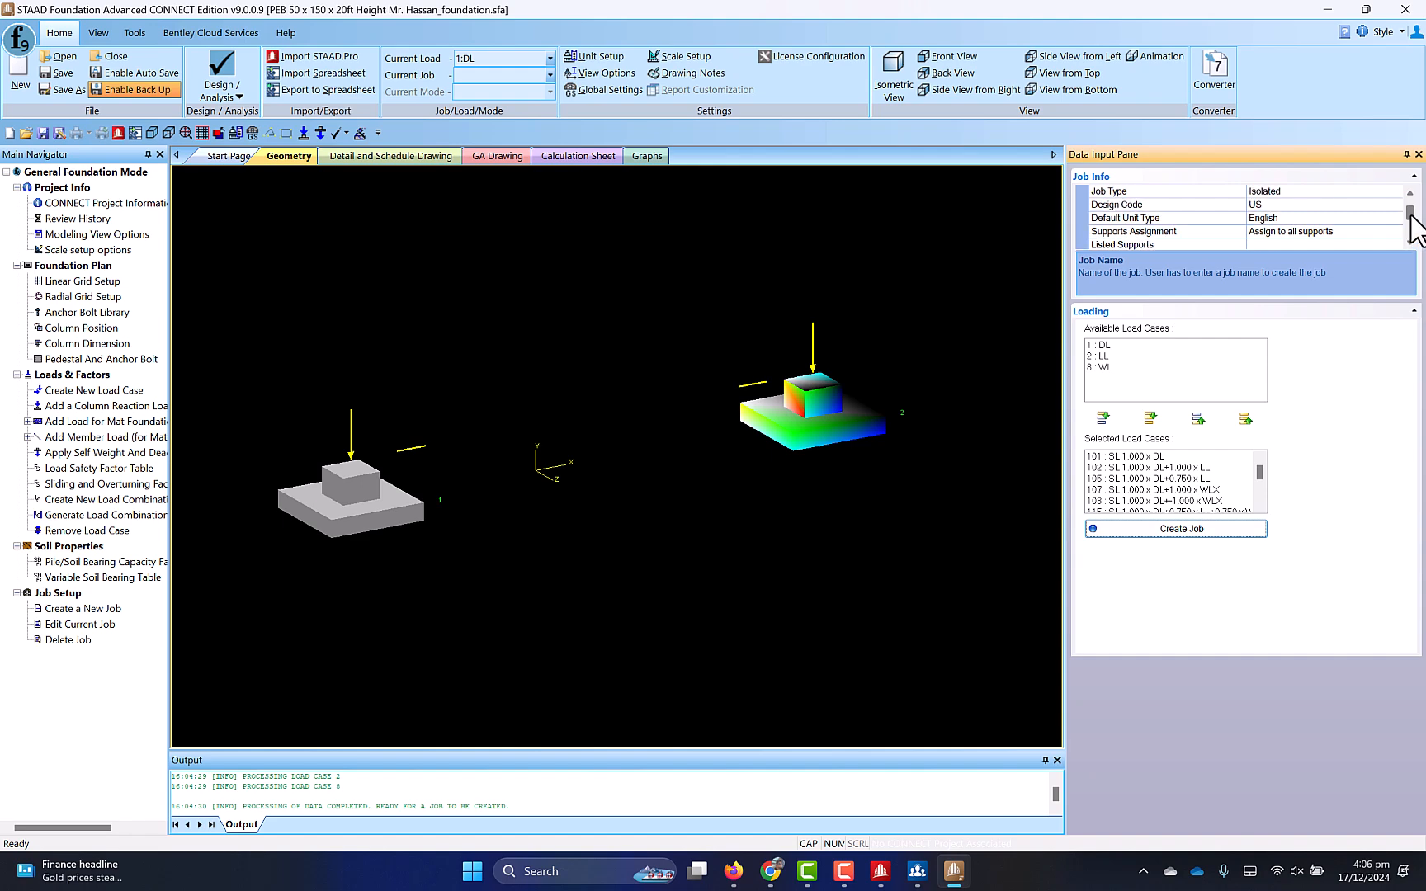
click(1169, 532)
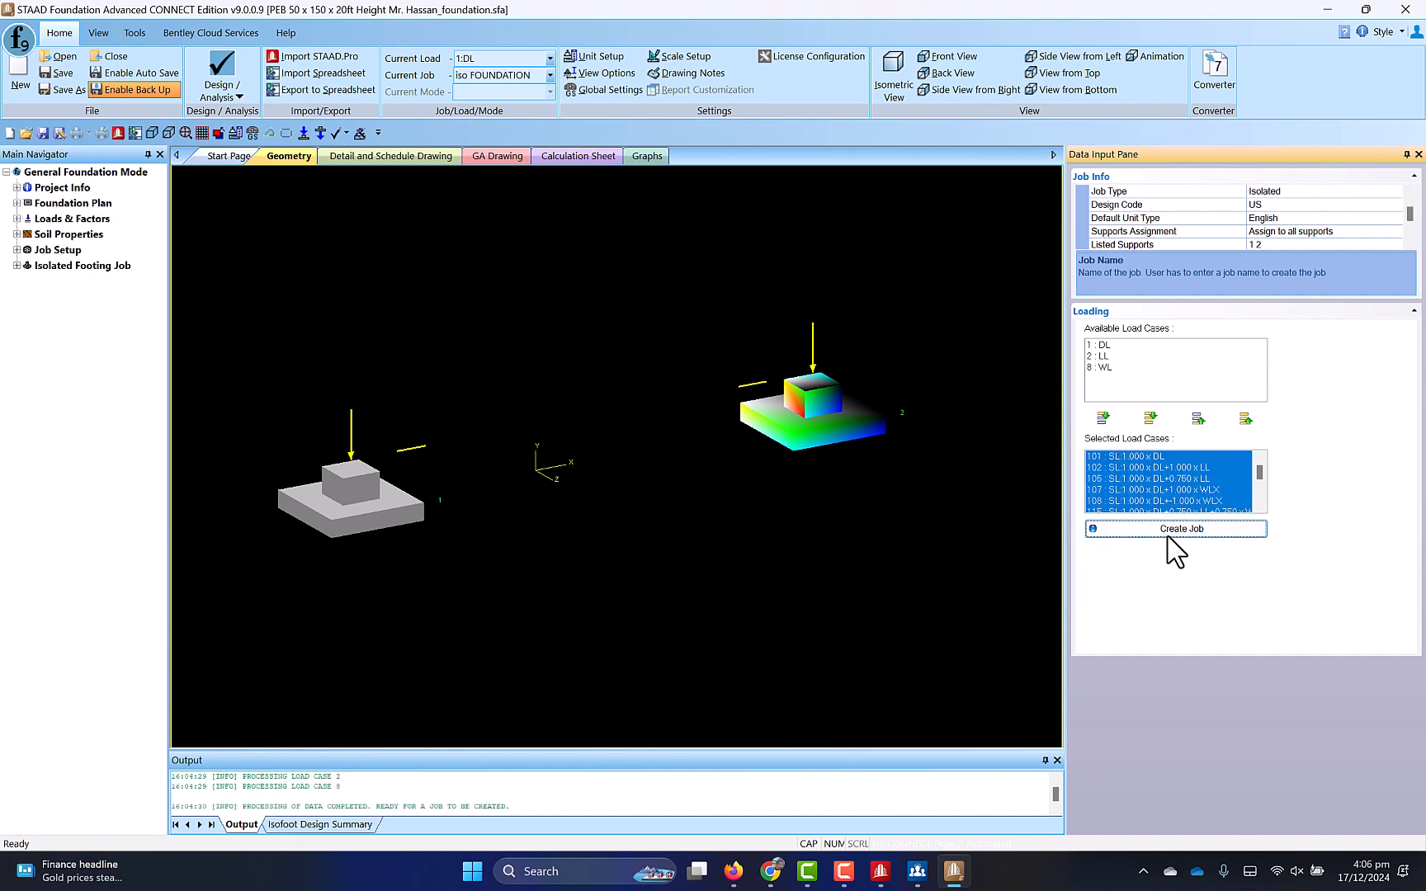
click(821, 470)
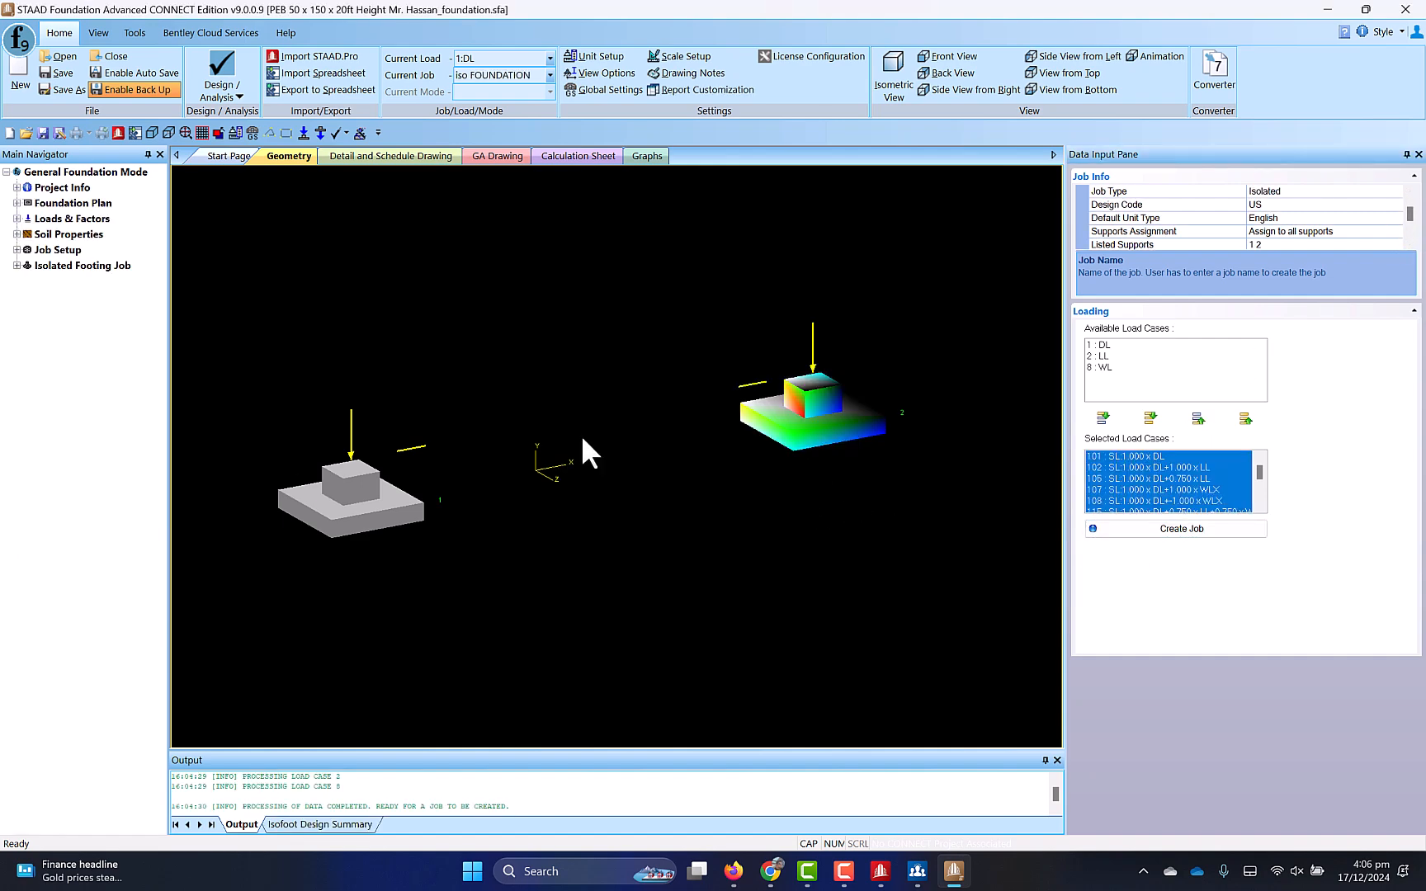
Step: Set the concrete strength f'c to 3 kip/in2 in the isolated footing job's concrete and reinforcement parameters
click(16, 265)
click(27, 282)
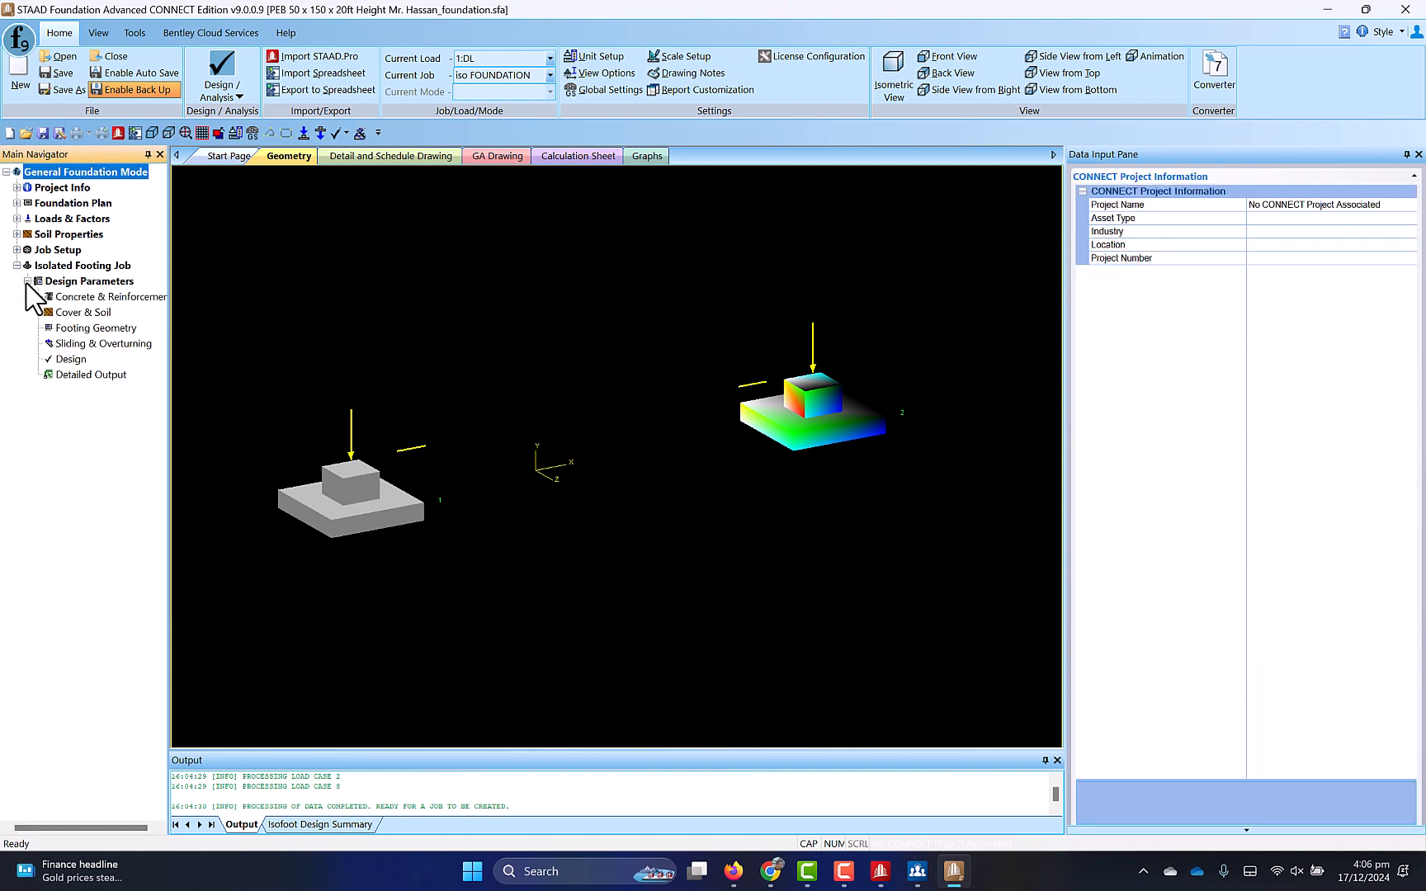
click(111, 296)
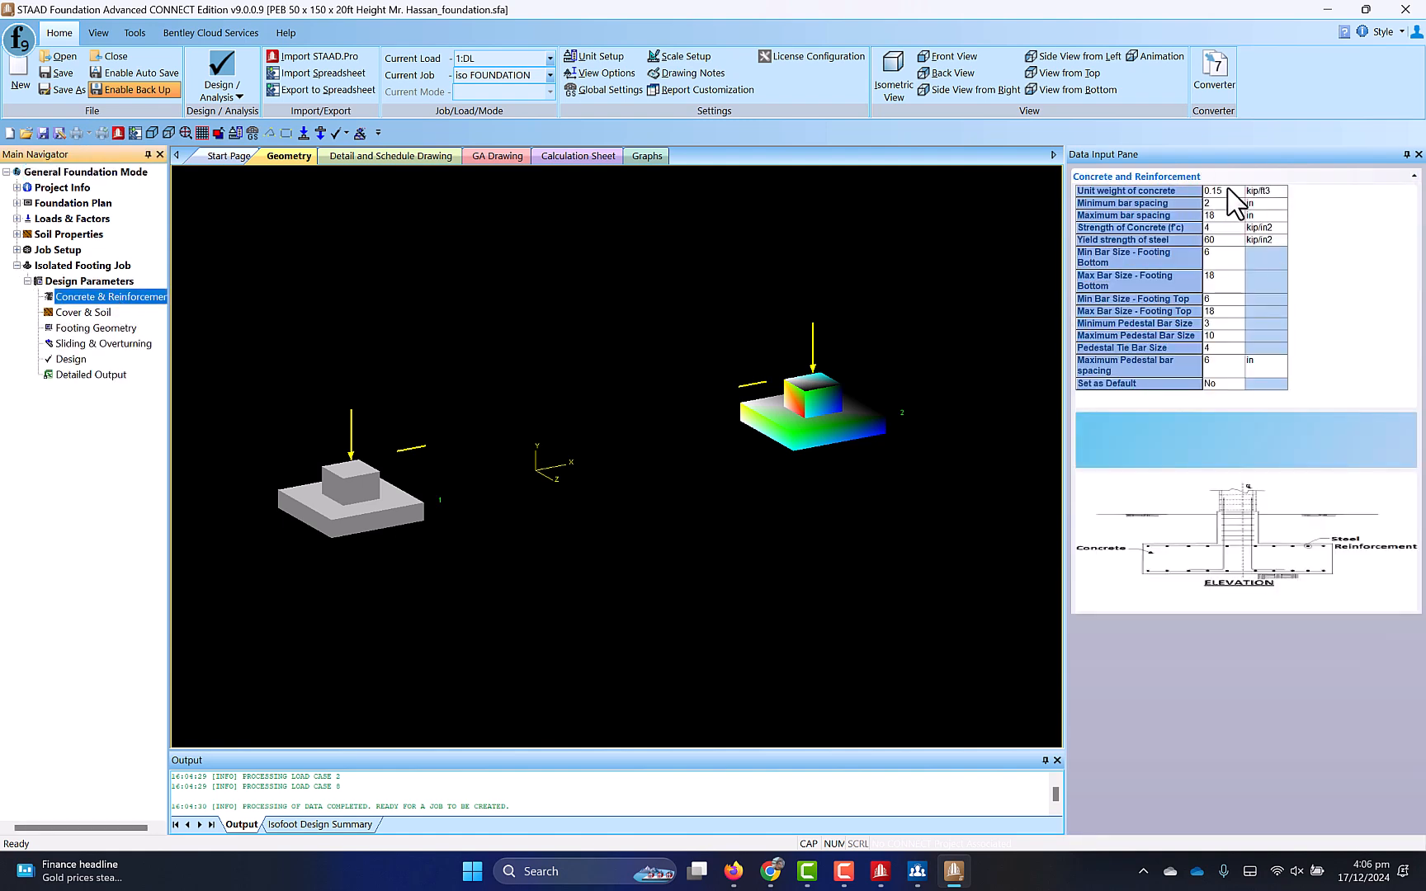
click(1229, 230)
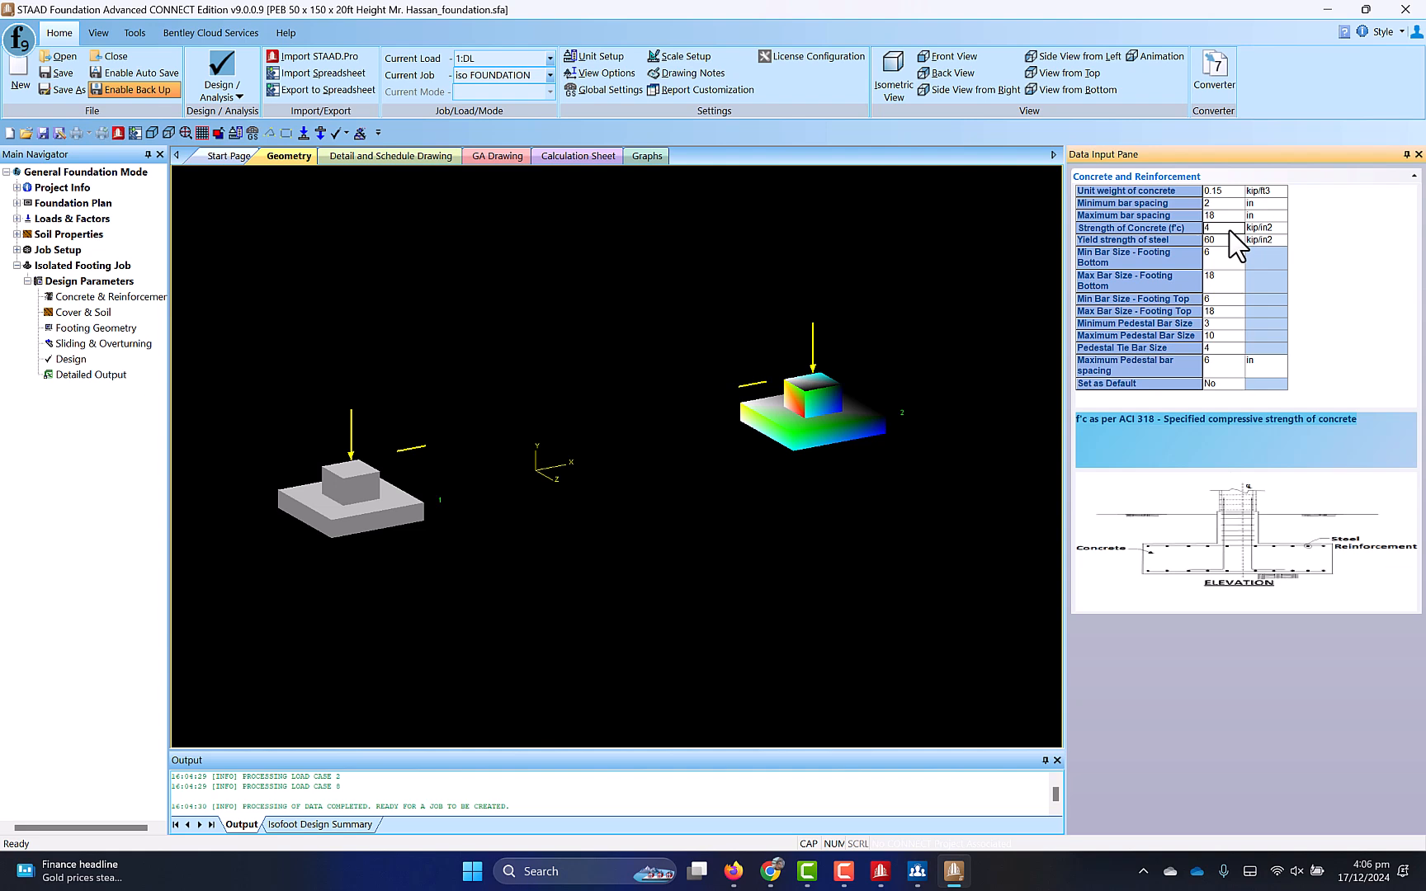
click(1229, 239)
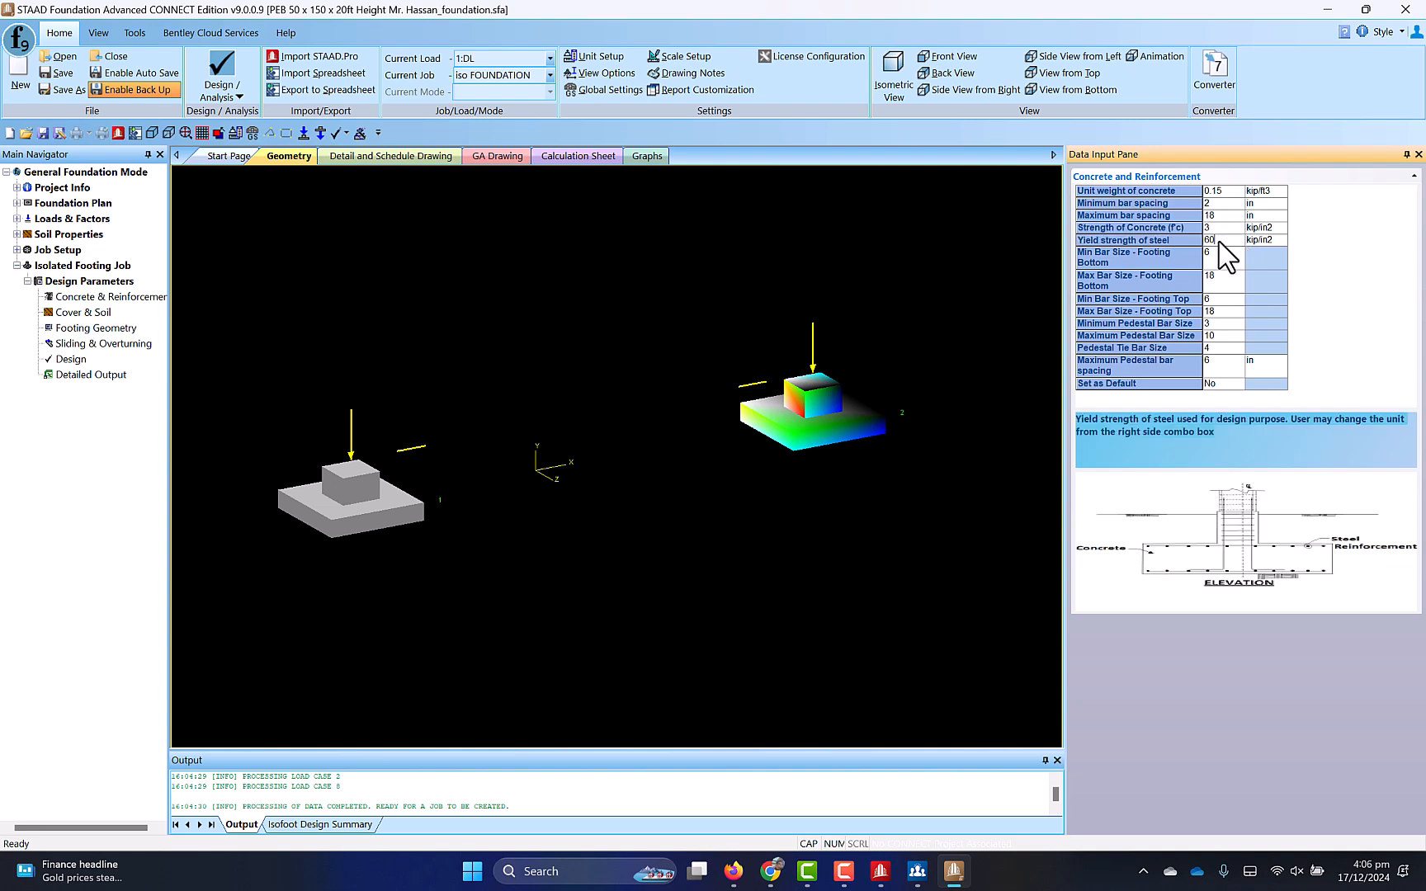
Step: Set both the minimum and maximum bar sizes to 4 for the footing bottom and the footing top
click(1220, 263)
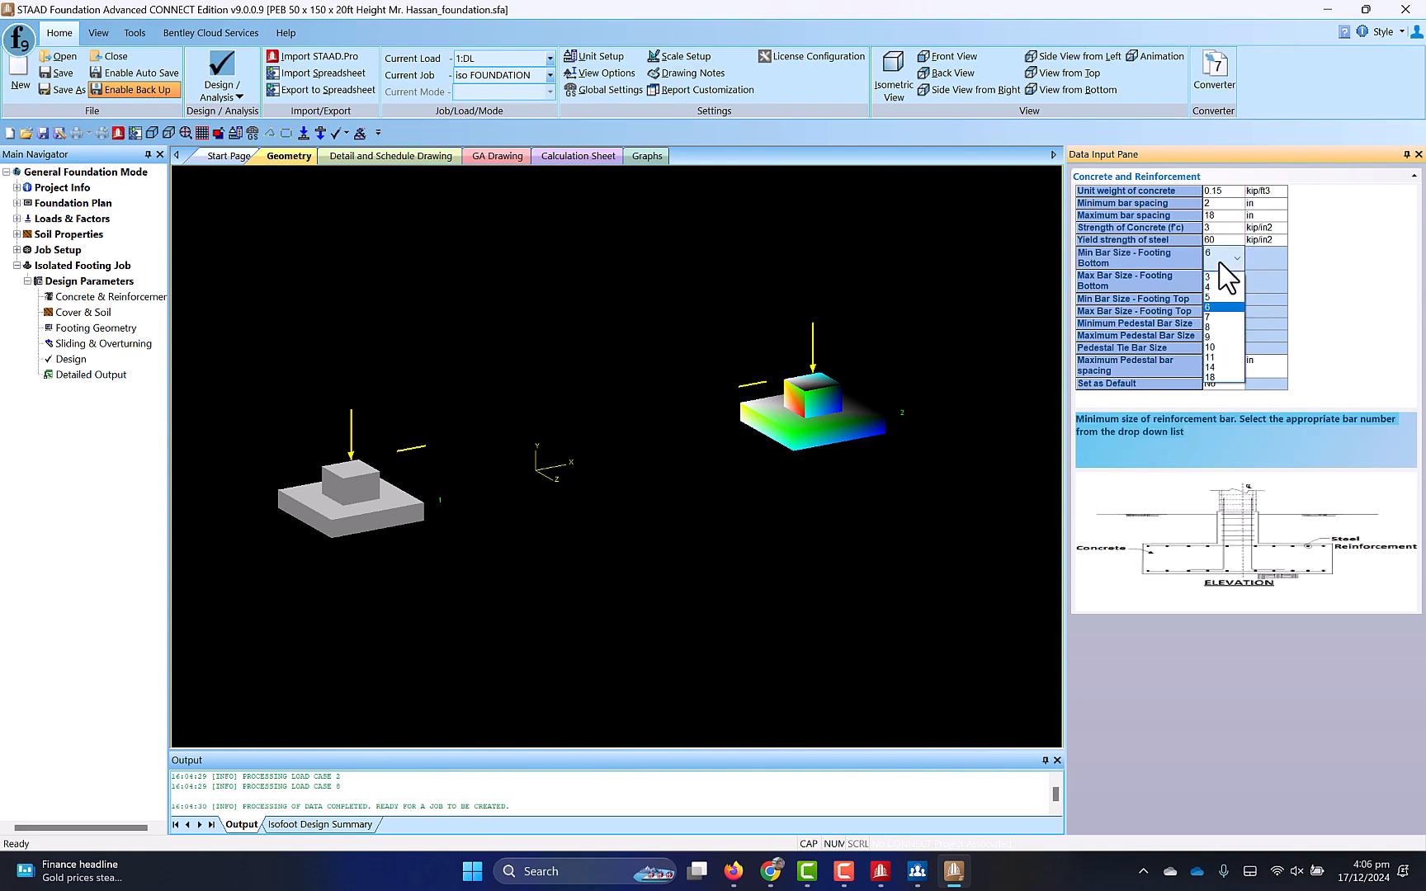
click(1217, 287)
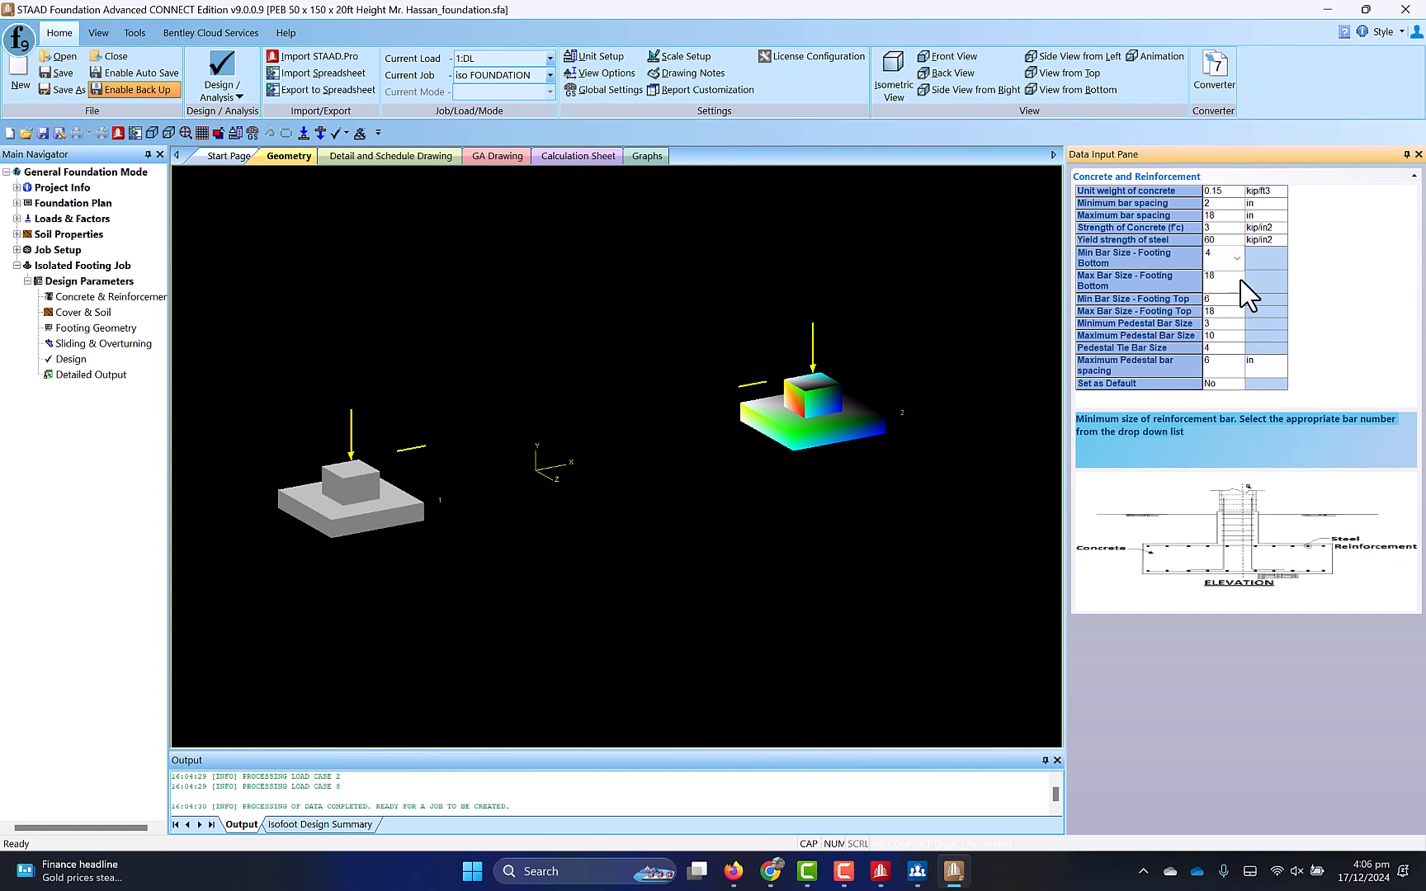
click(1240, 281)
click(1228, 331)
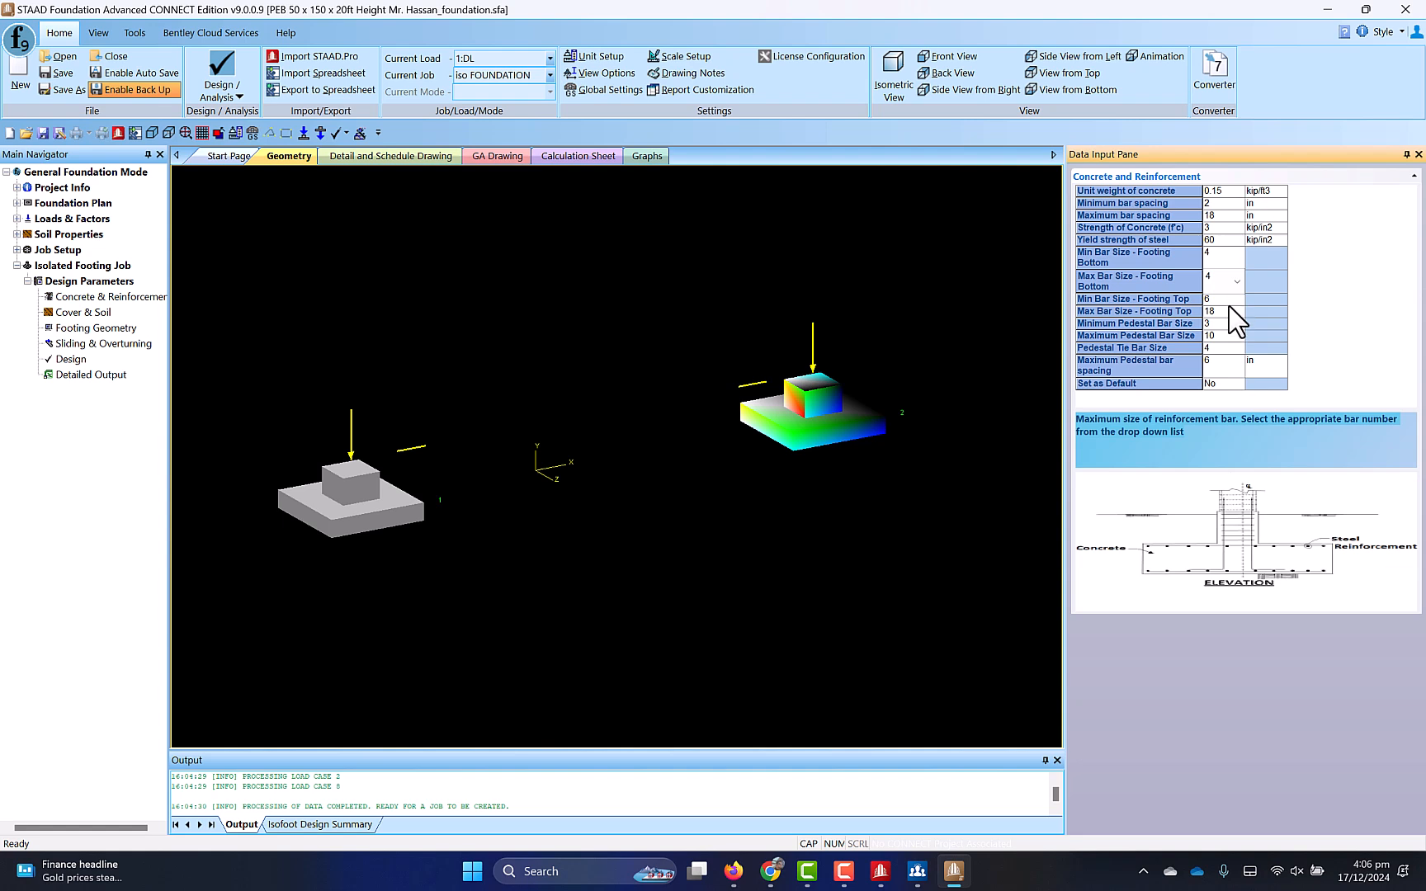
click(1240, 302)
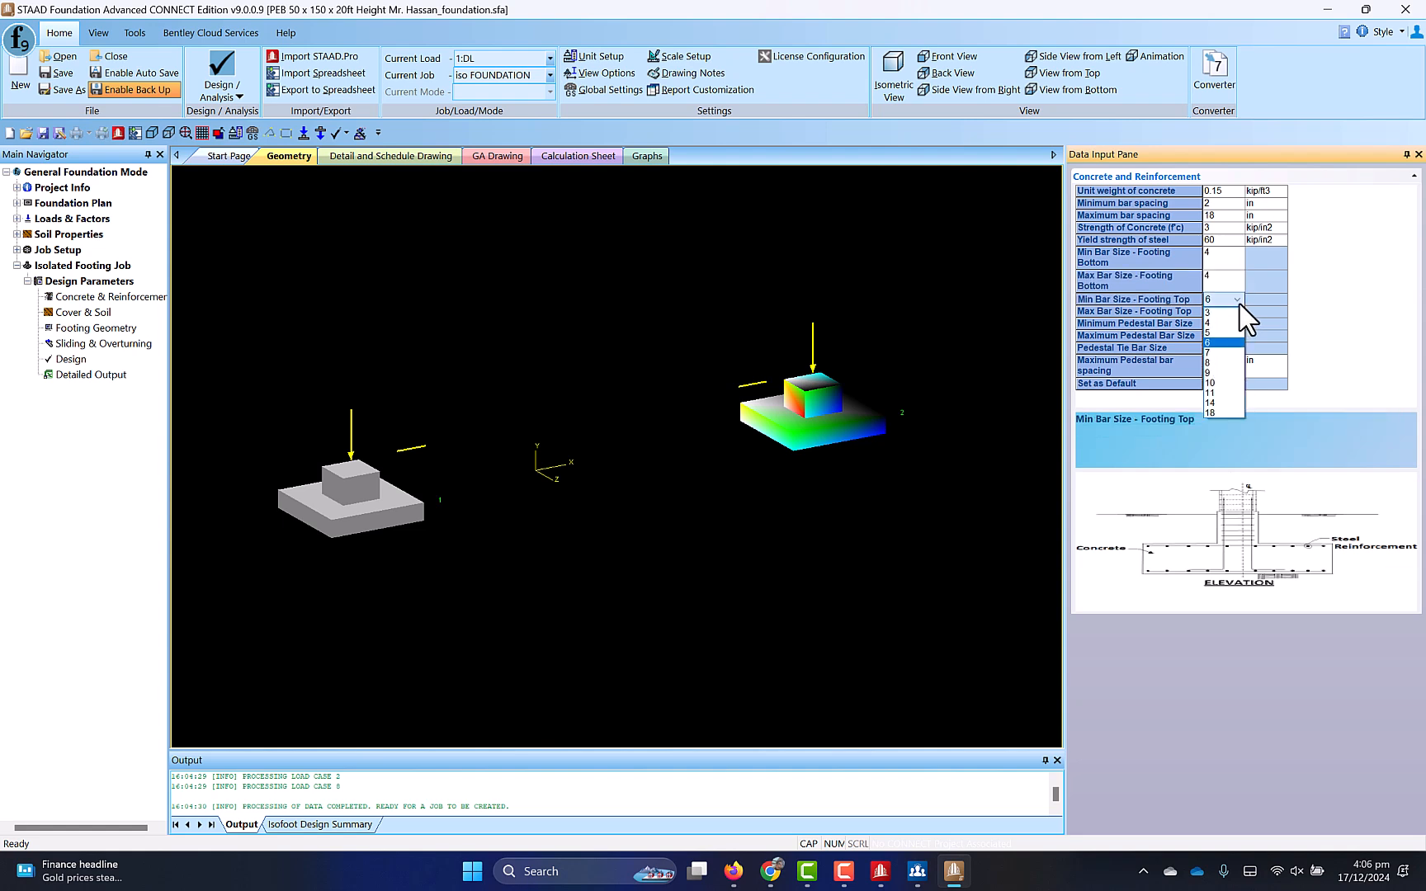
click(1234, 328)
click(1237, 310)
click(1240, 311)
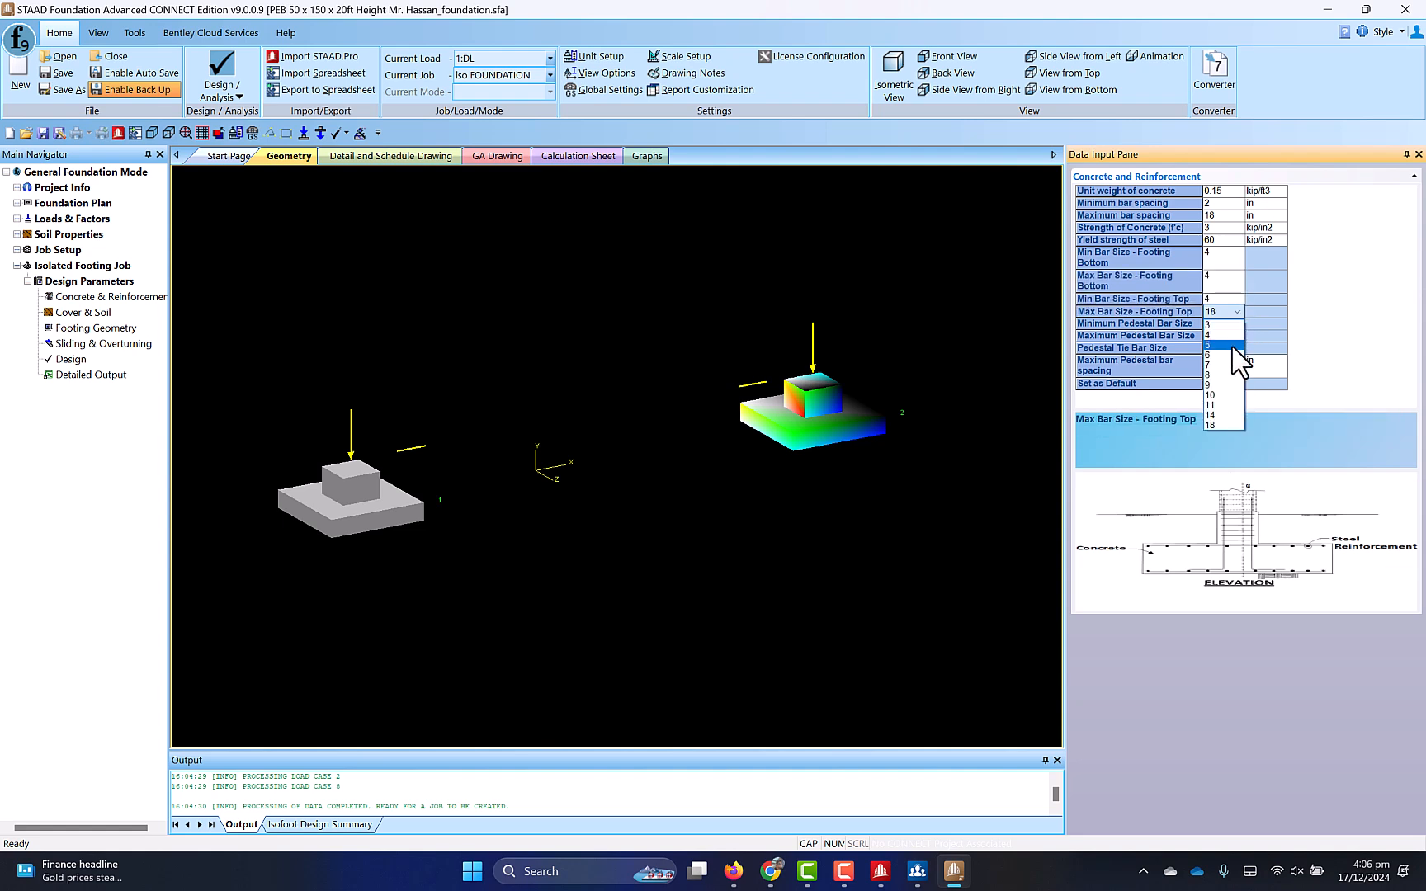
click(1235, 336)
Step: Set the minimum pedestal bar size to 6 and the maximum pedestal bar size to 8
click(1230, 324)
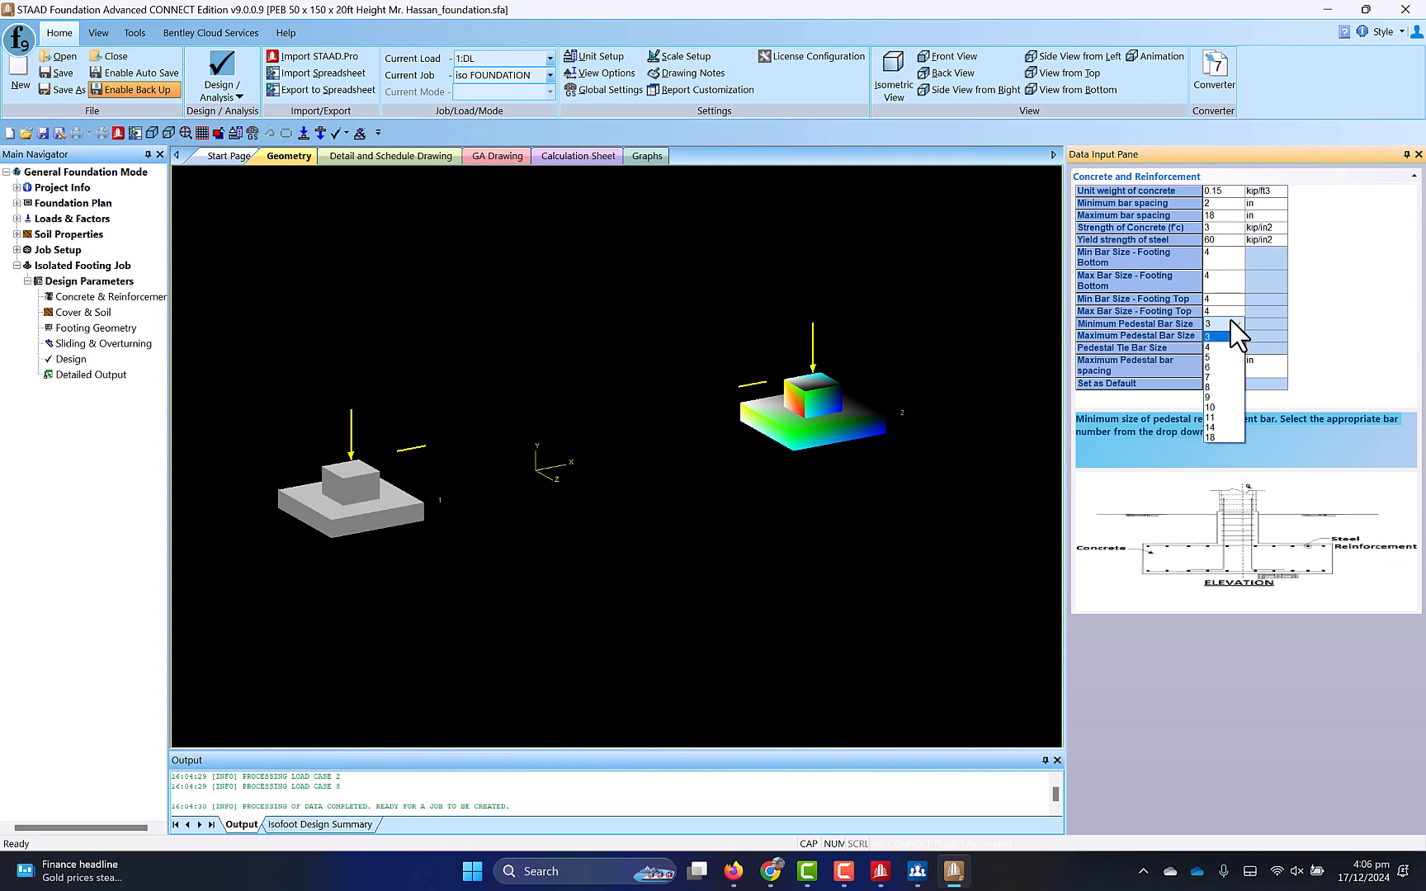
click(1236, 334)
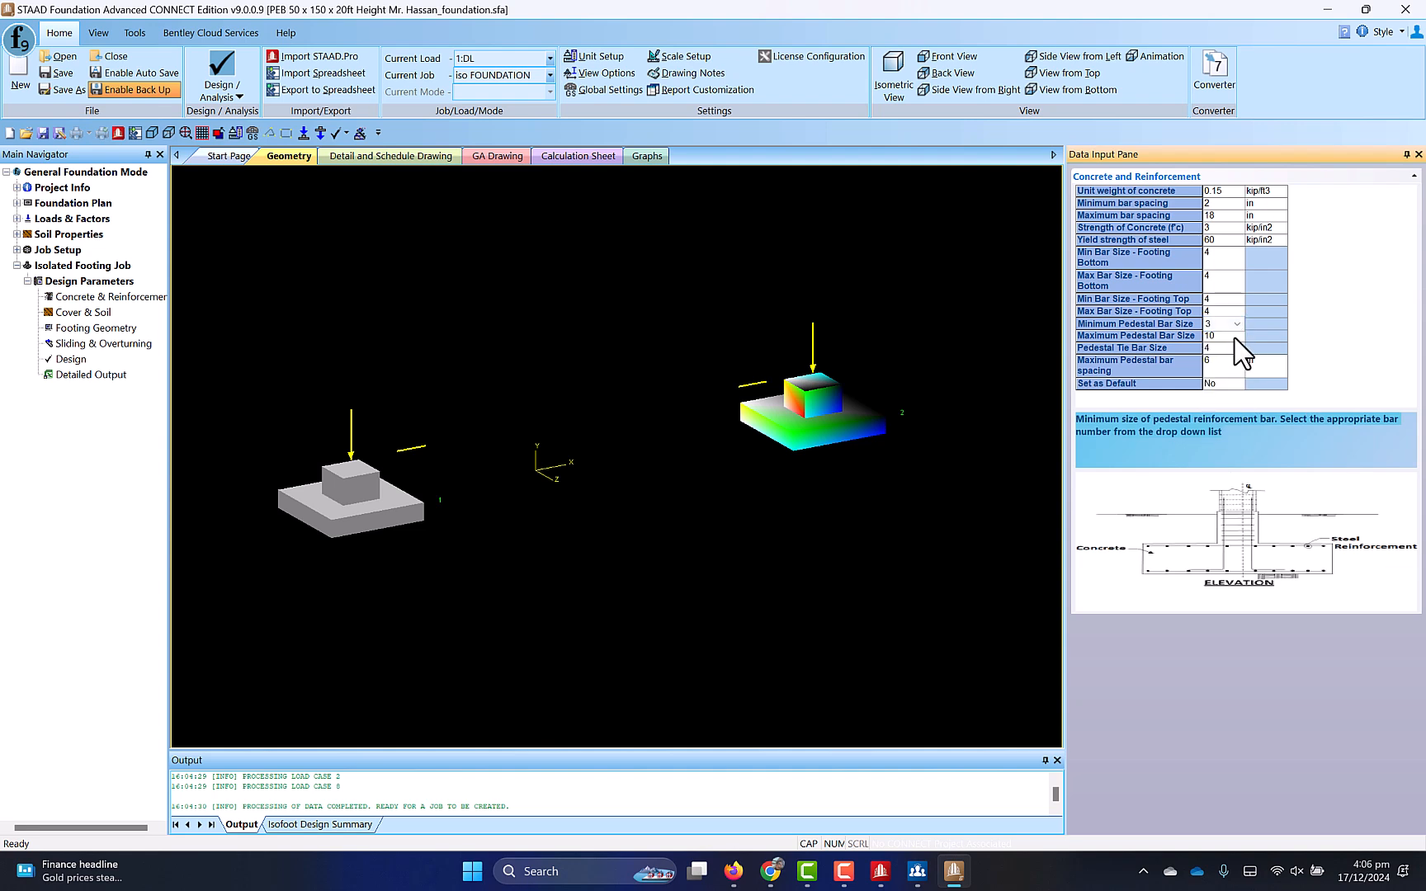
click(1237, 325)
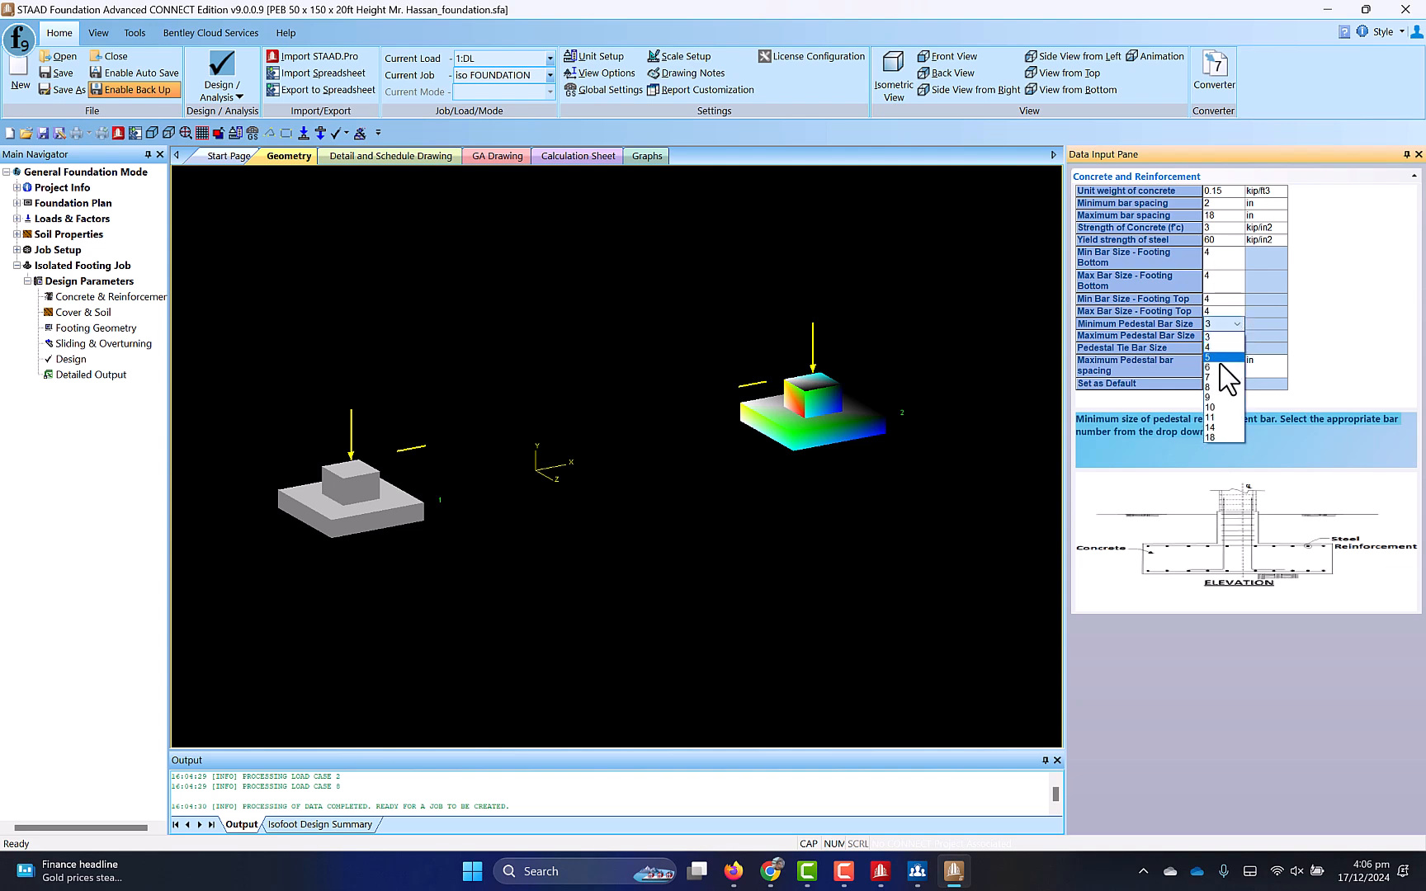
click(1227, 351)
click(1230, 336)
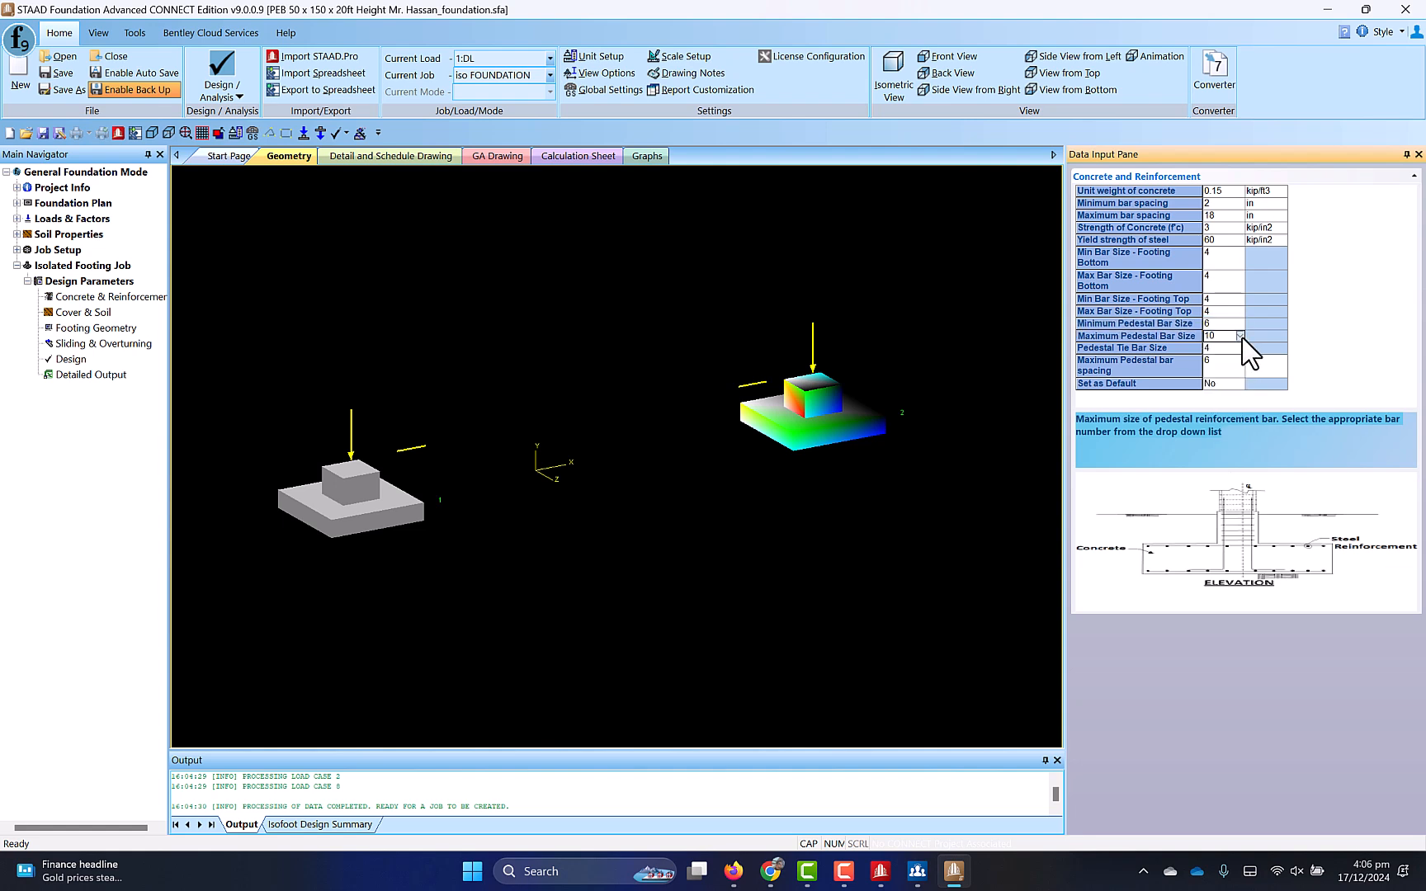
click(1237, 336)
click(1214, 400)
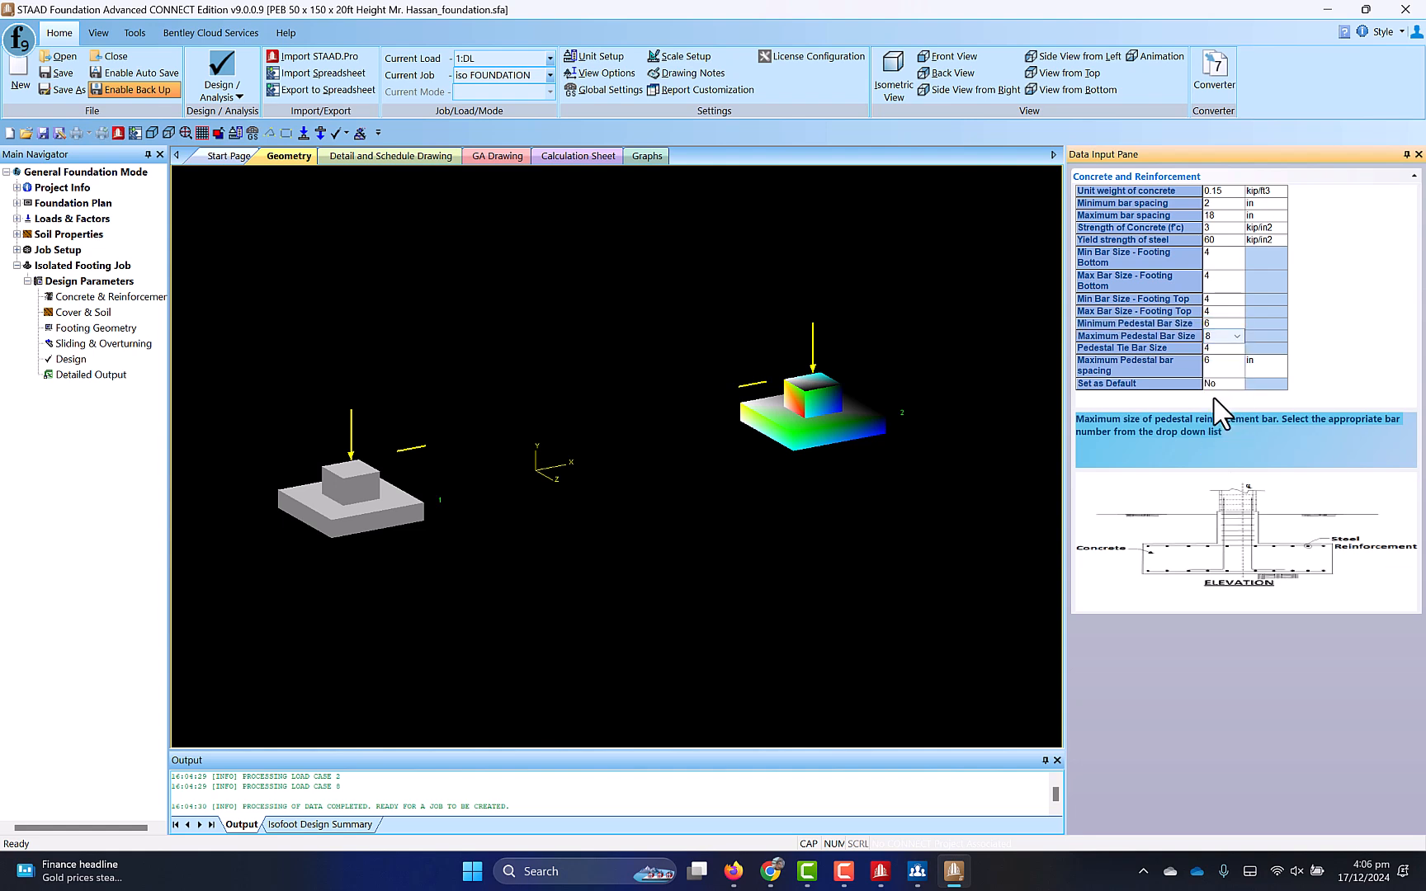
Step: Set the pedestal tie bar size to 3 and finish the concrete and reinforcement parameters
click(1220, 349)
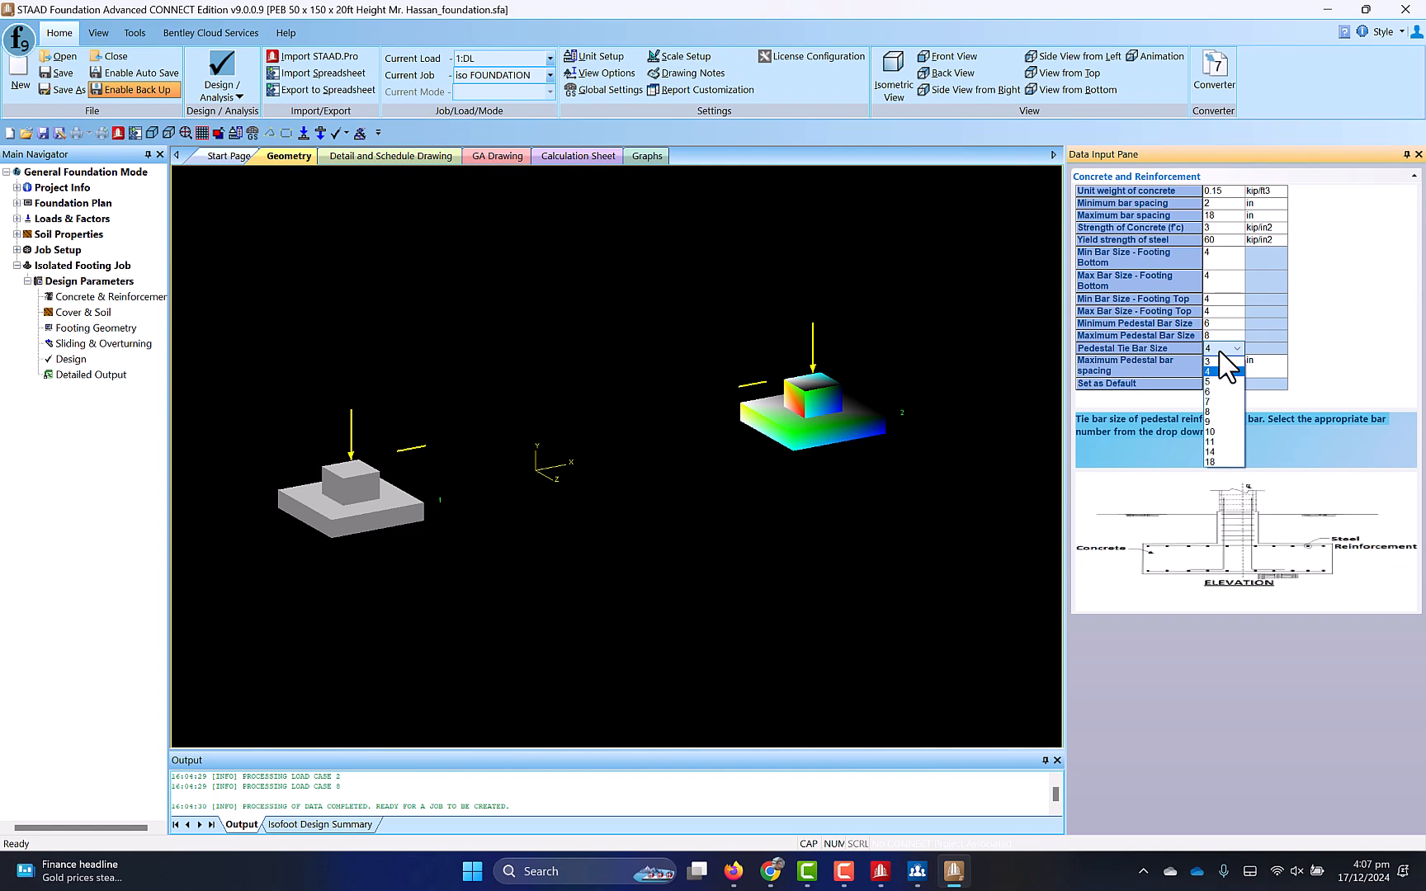
click(1220, 362)
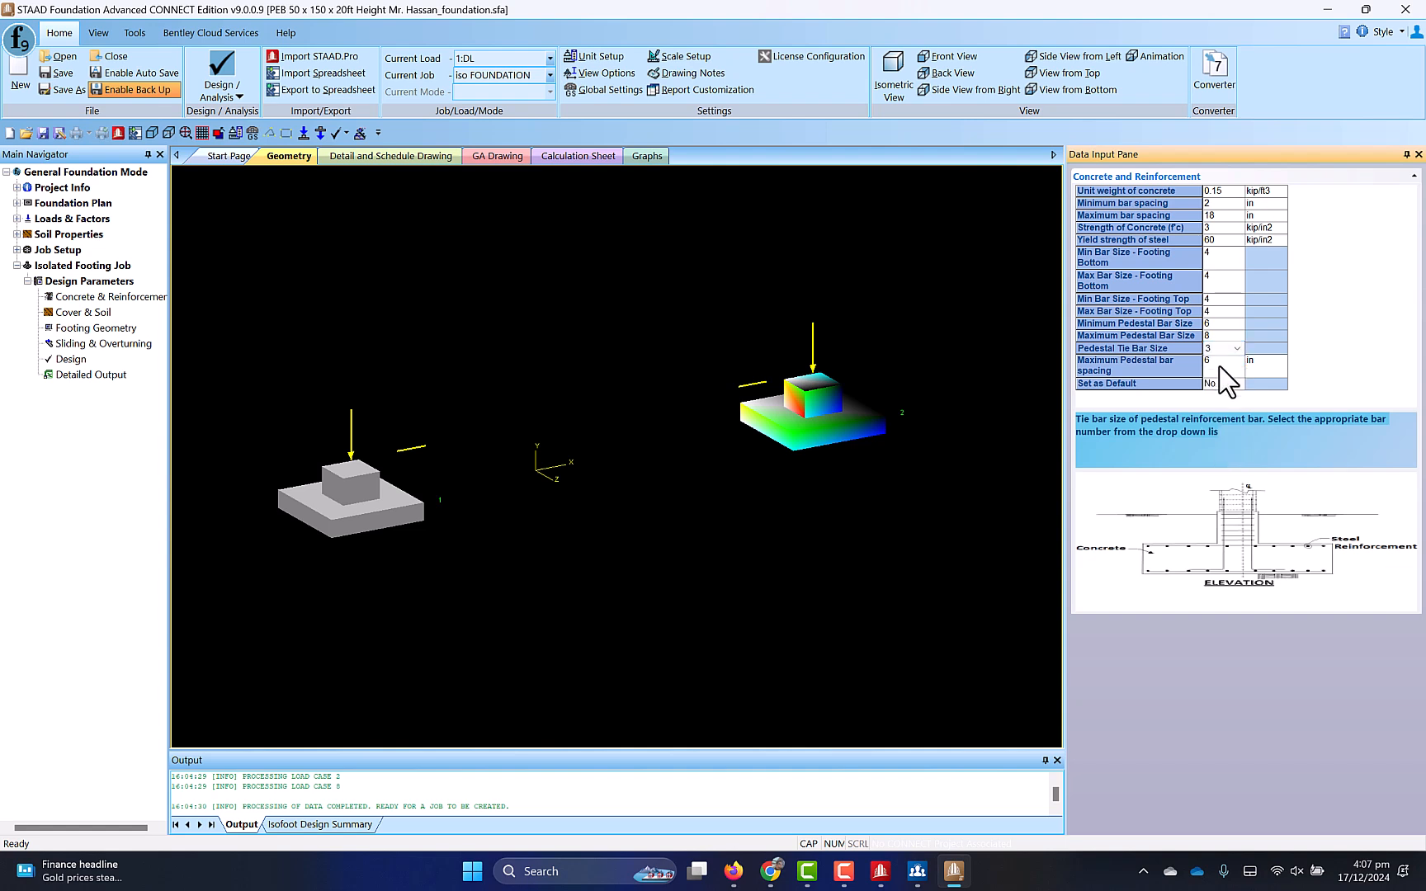
click(1220, 365)
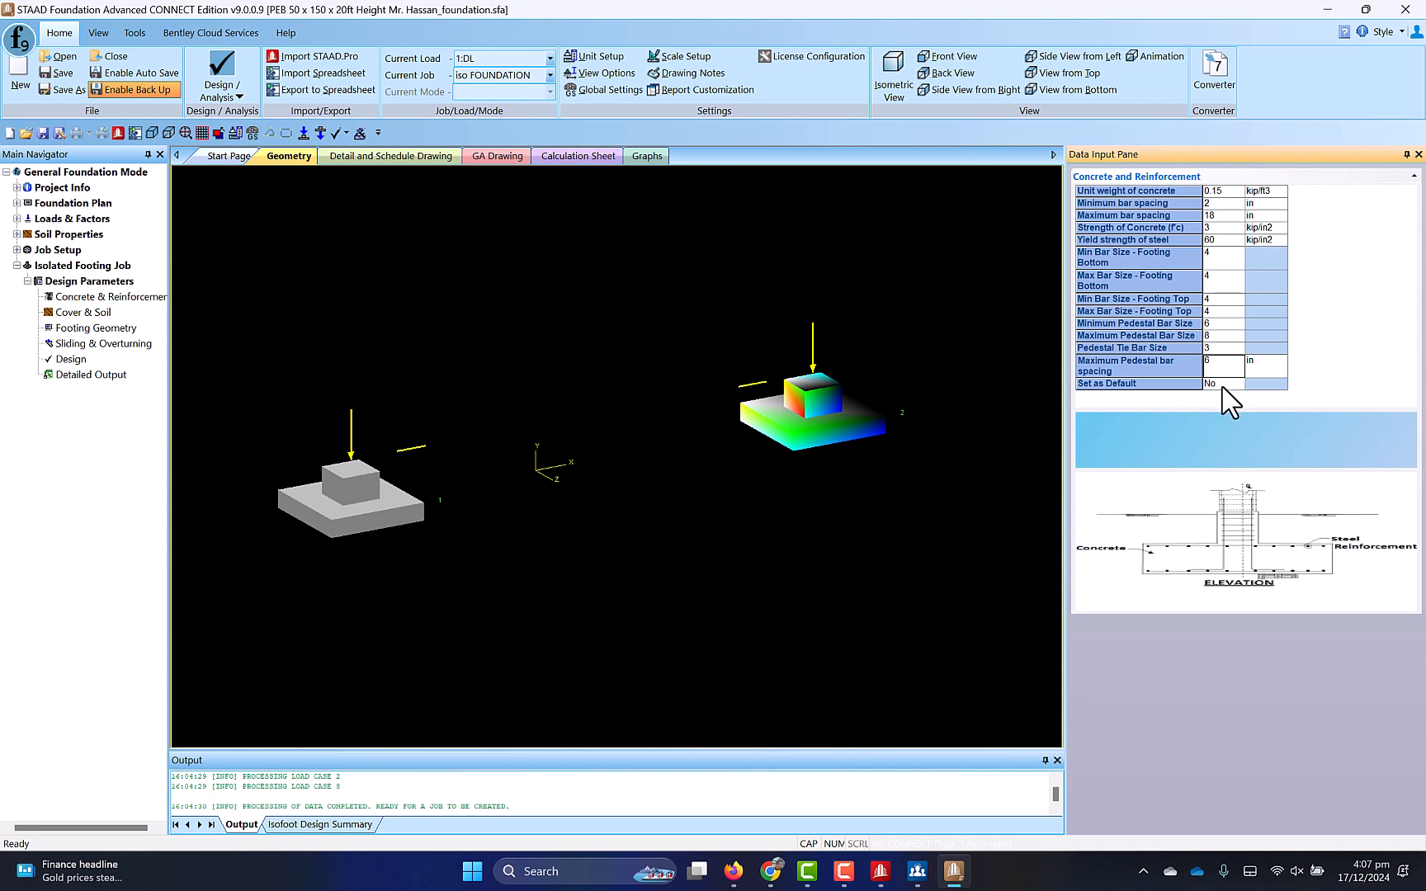
click(1223, 385)
click(1225, 398)
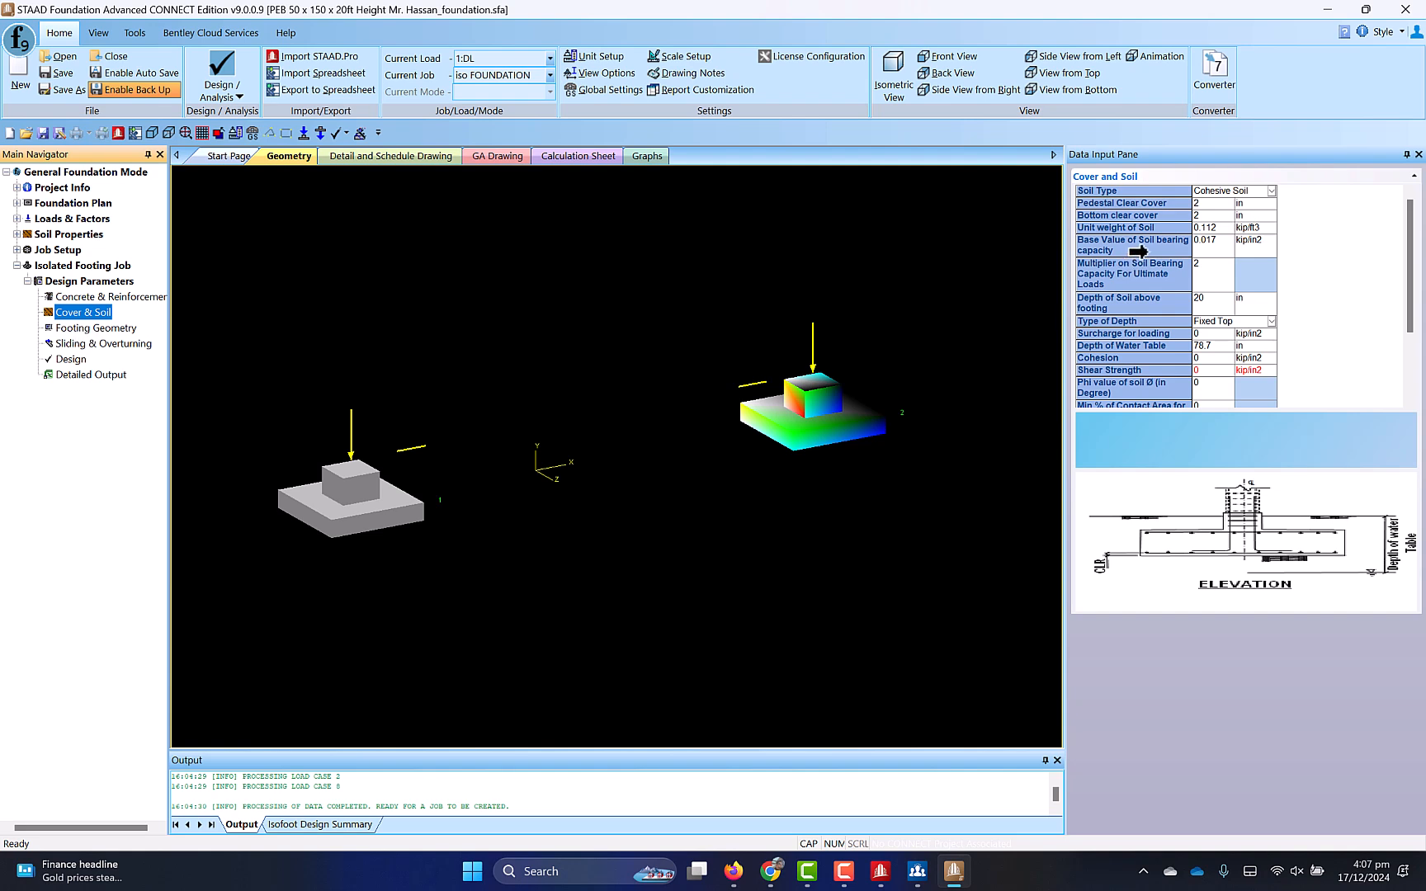
Step: Set the base value of soil bearing capacity to 2.2 kip/ft2 in the cover and soil parameters
click(1223, 230)
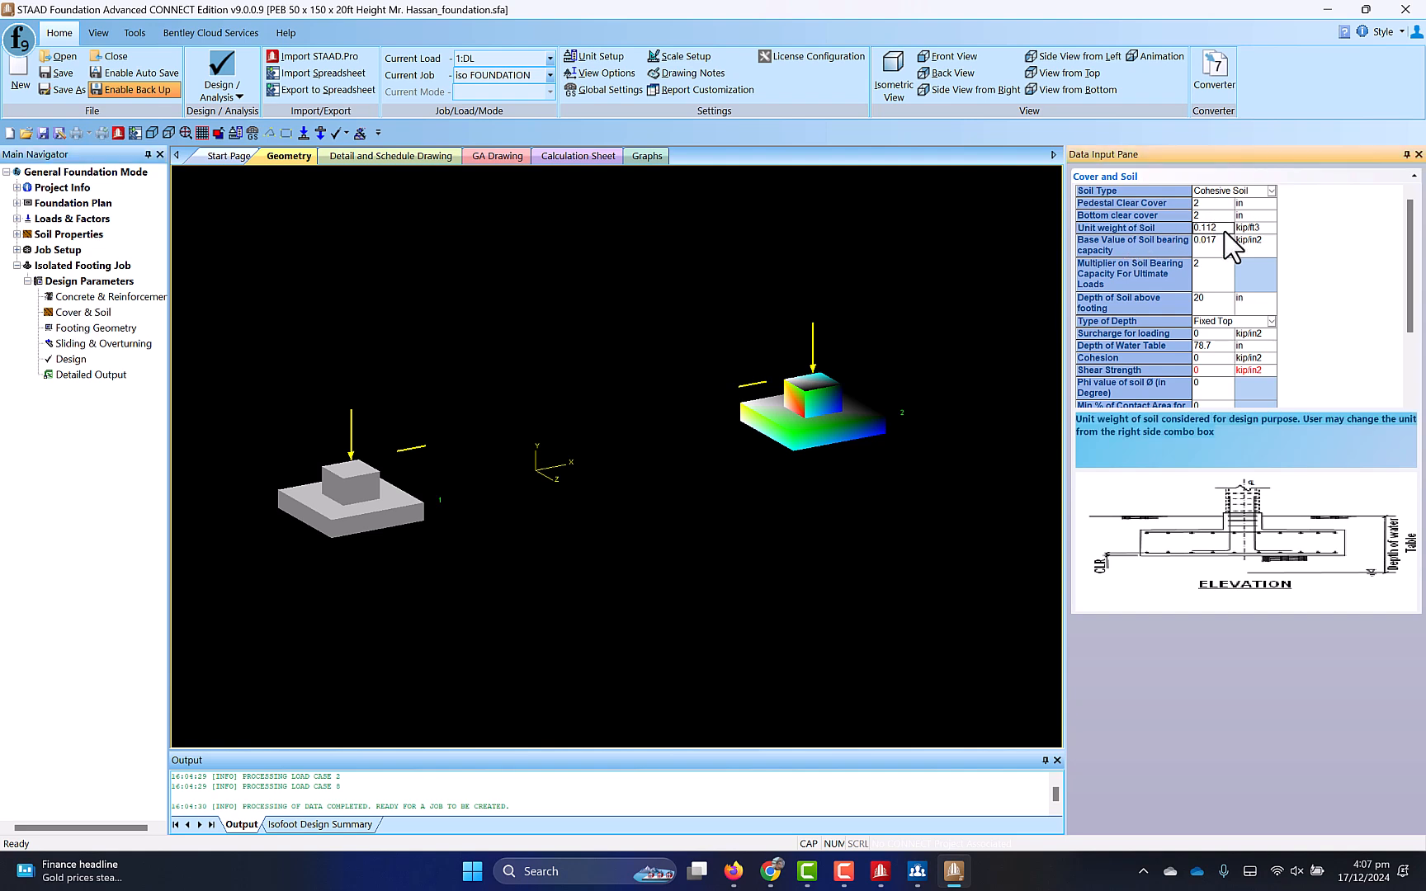
click(1224, 245)
click(1262, 245)
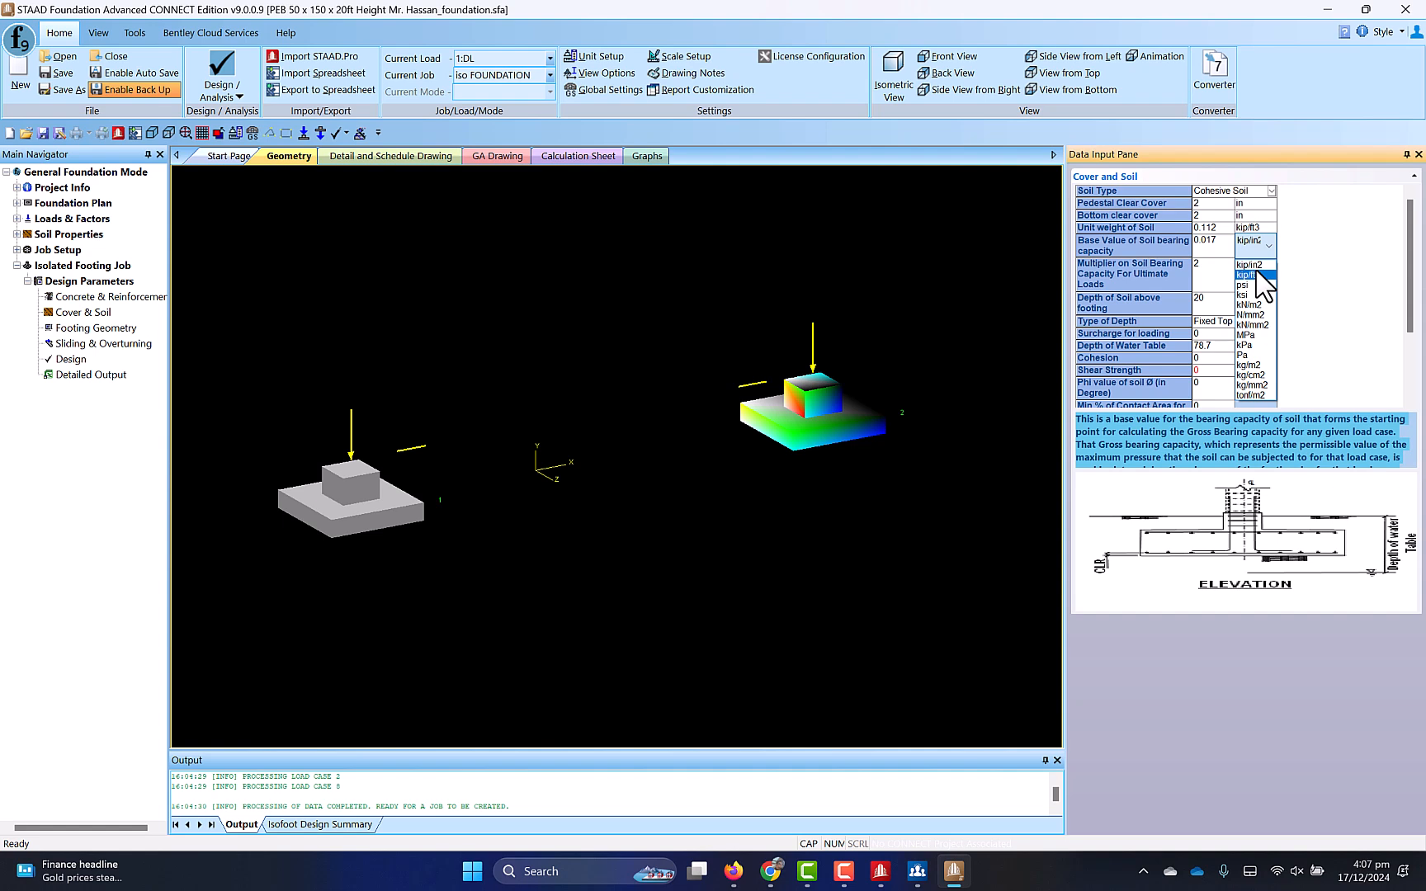
click(1256, 275)
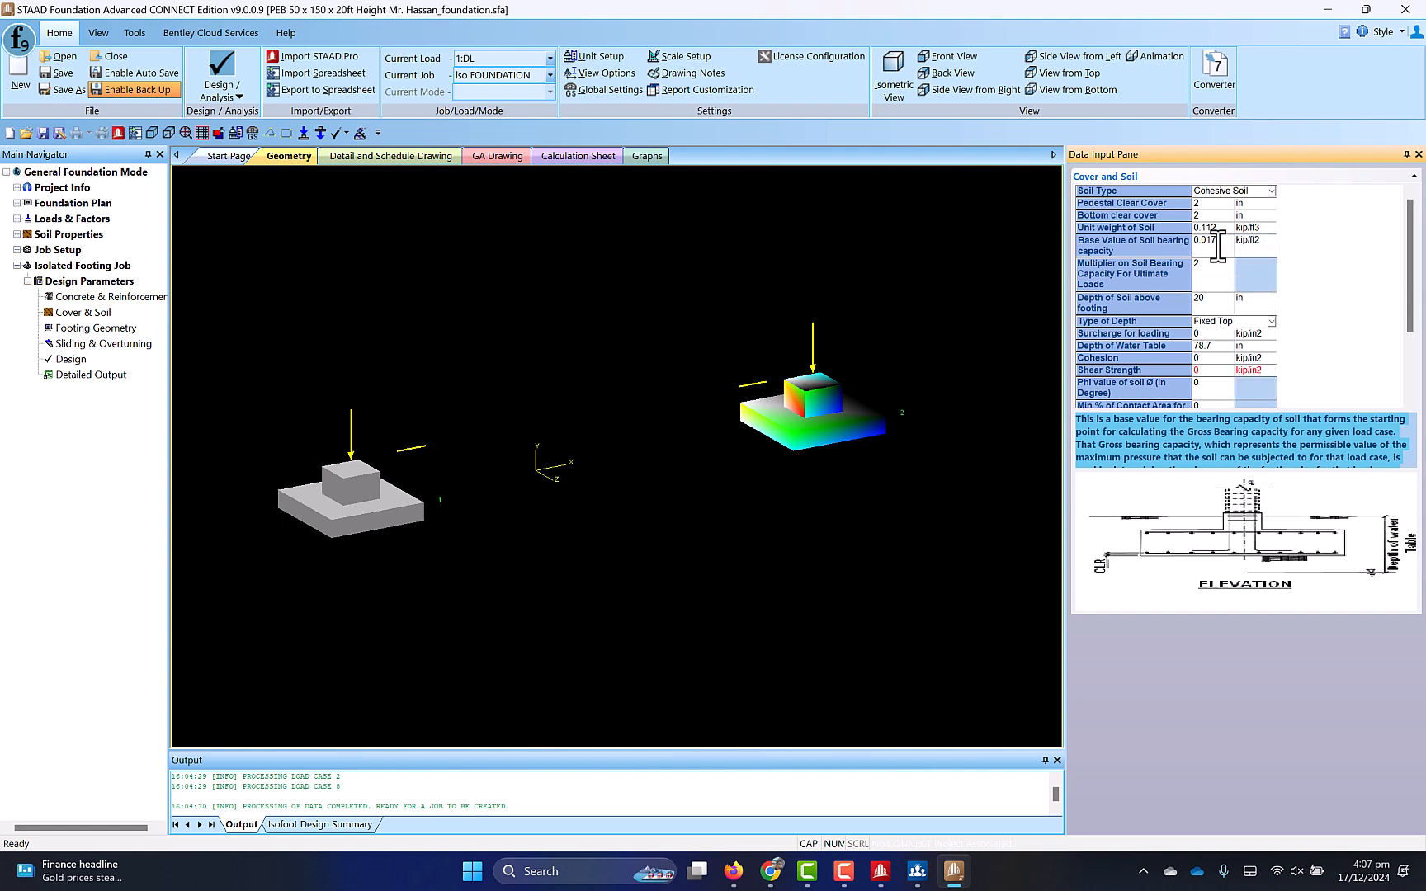
double_click(1224, 245)
click(1226, 280)
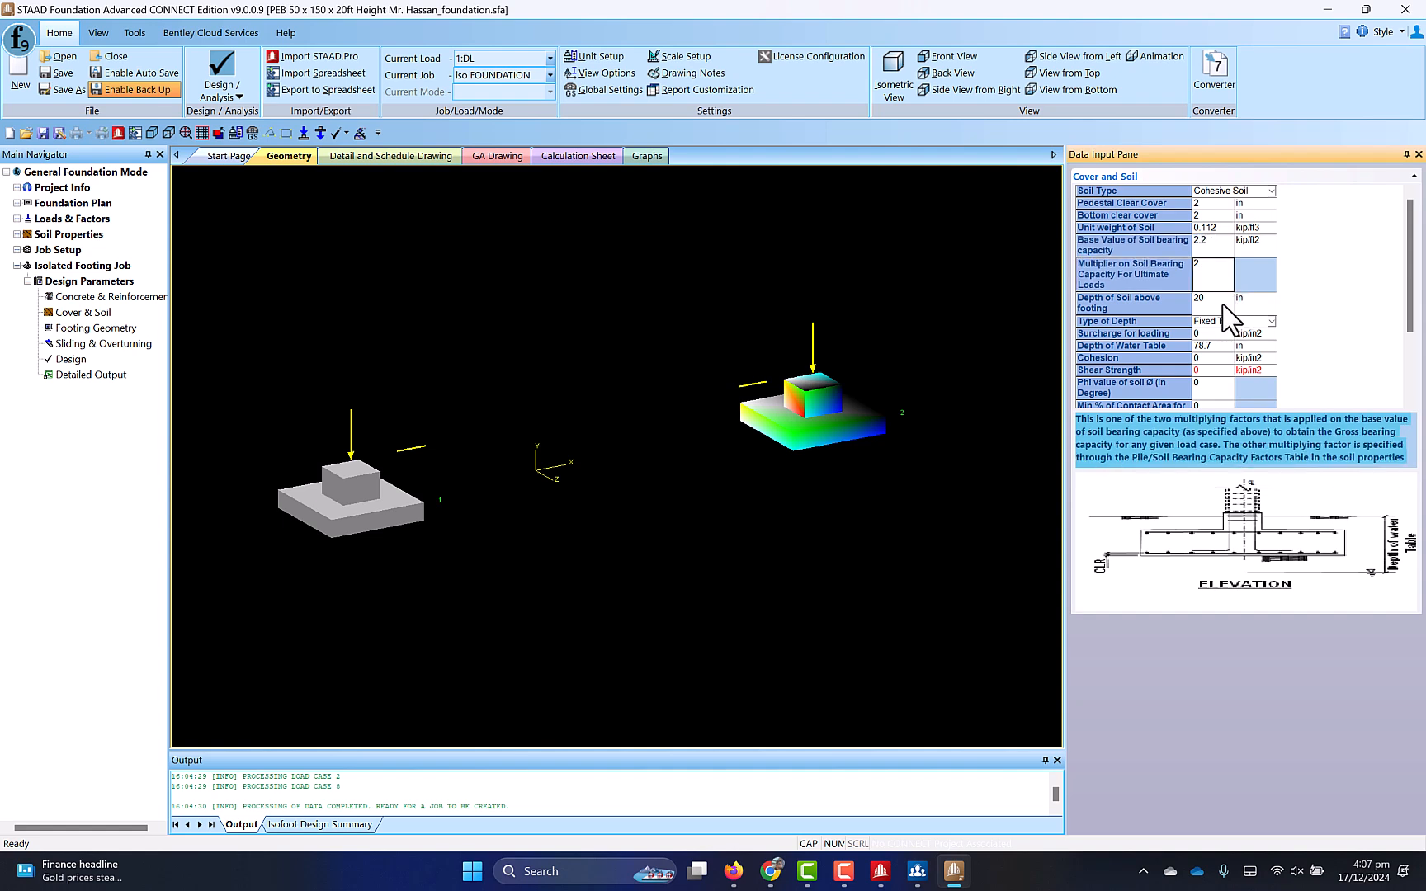
Step: Set the depth of soil above the footing to 24 in and check the remaining soil parameters
click(1223, 304)
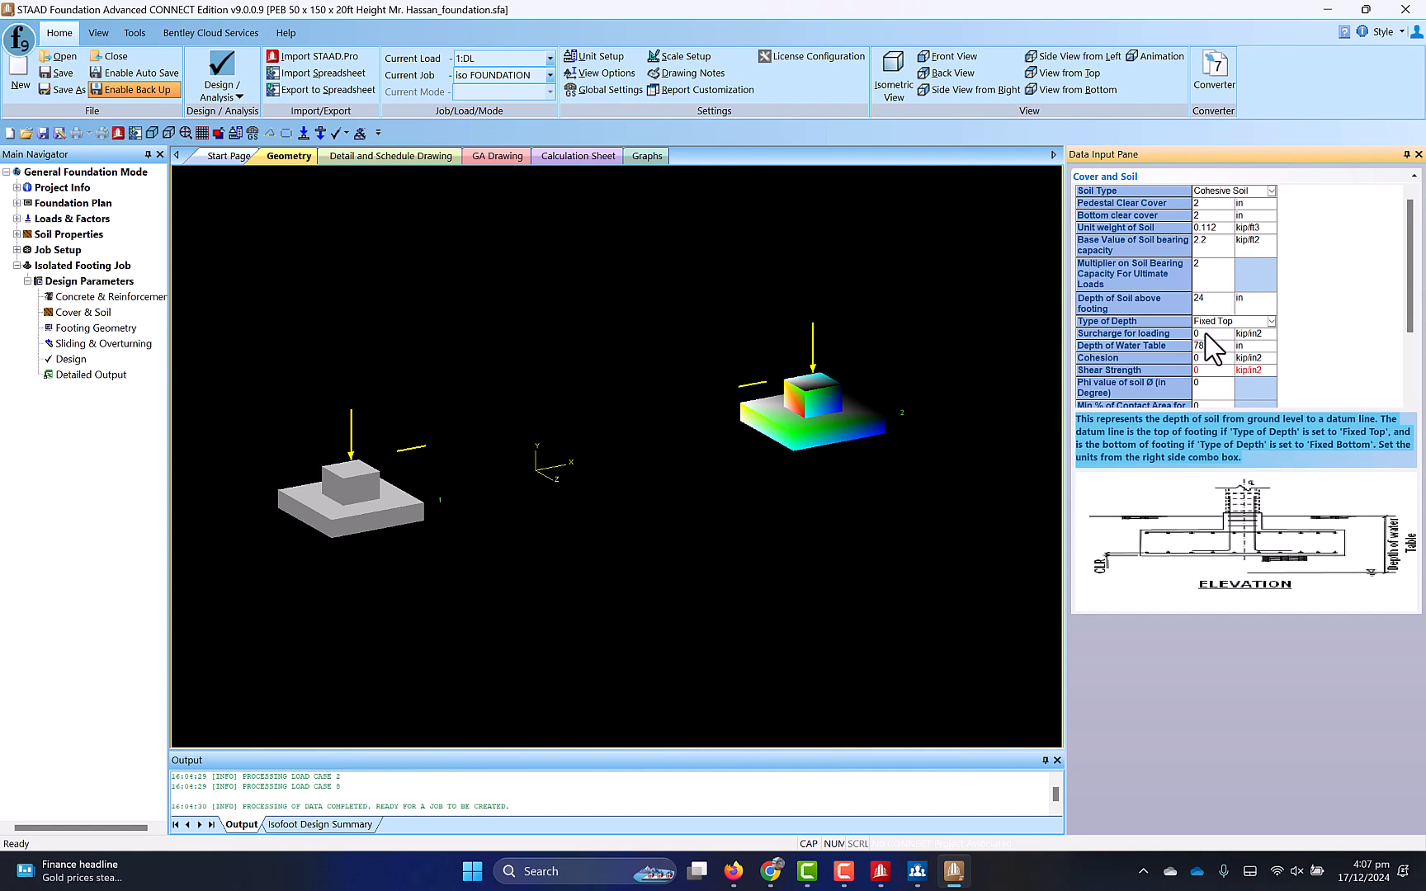
click(1265, 321)
click(1266, 321)
click(1265, 321)
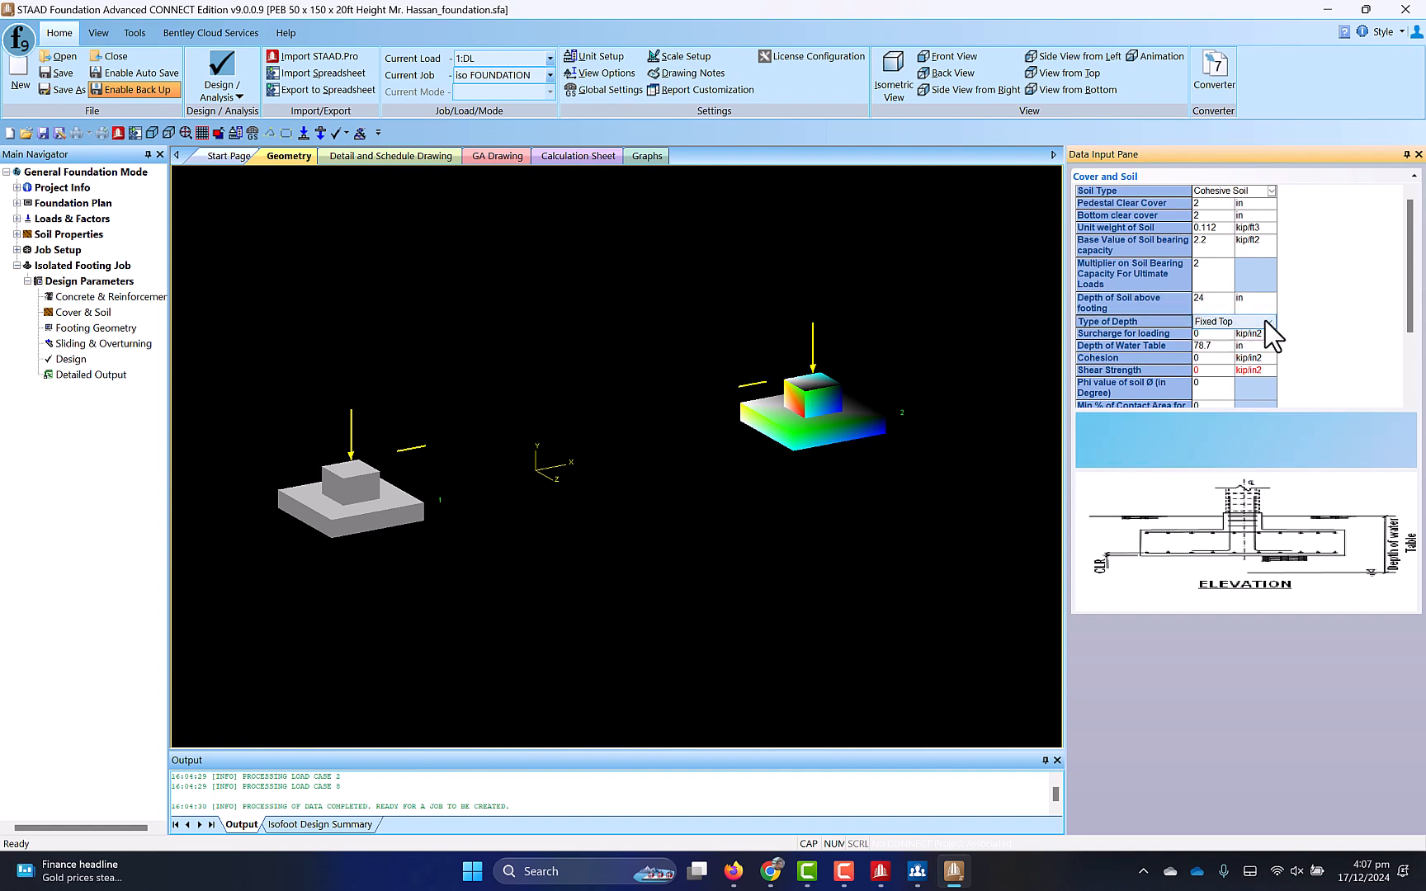
click(1217, 335)
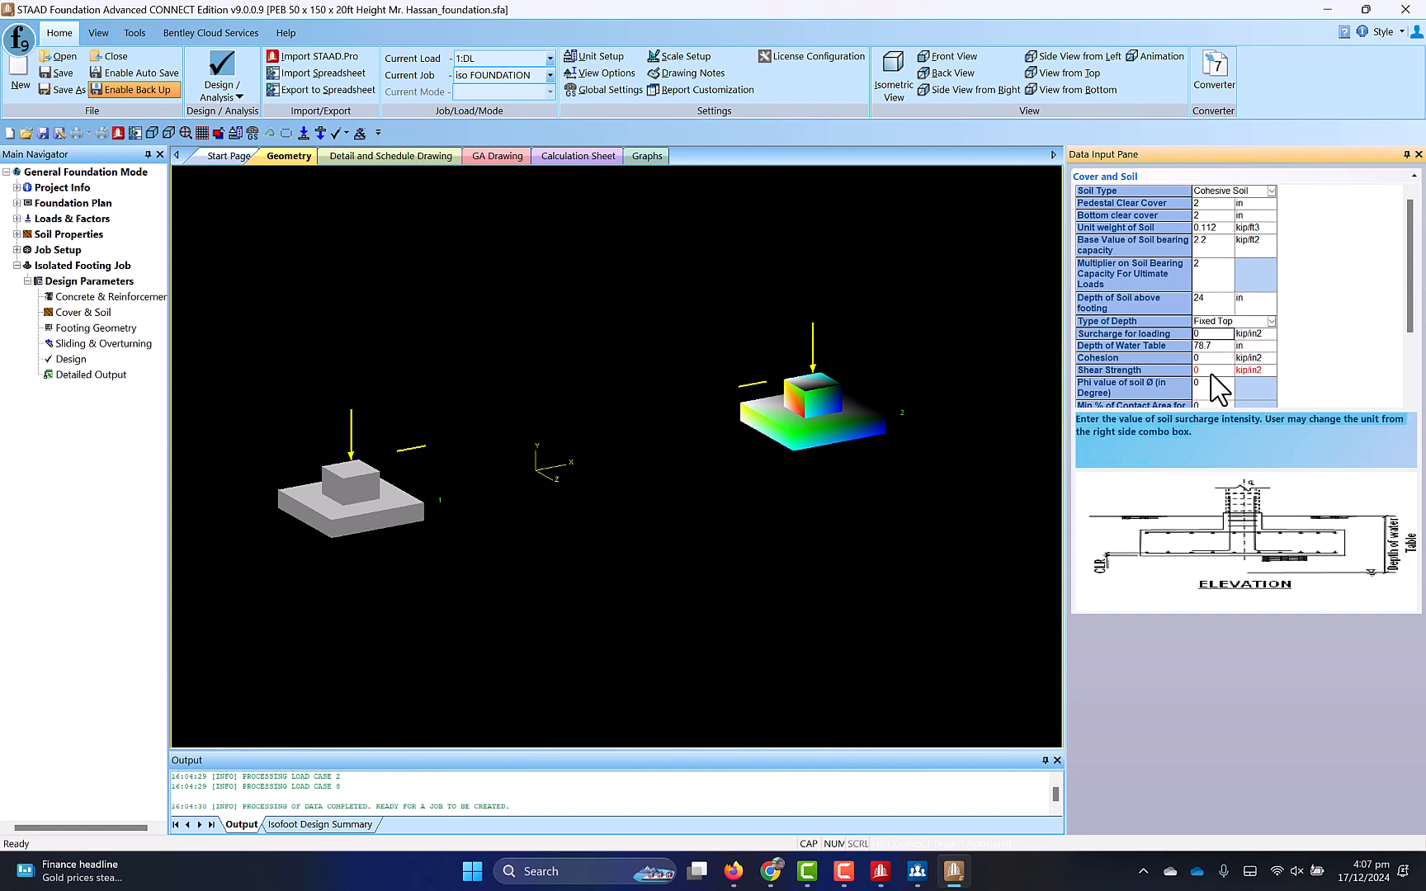
drag(1411, 303, 1407, 406)
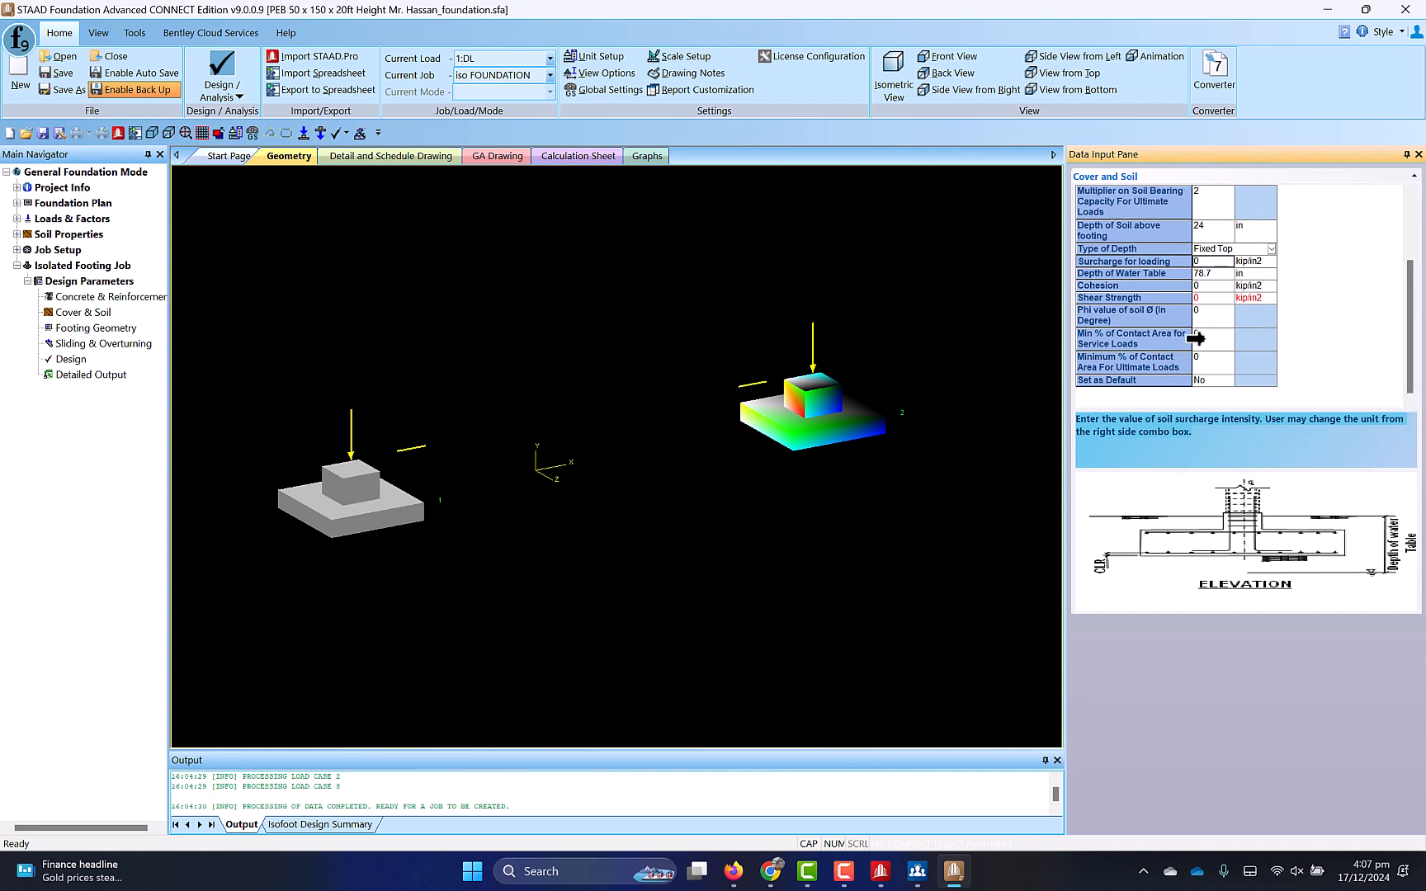
Step: Check the sliding and overturning parameters, then run the isolated footing design, saving the modified data
click(97, 343)
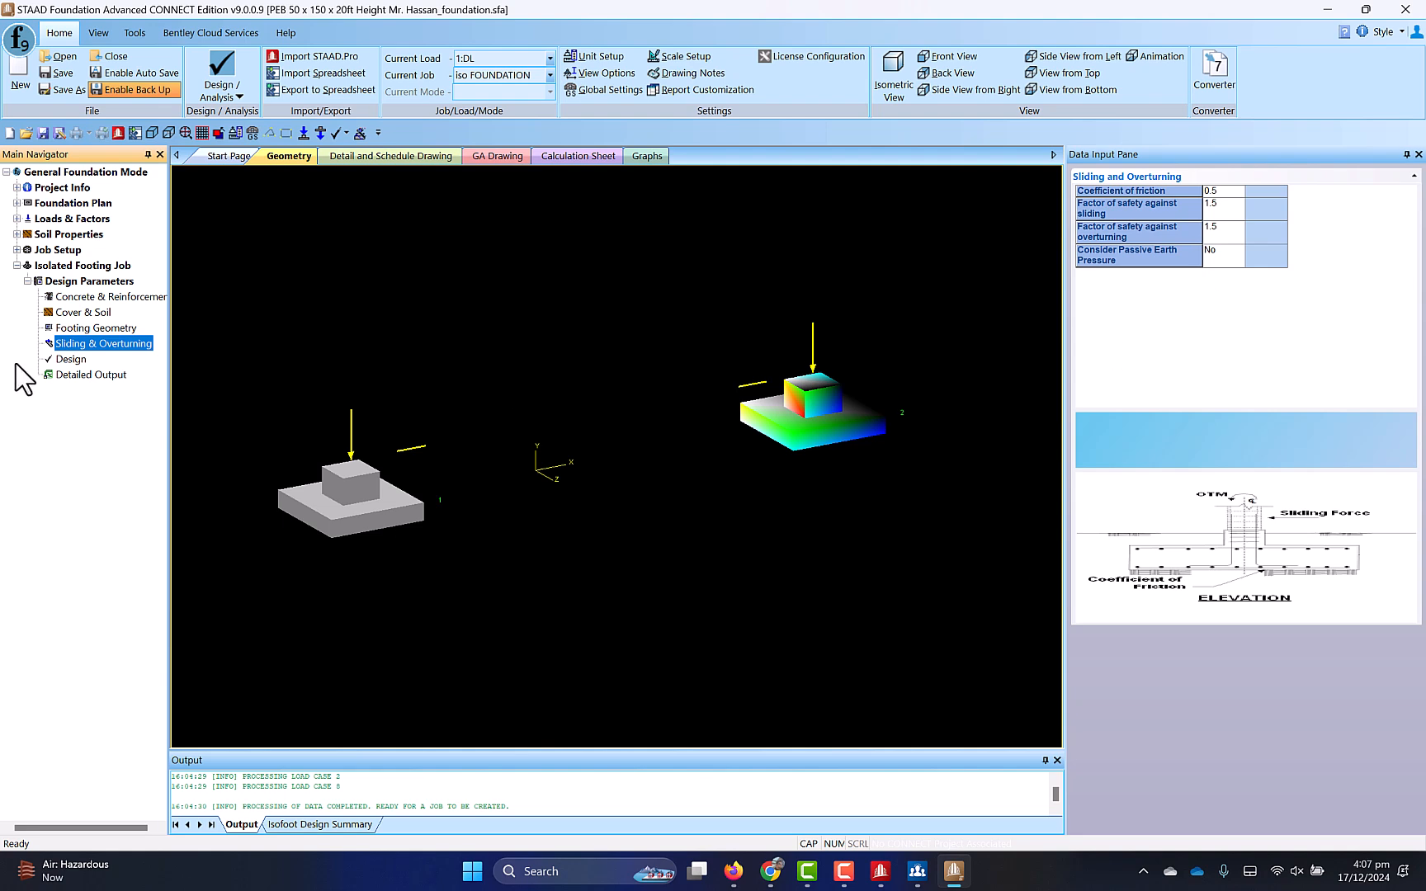
click(76, 360)
click(747, 471)
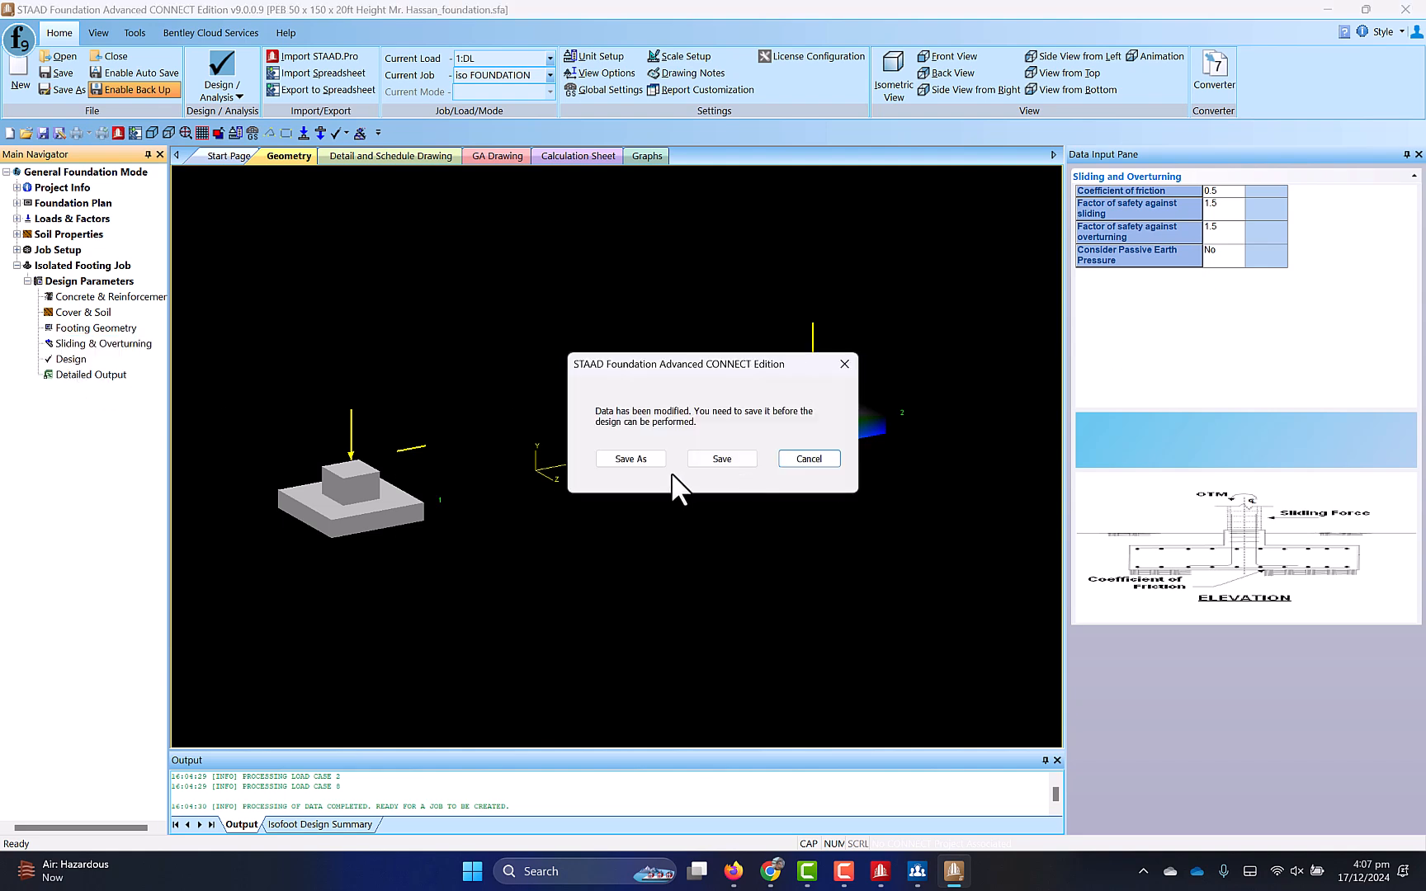
click(708, 460)
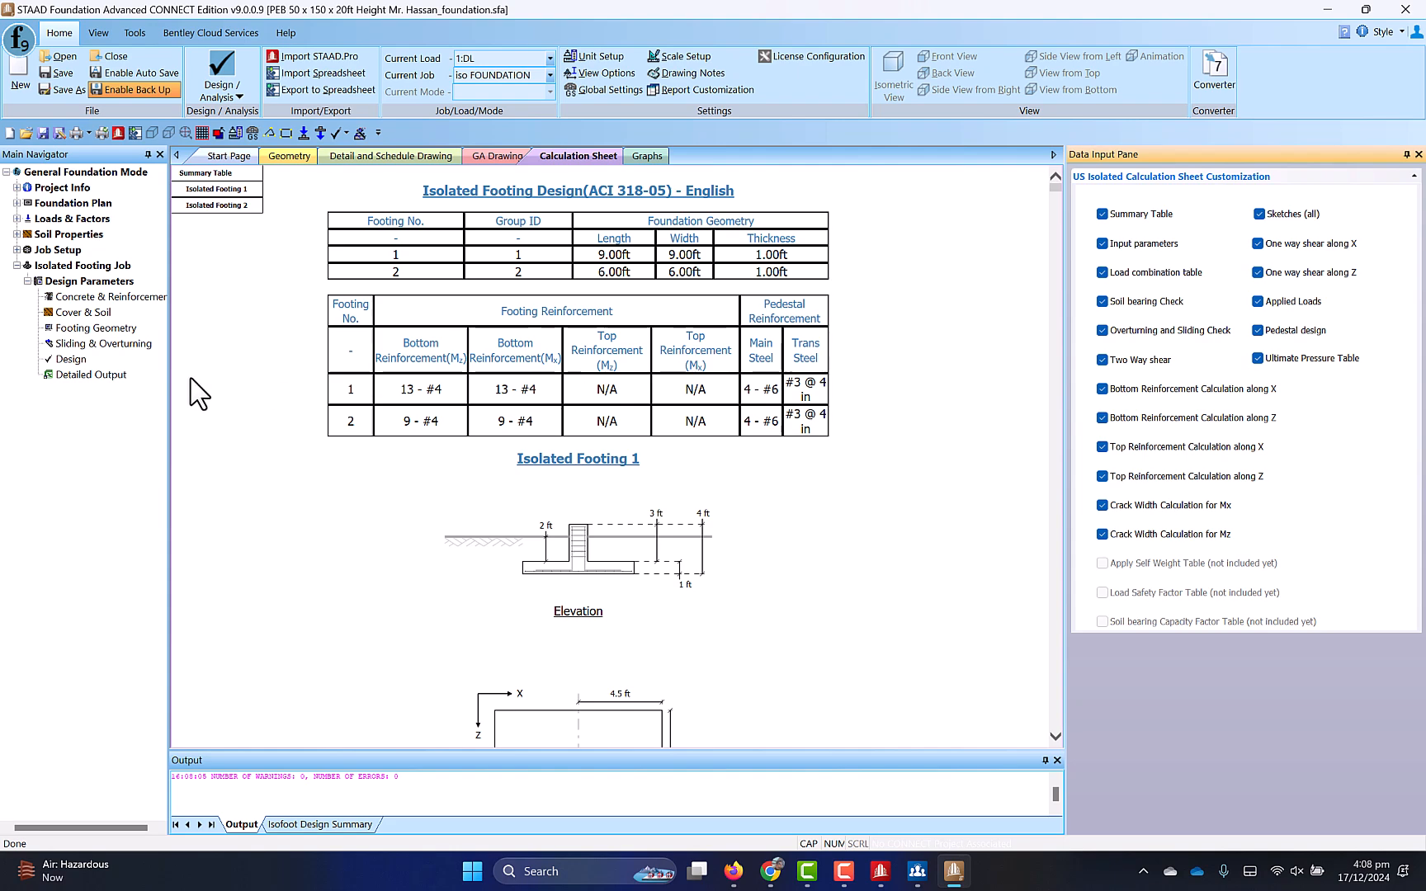
Step: Examine the isolated footings' schedule drawing and detail drawing
click(82, 376)
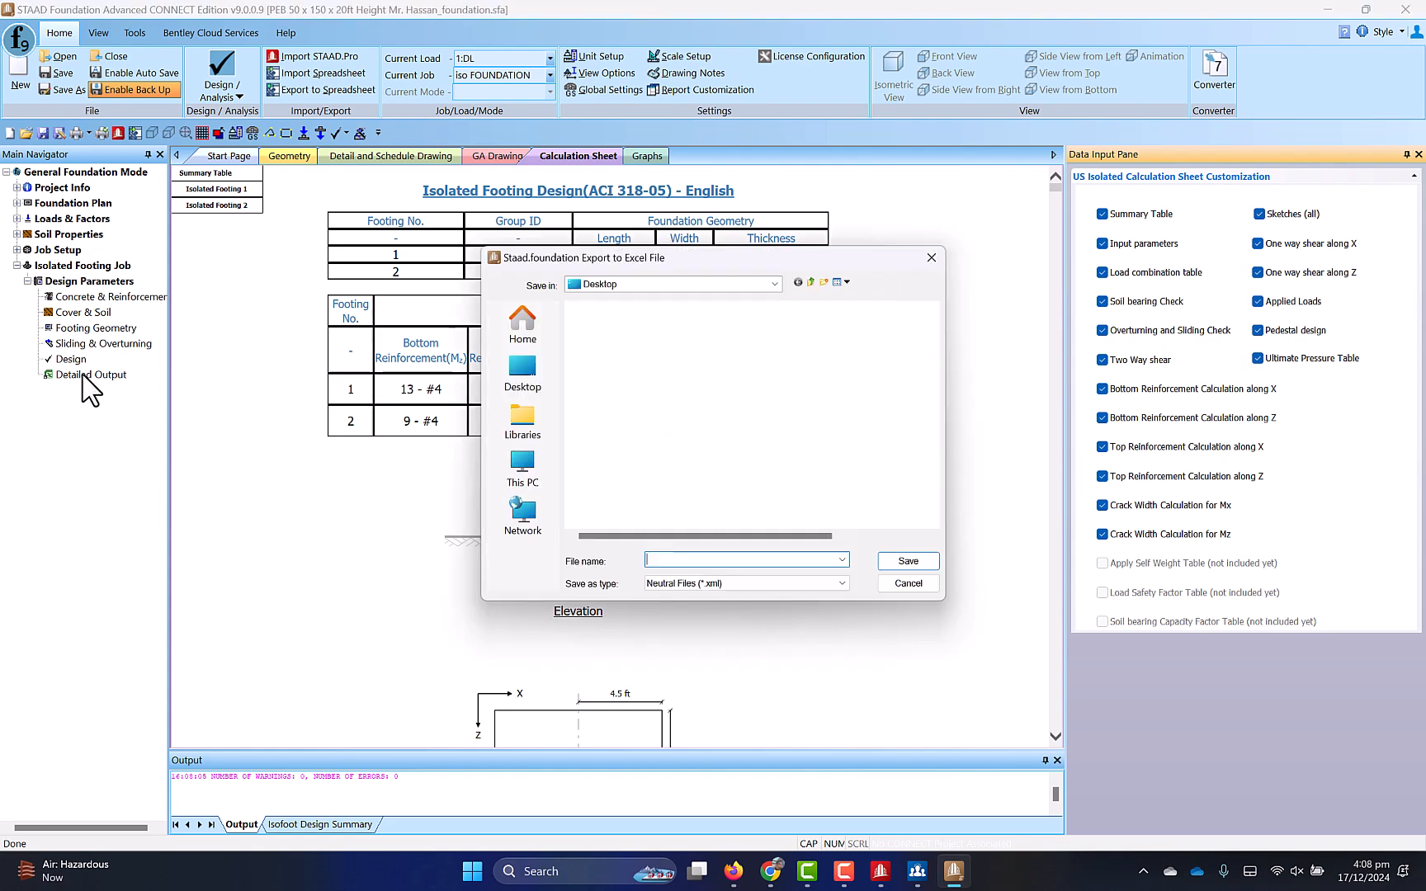
click(908, 584)
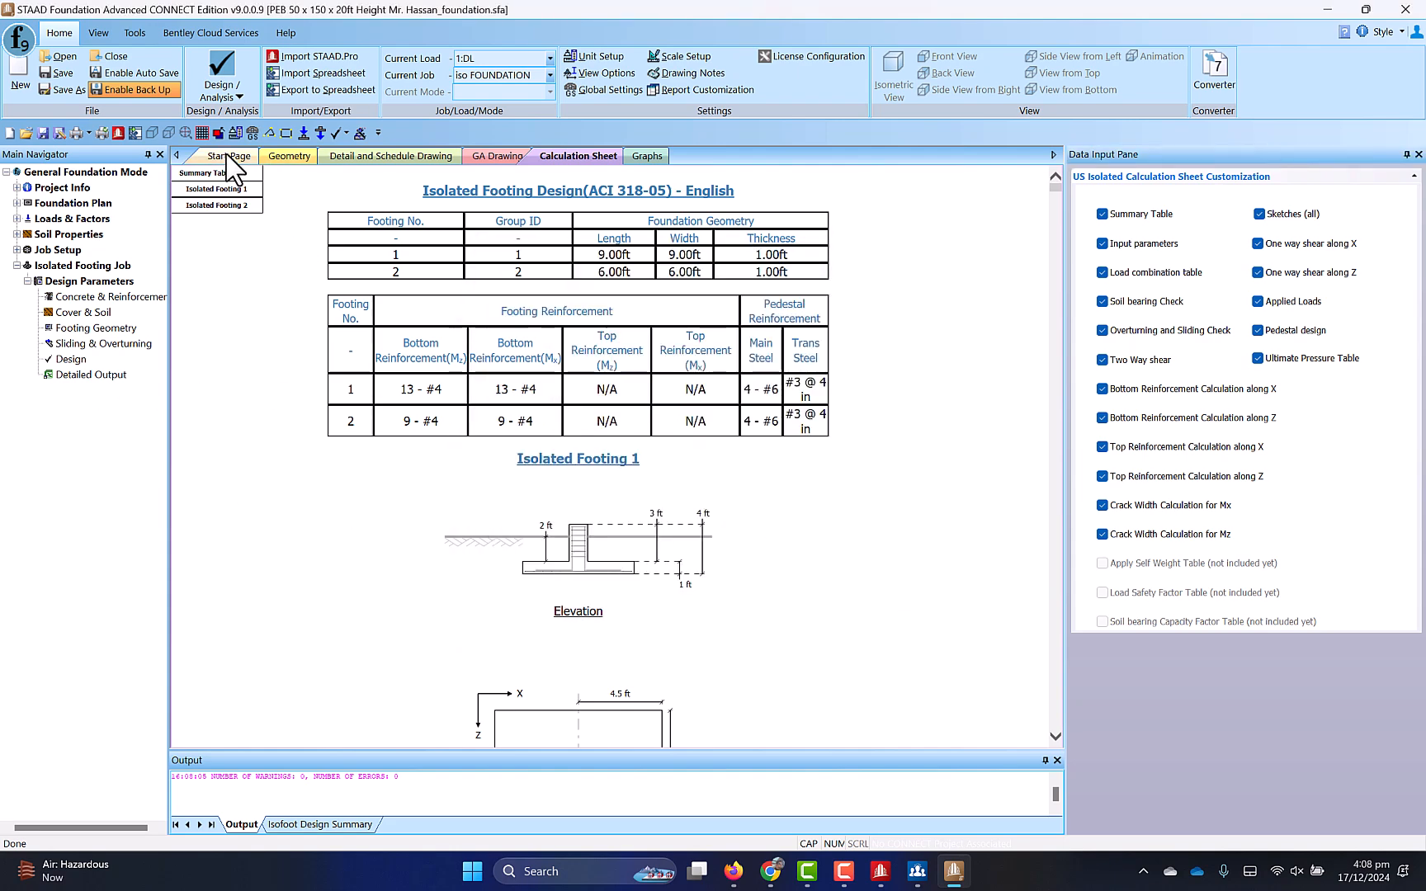
click(289, 157)
click(340, 157)
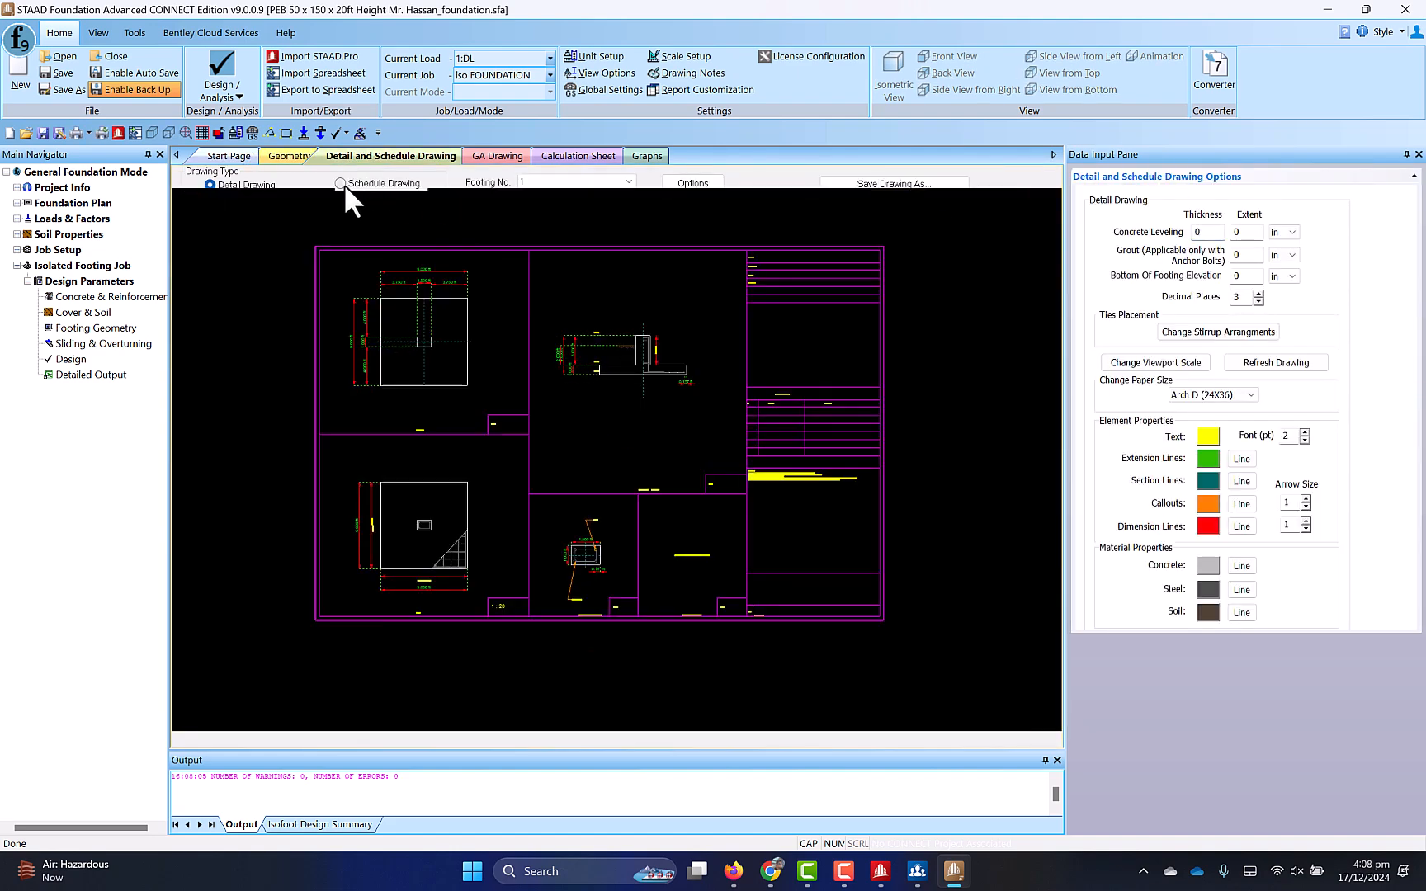
click(397, 182)
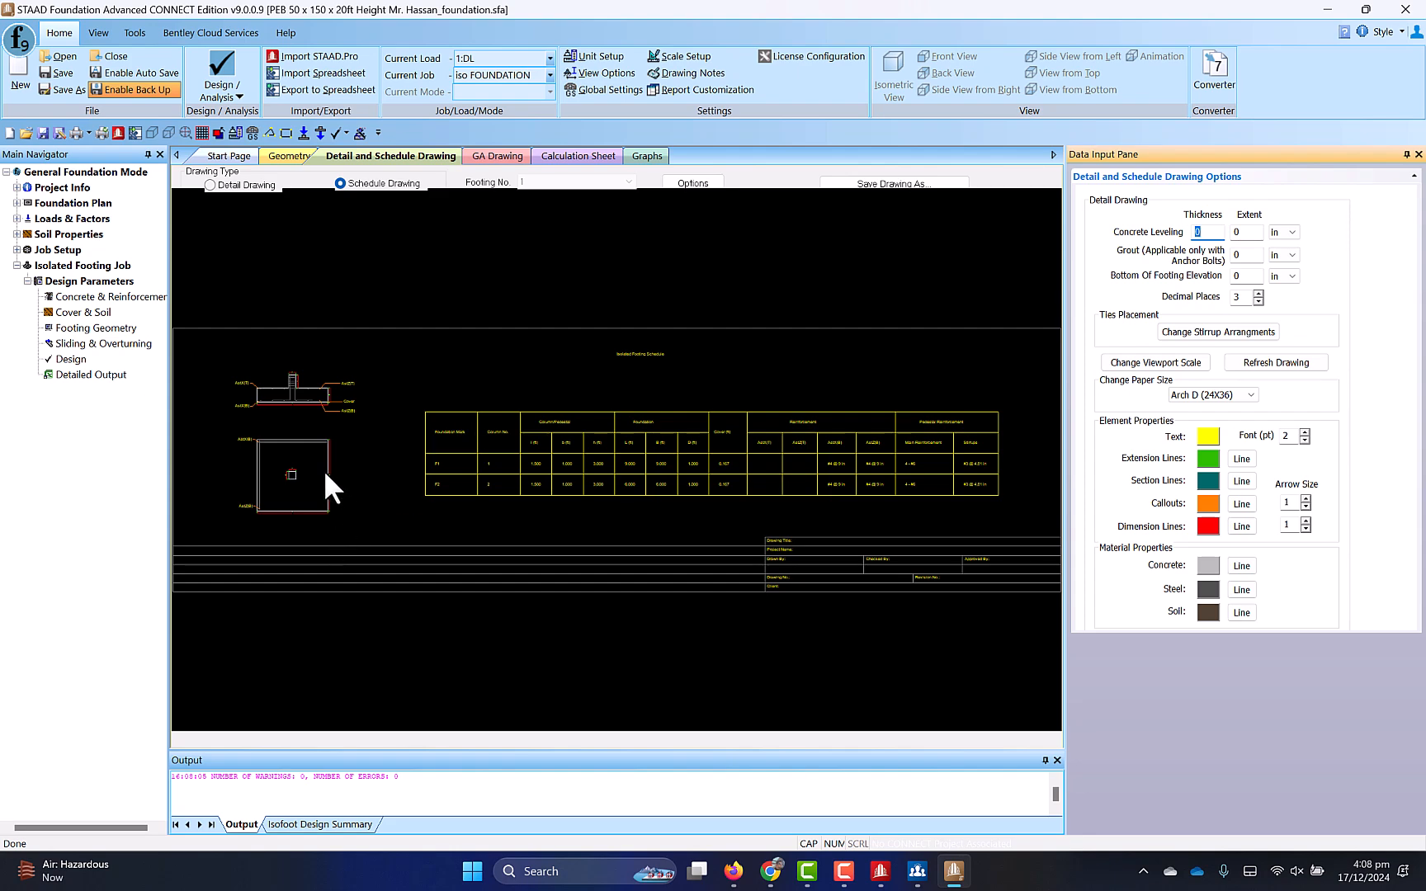
scroll(324, 438, up, 3)
scroll(324, 412, down, 2)
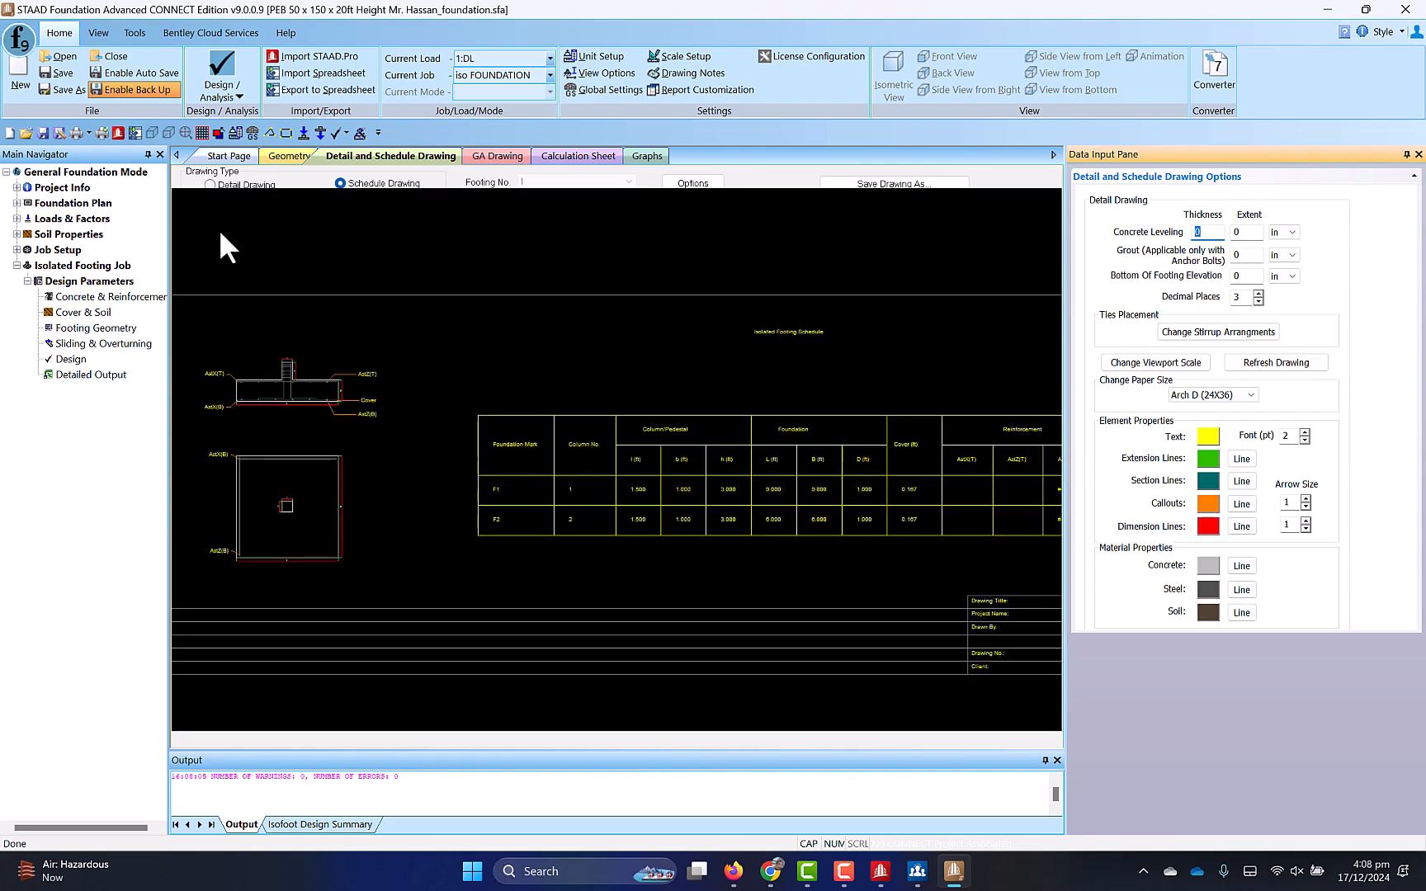
click(210, 185)
scroll(534, 478, down, 3)
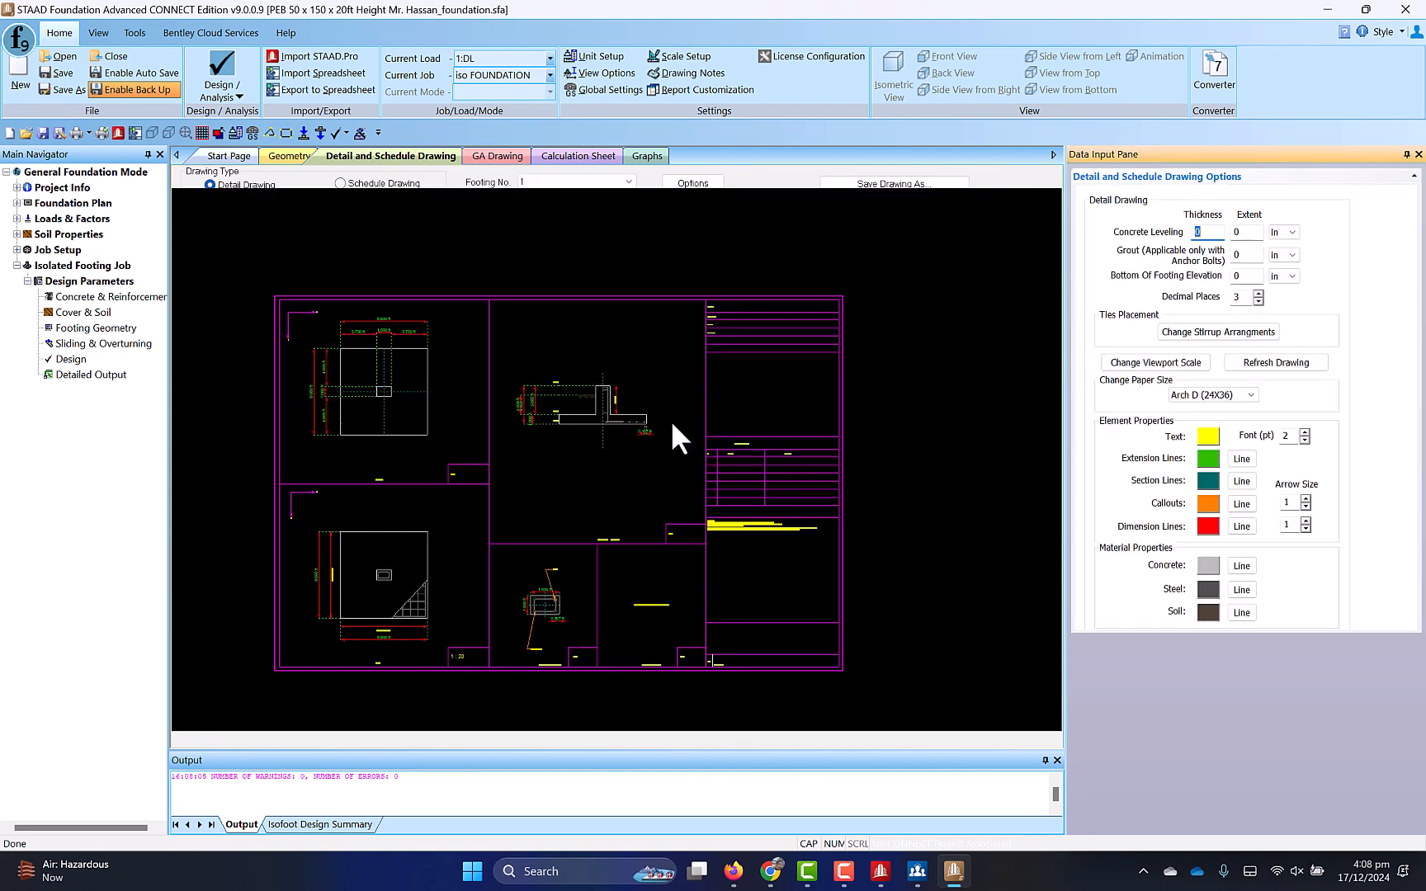
scroll(481, 476, up, 2)
Step: Save the detail drawing of footing 1 to the Desktop as an AutoCAD R2000 DWG file
click(580, 184)
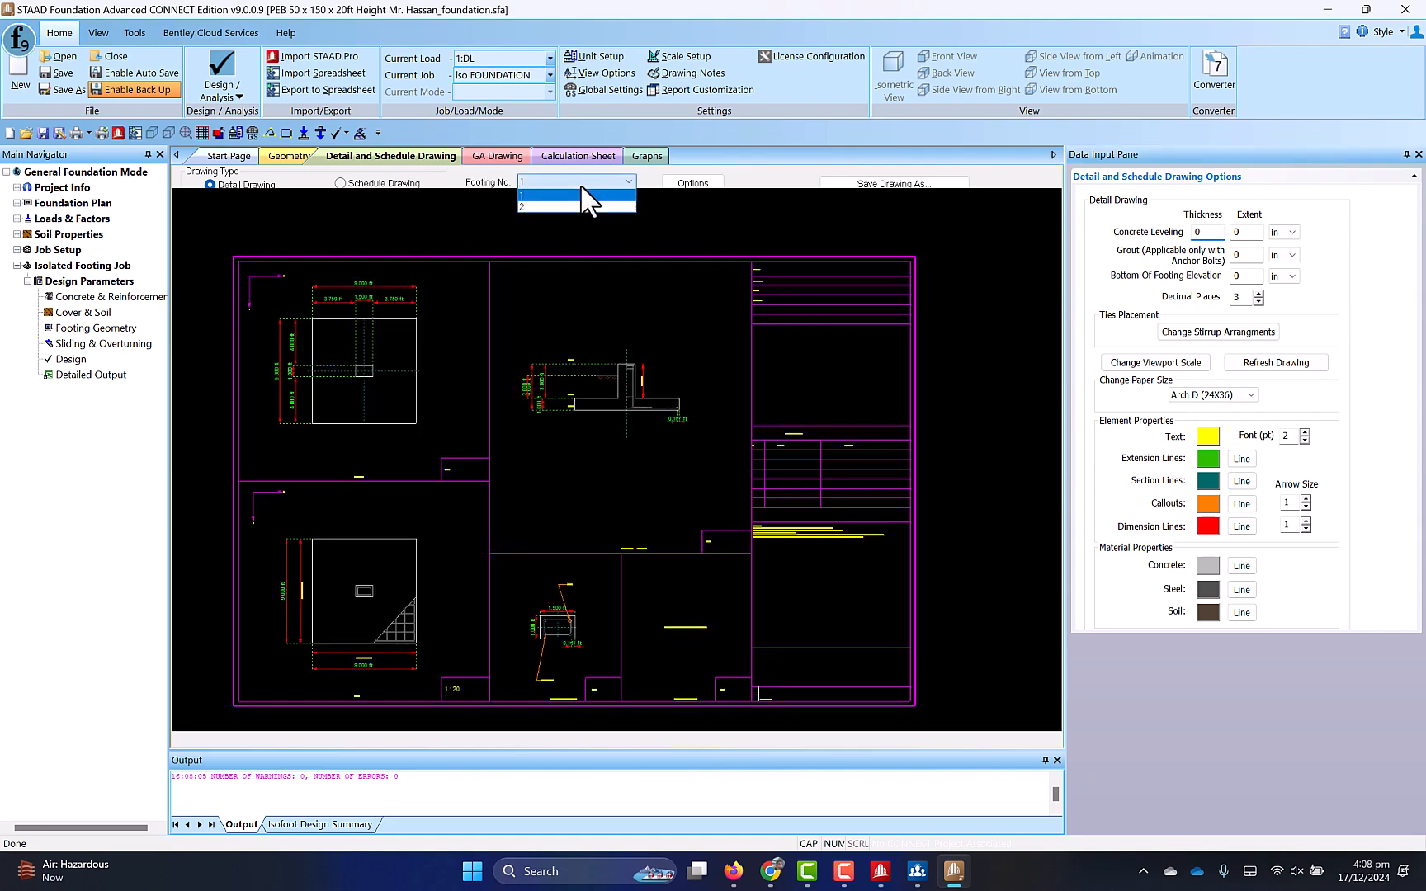
click(561, 196)
click(857, 183)
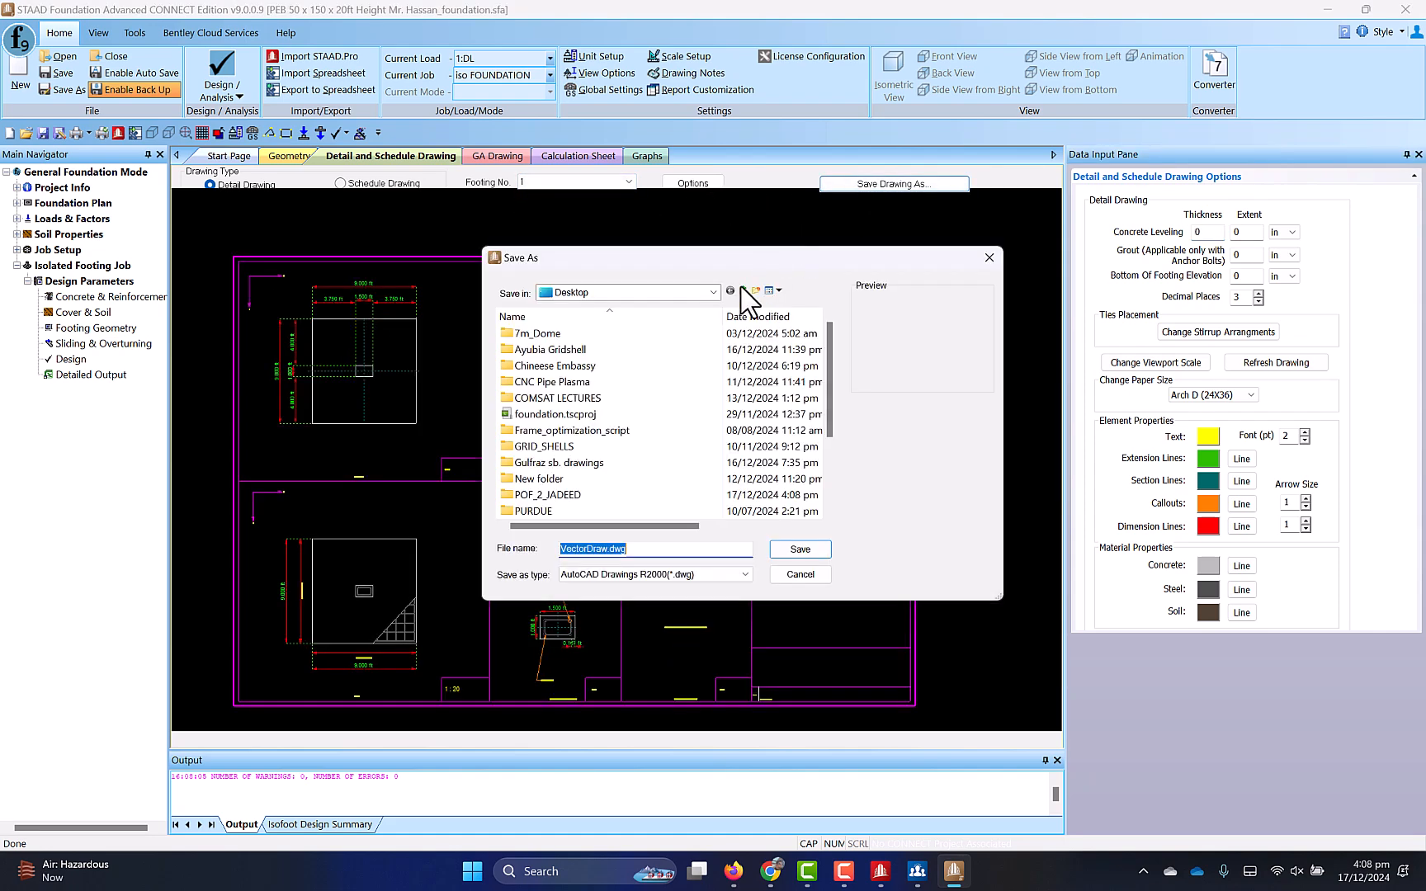
click(798, 548)
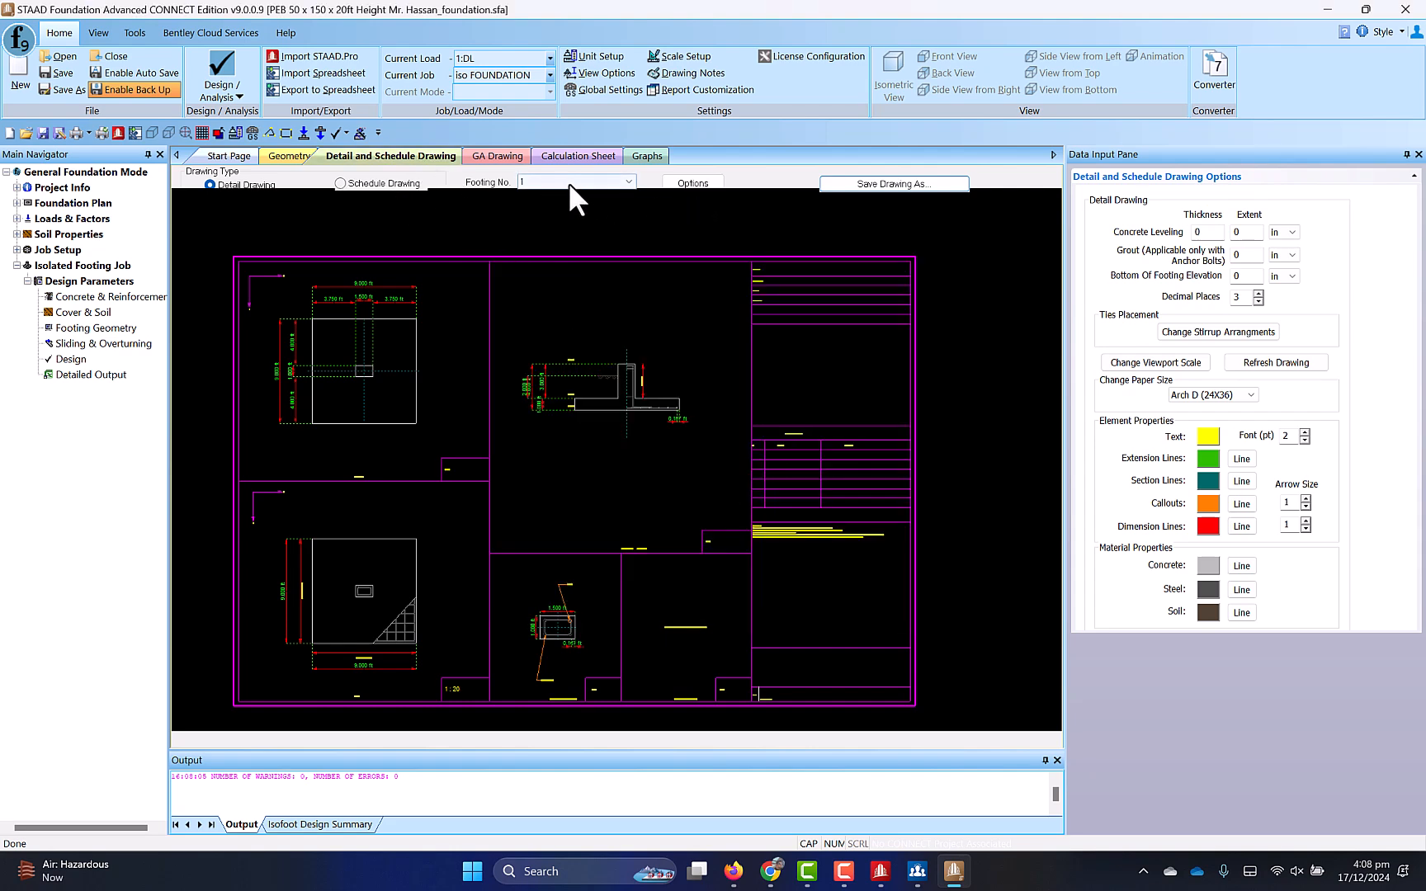
Step: Save the detail drawing of footing 2 to the Desktop as an AutoCAD R2000 DWG named 2
click(570, 183)
click(555, 208)
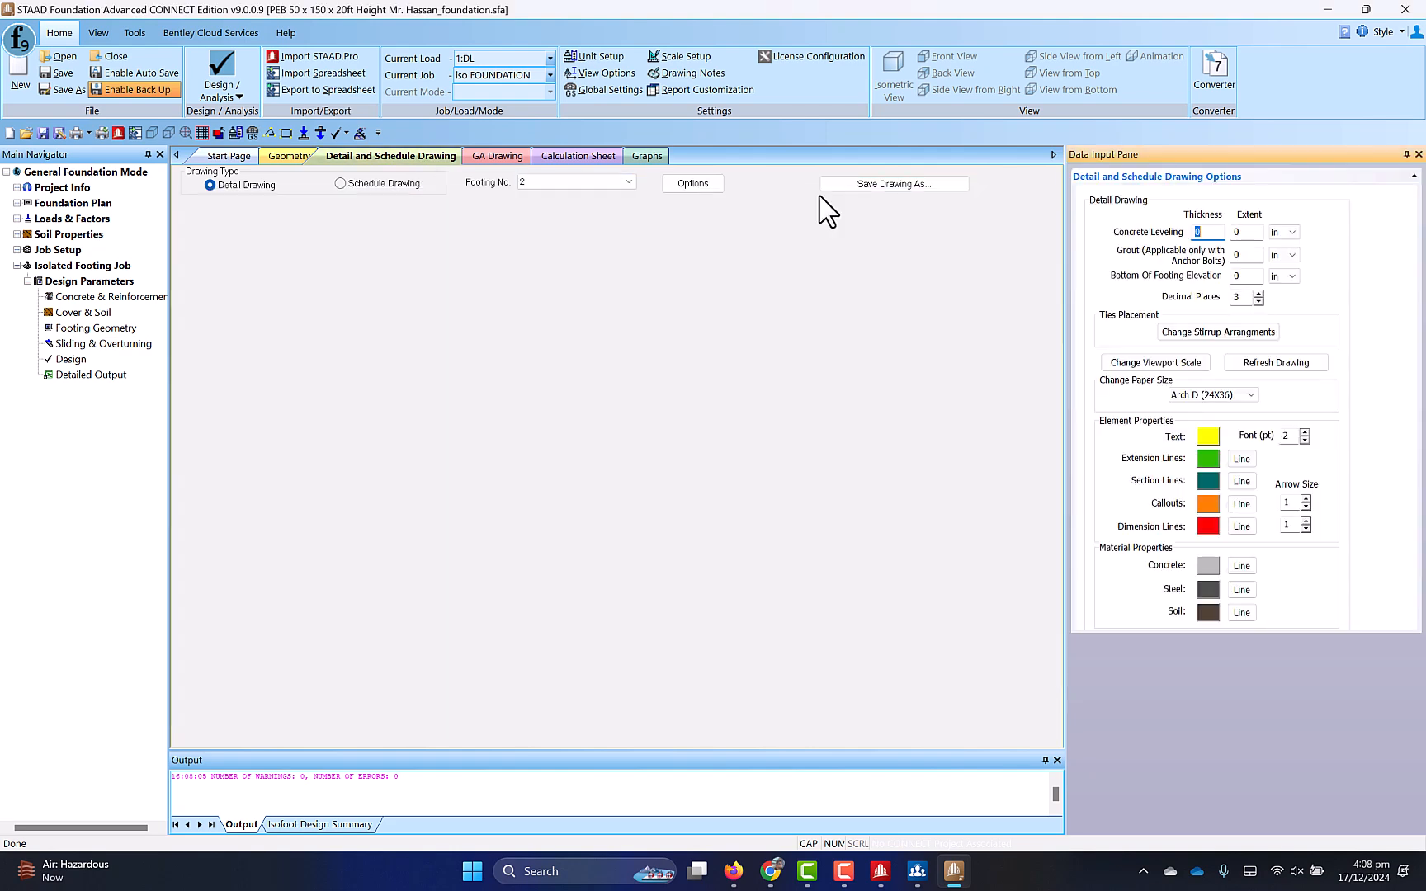
click(879, 187)
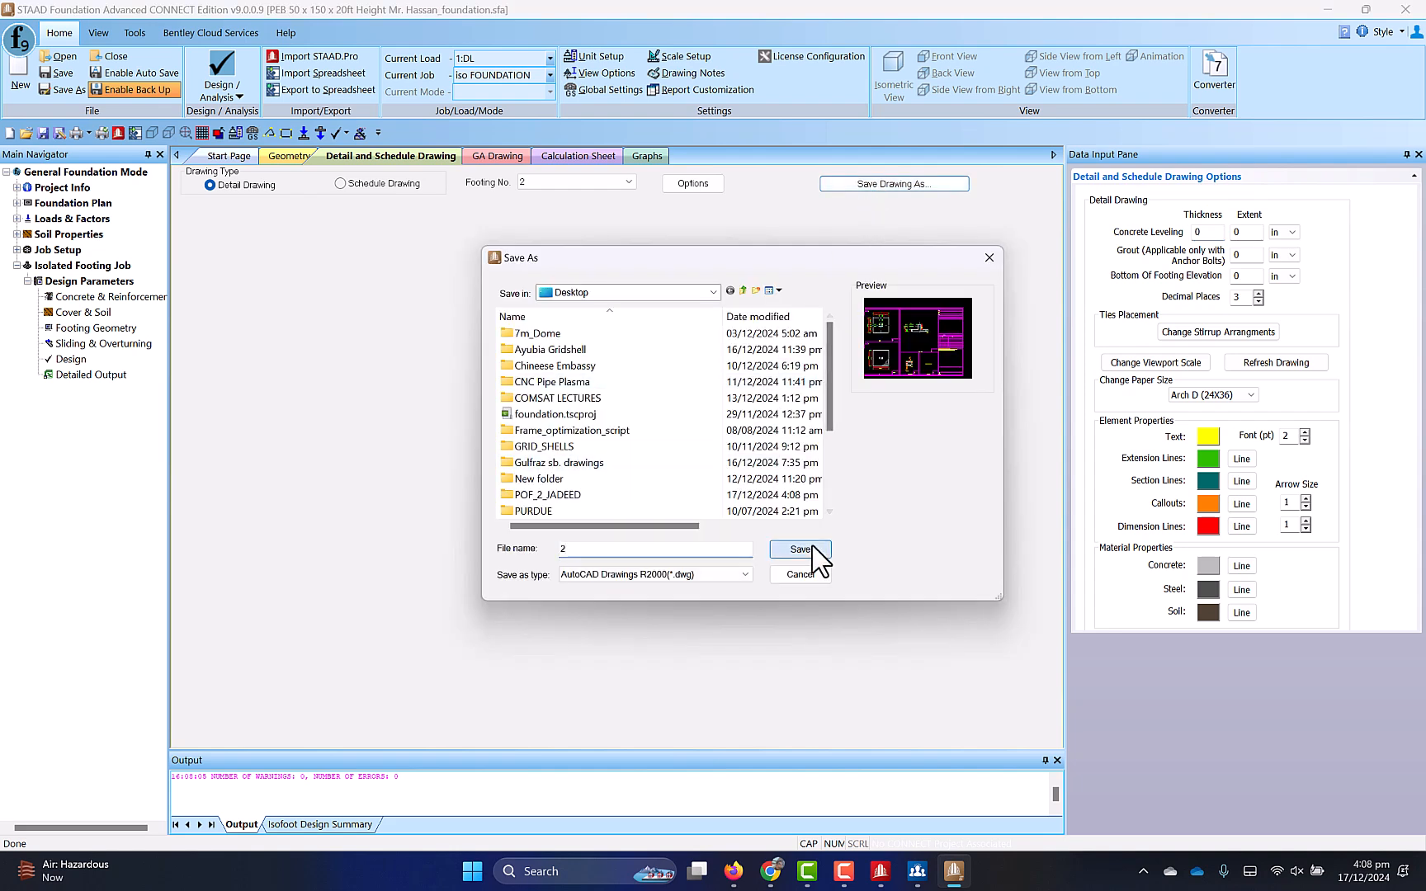
click(800, 549)
Step: Save the general arrangement drawing of the footings to the Desktop as an AutoCAD R2000 DWG named GA
click(495, 156)
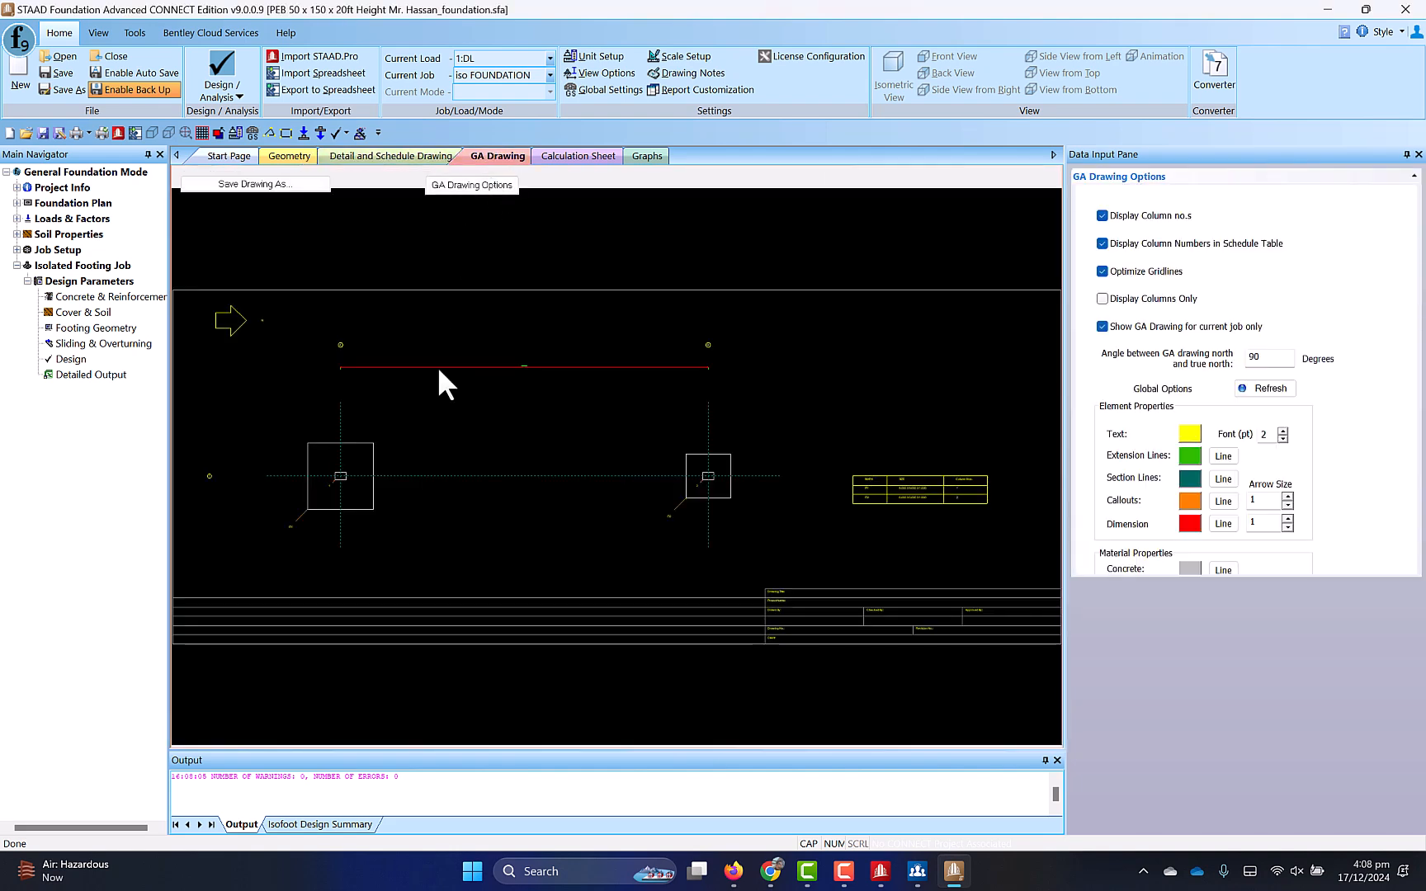
click(255, 183)
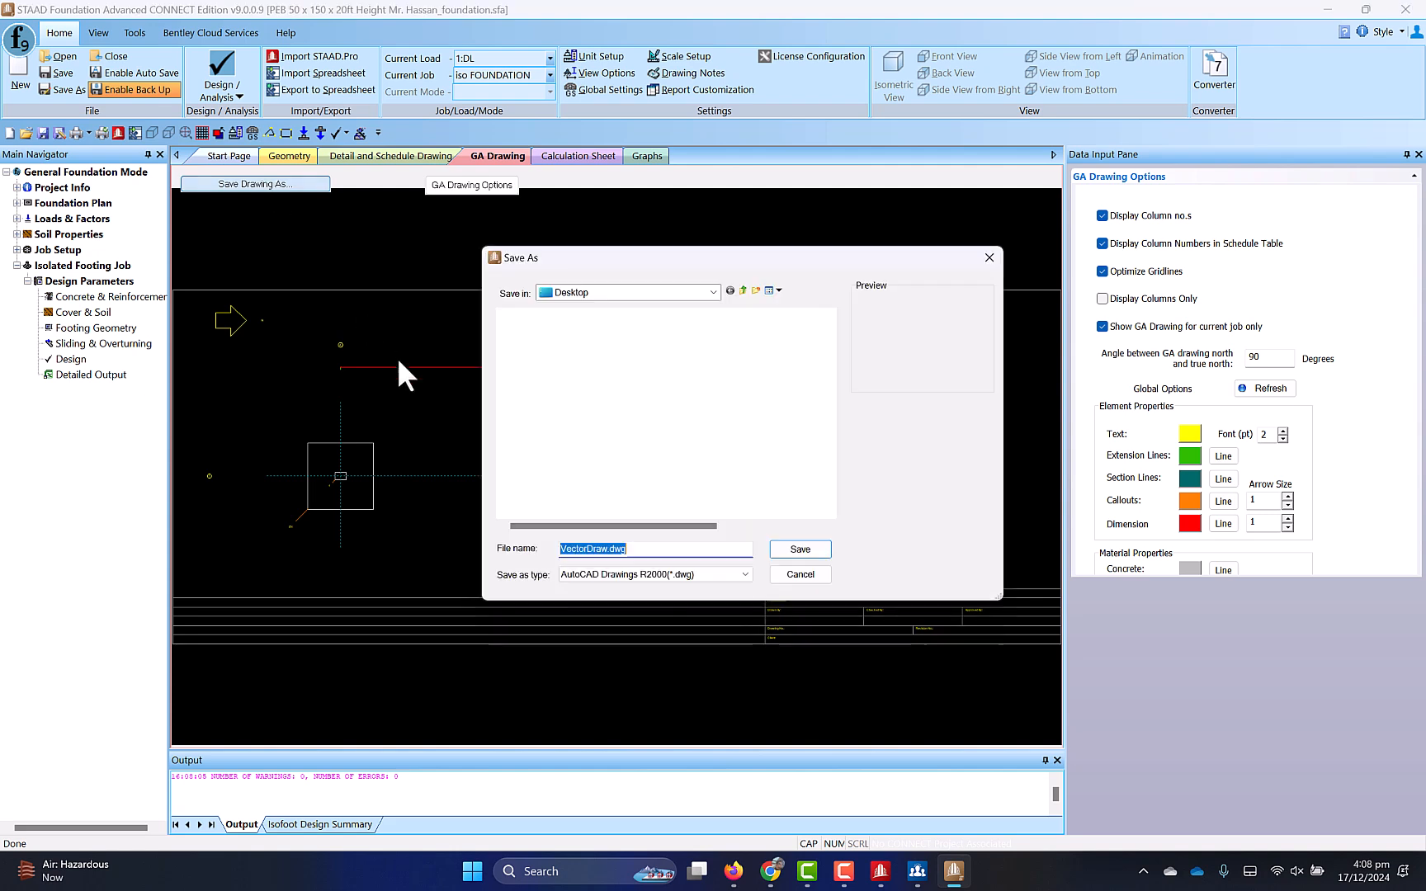
text(GA)
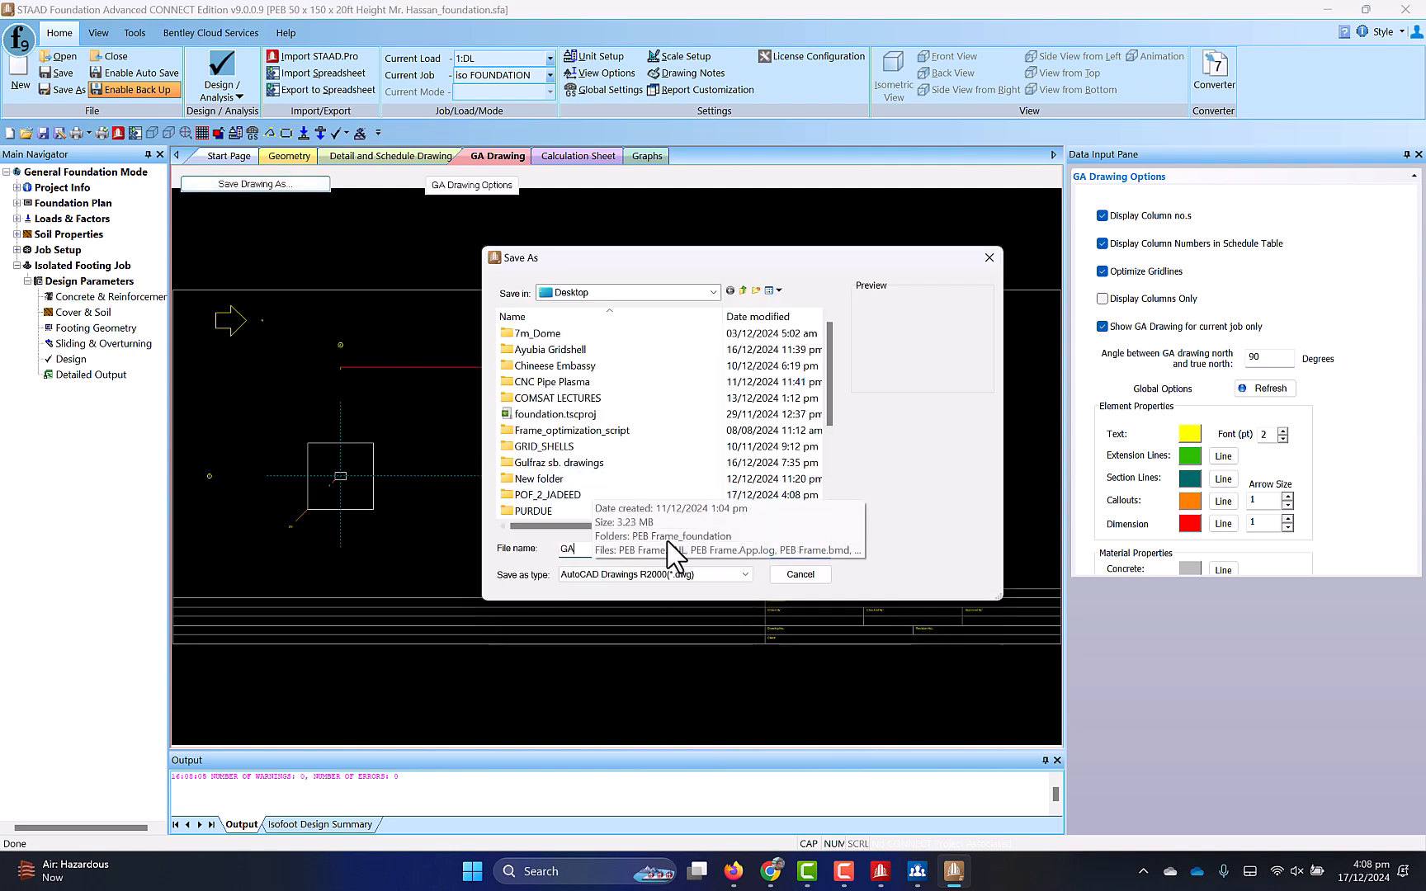
click(803, 549)
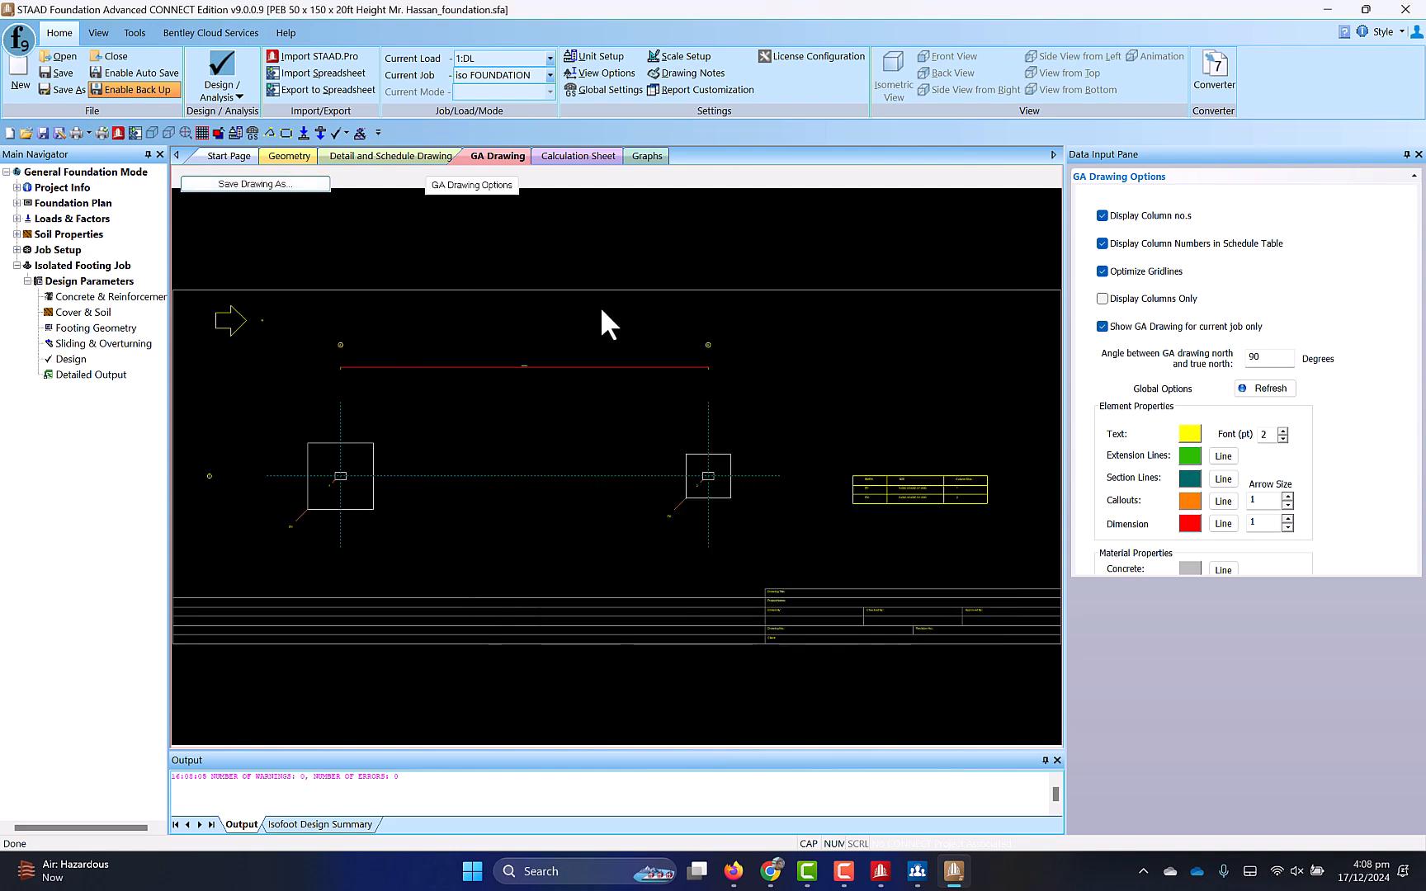
Step: Review the calculation sheet's summary tables, footing 1 elevation and plan, input values, design parameters and load combinations
click(566, 161)
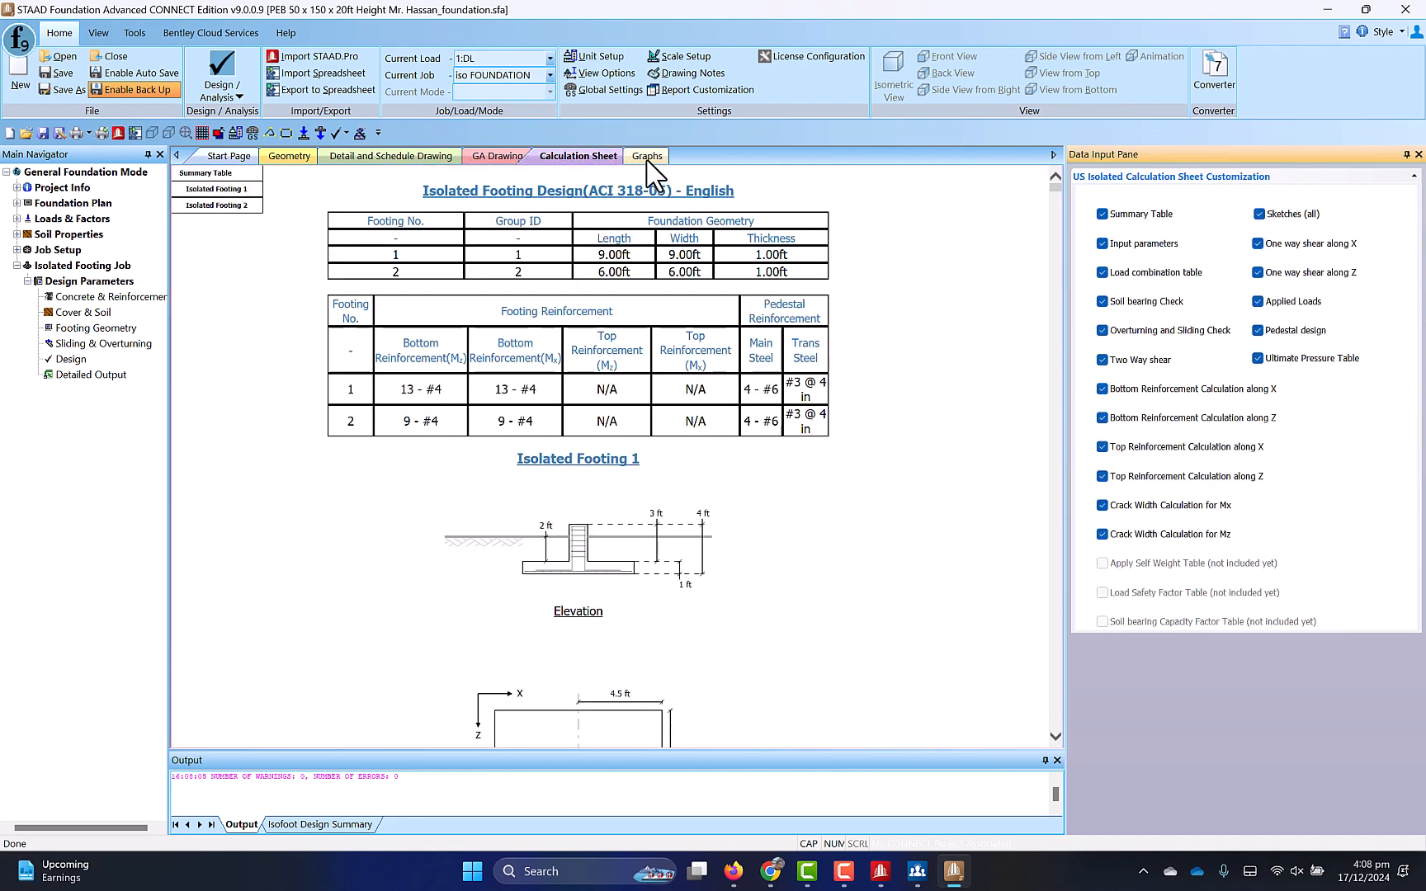
click(648, 158)
click(602, 159)
scroll(636, 452, down, 12)
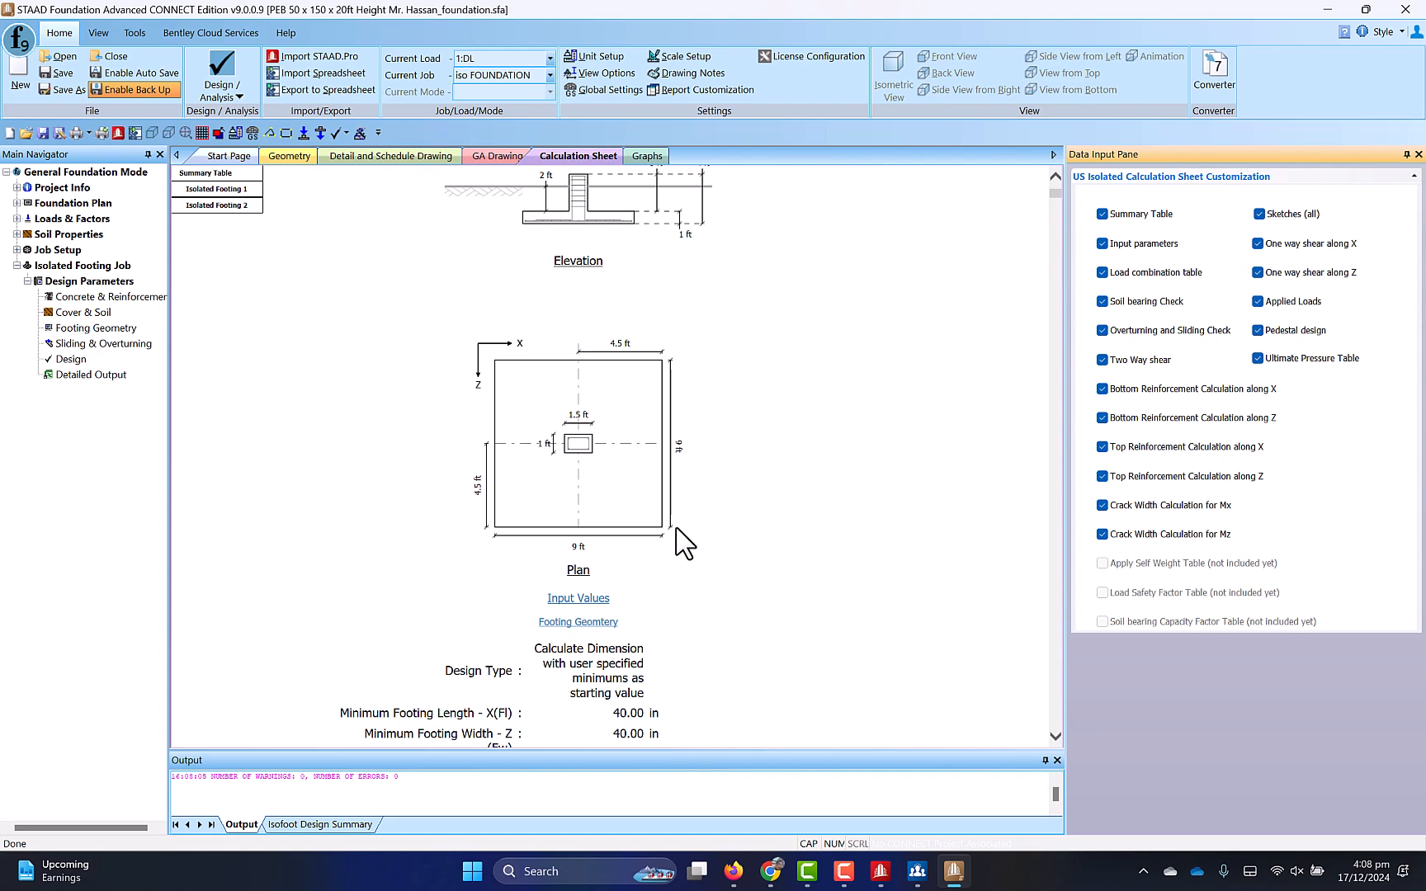
scroll(702, 460, down, 10)
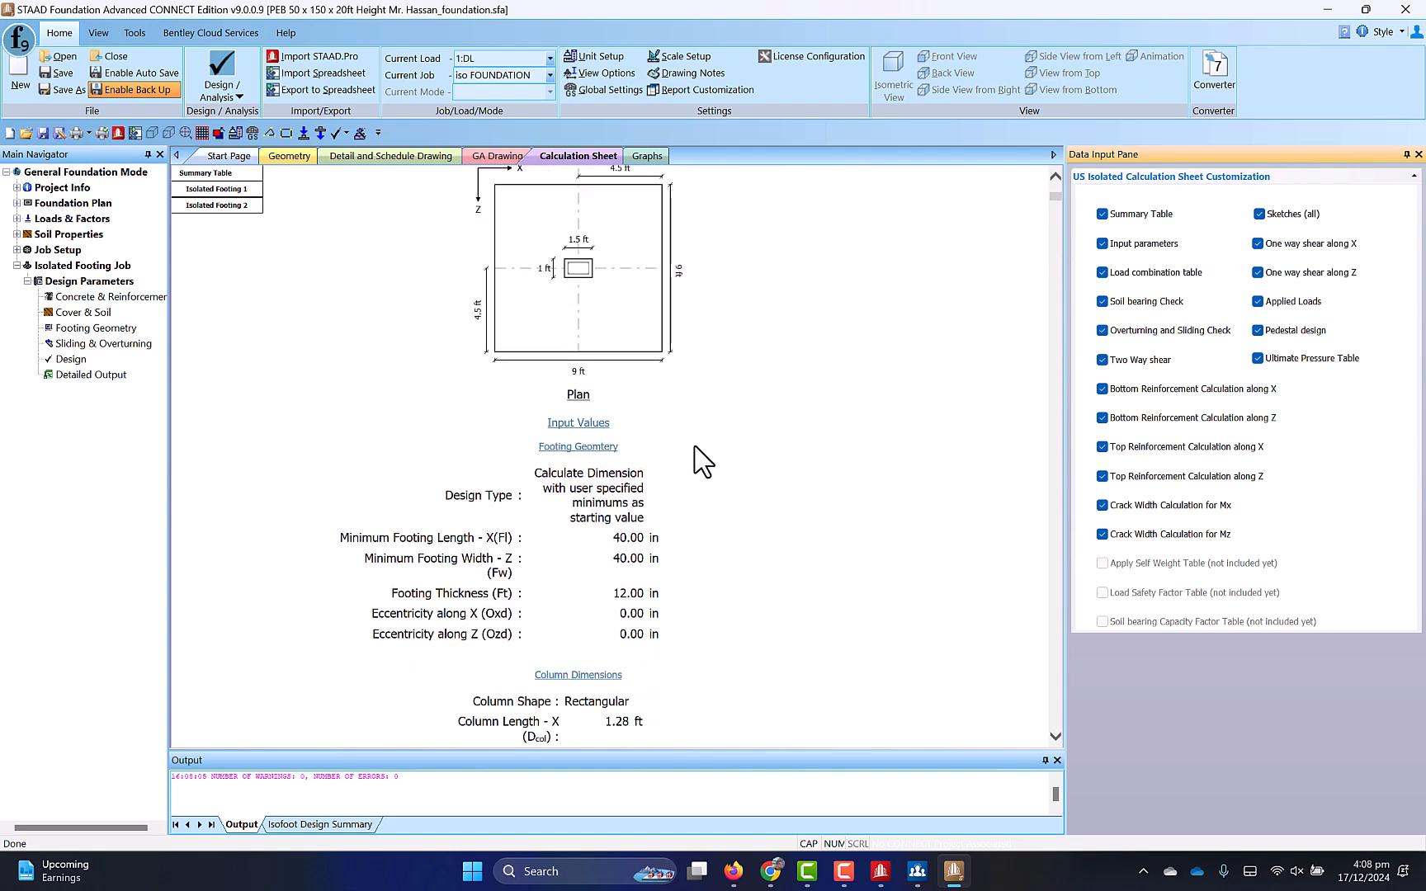
scroll(703, 460, down, 10)
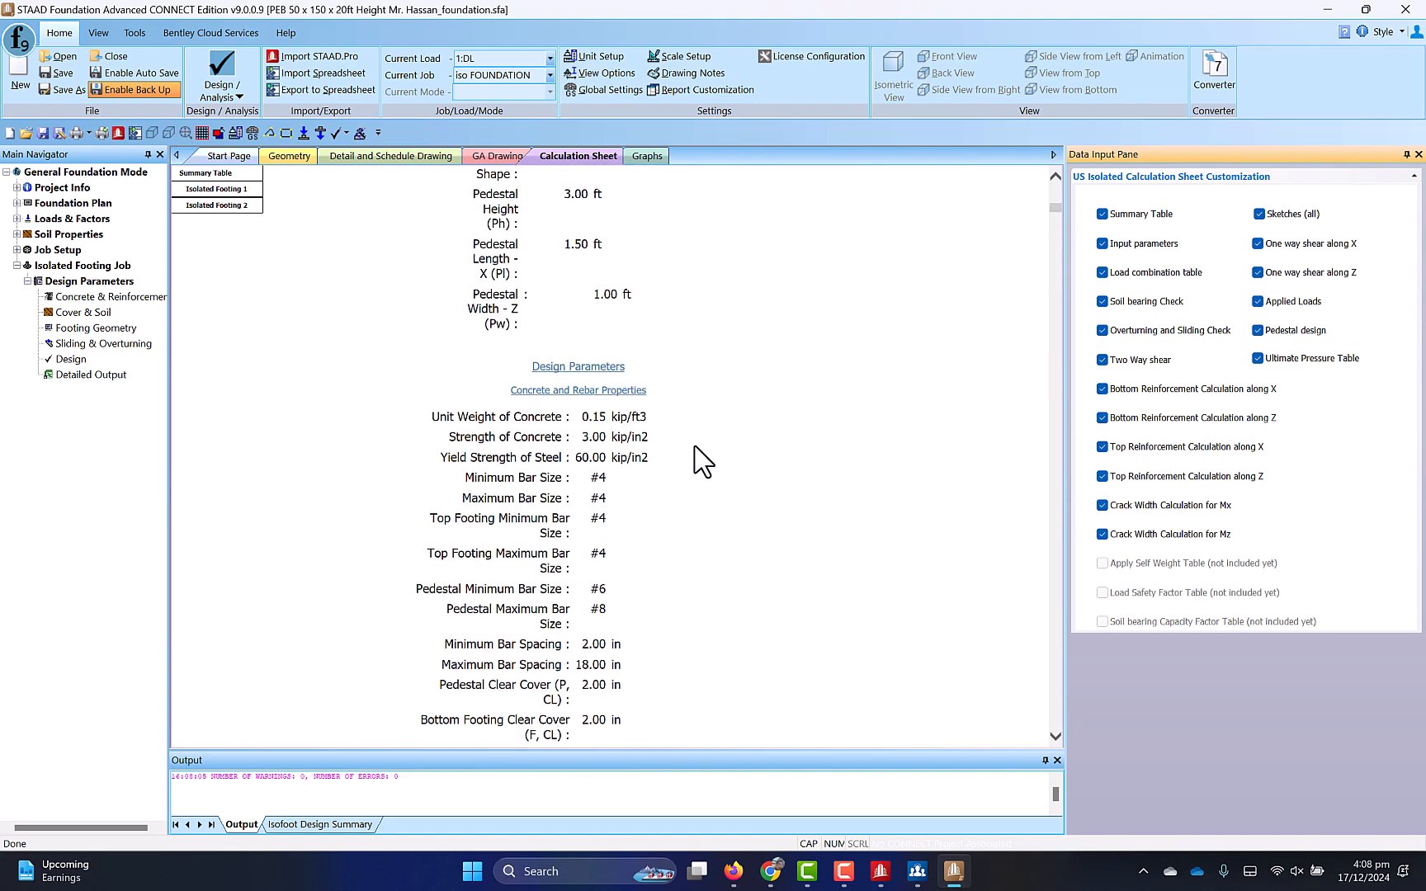
scroll(702, 460, down, 10)
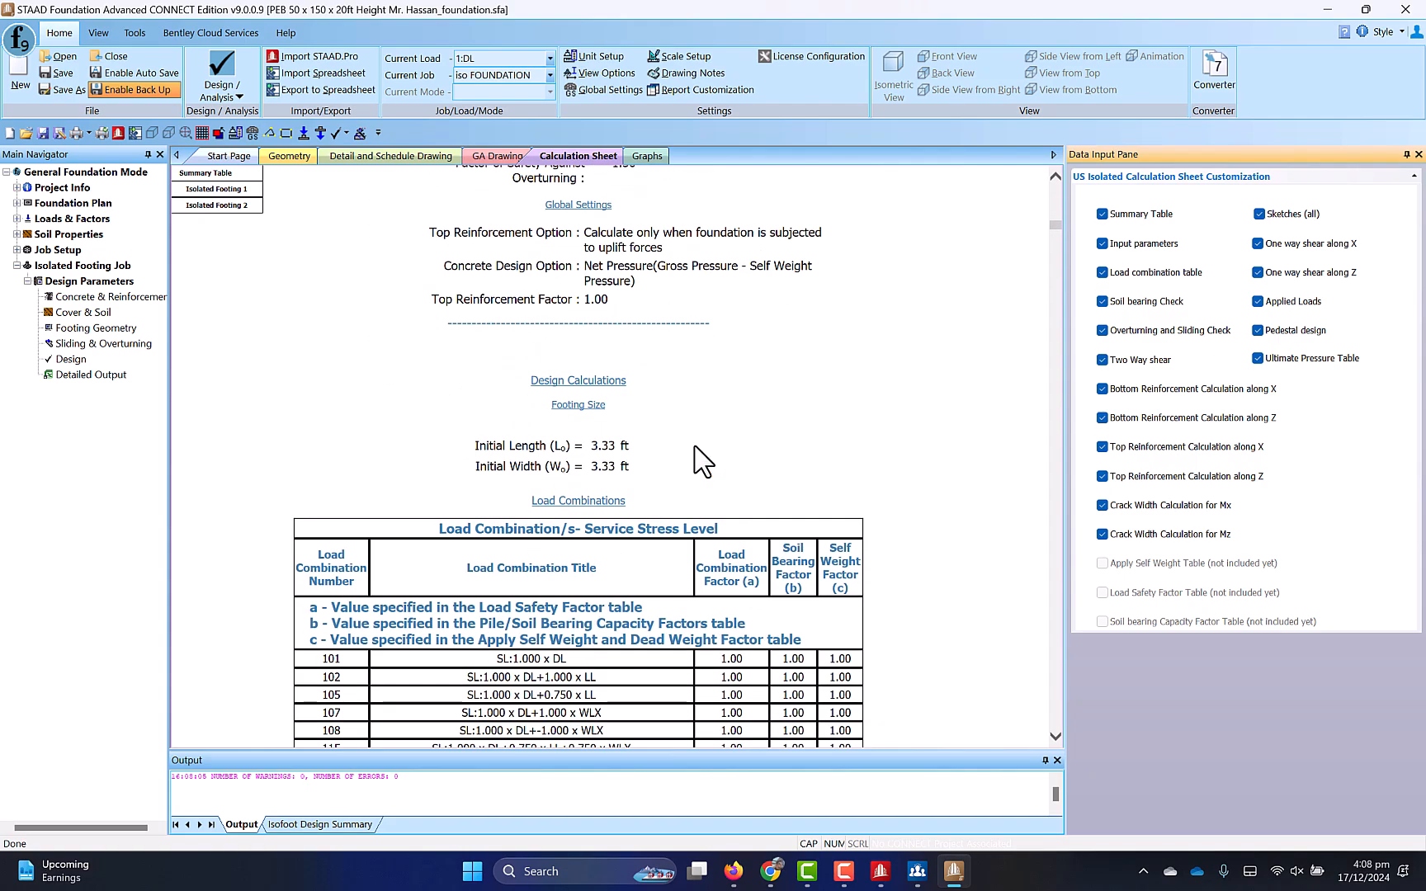
scroll(703, 460, up, 20)
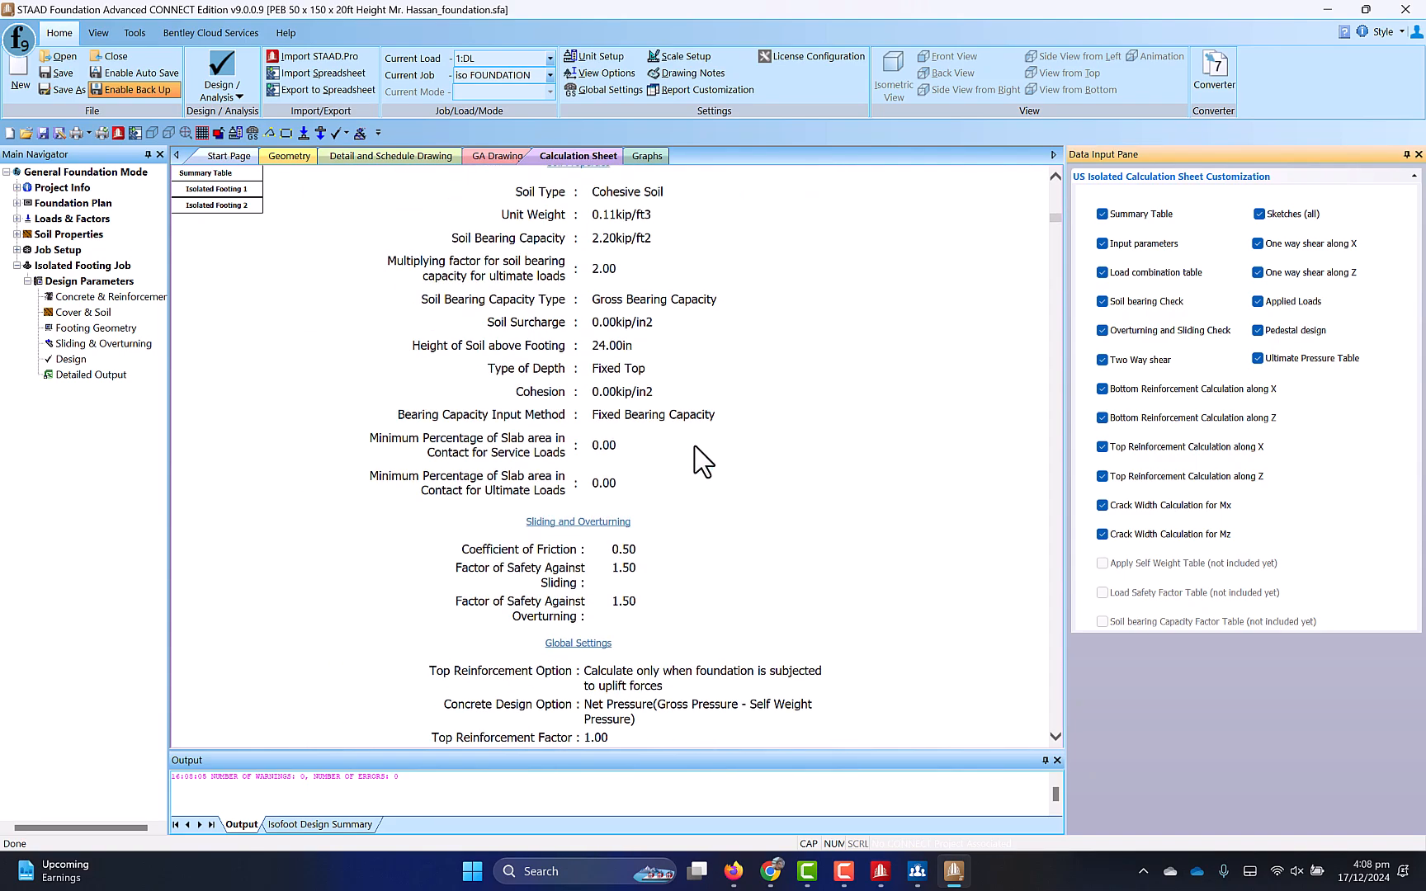
scroll(702, 460, up, 7)
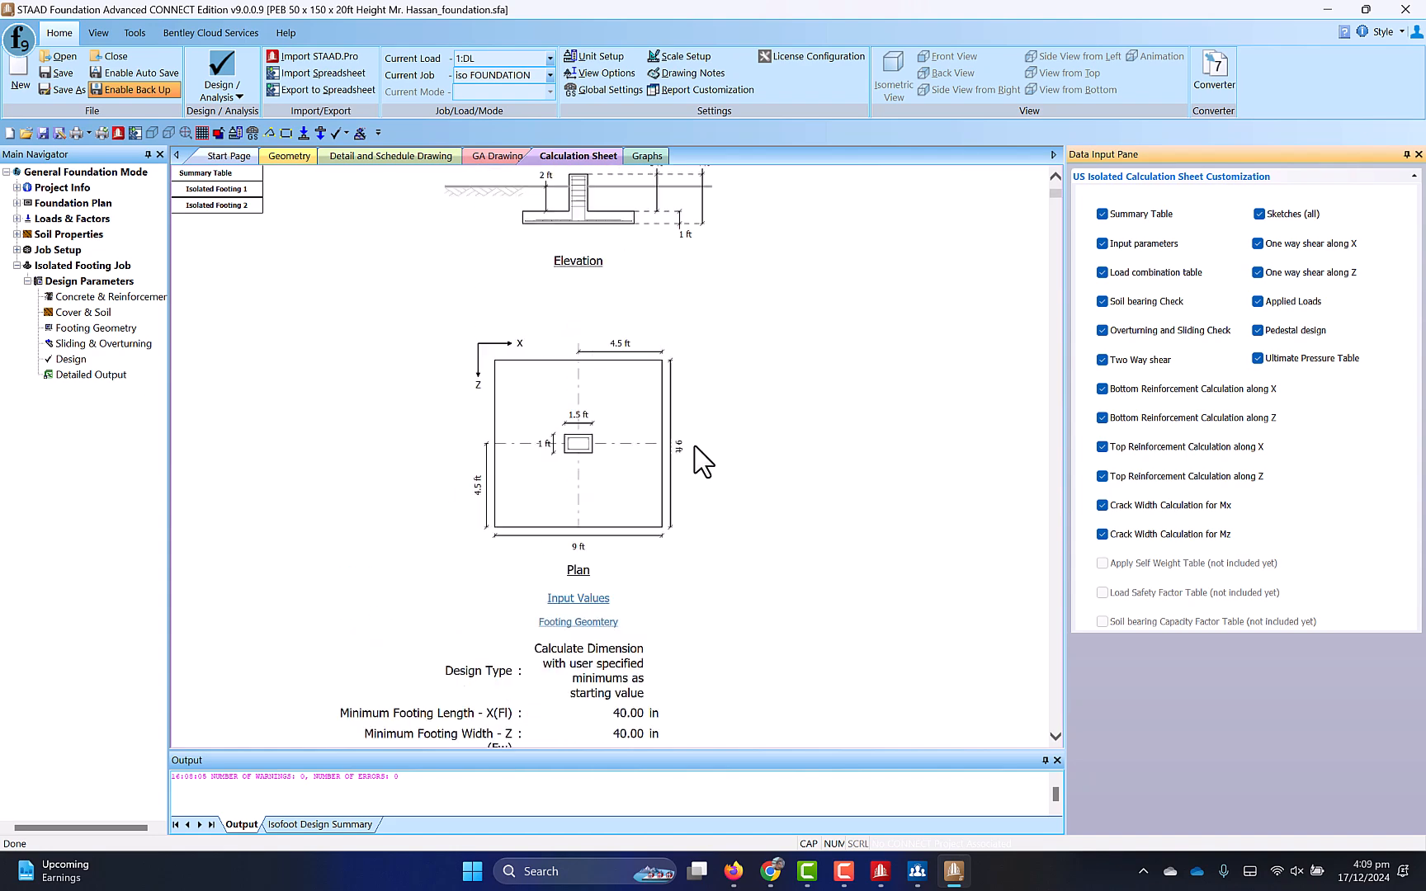
scroll(688, 448, up, 5)
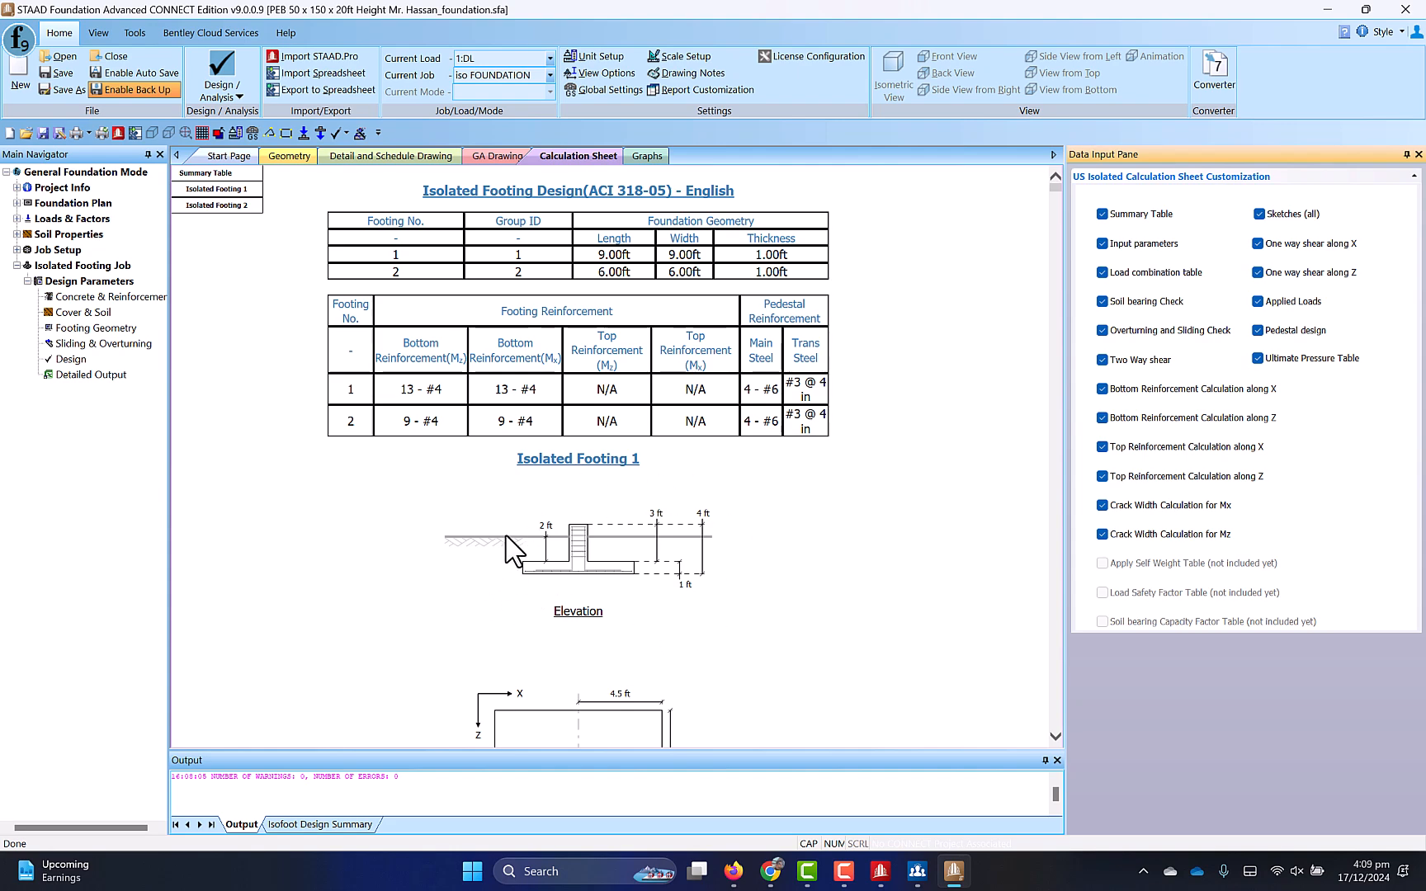
scroll(509, 547, down, 5)
scroll(509, 547, up, 4)
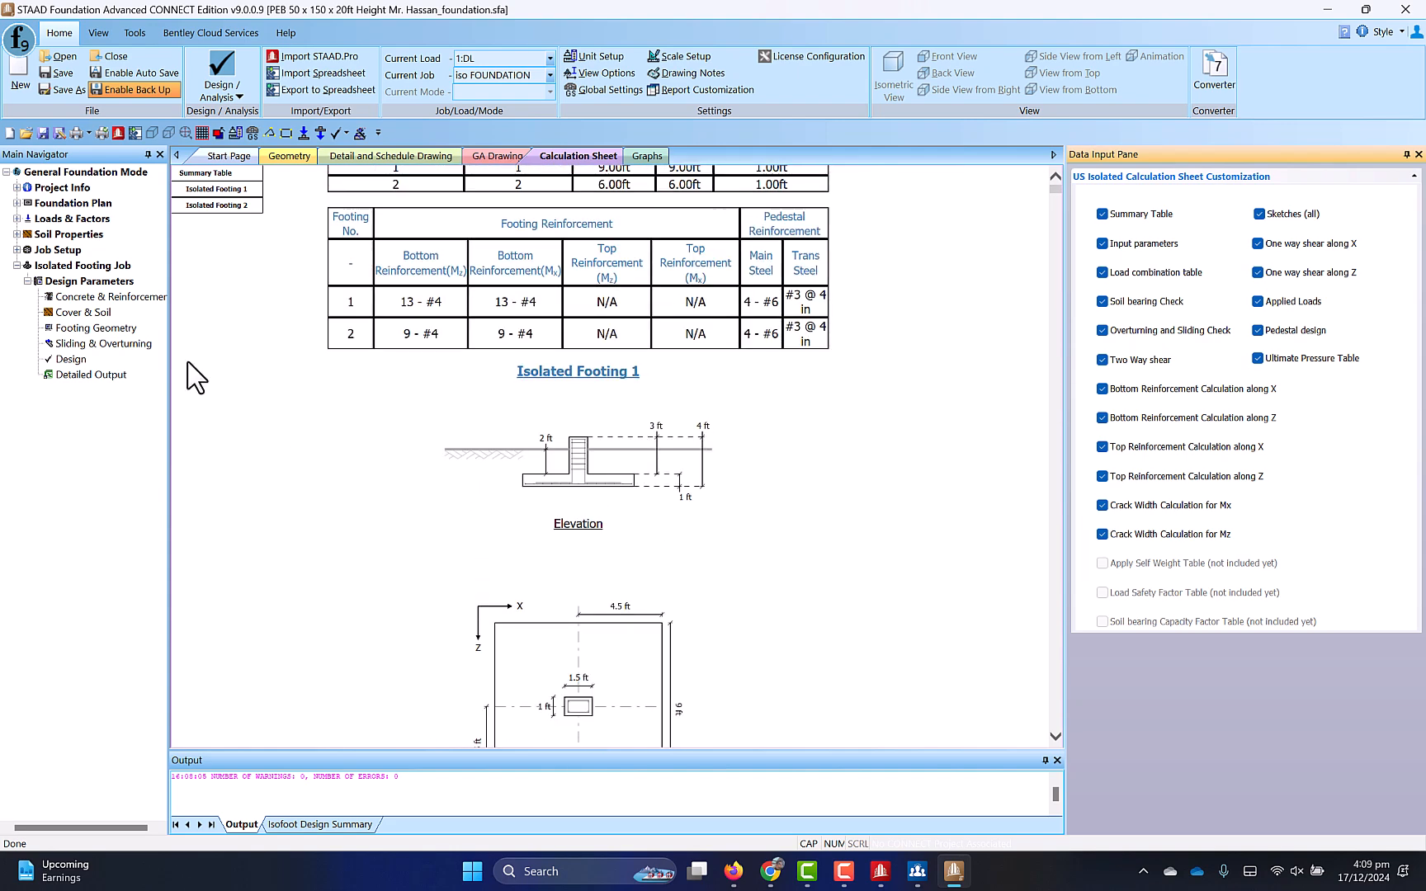
Step: Set the depth of soil above the footing to 4 ft in the cover and soil parameters
click(85, 313)
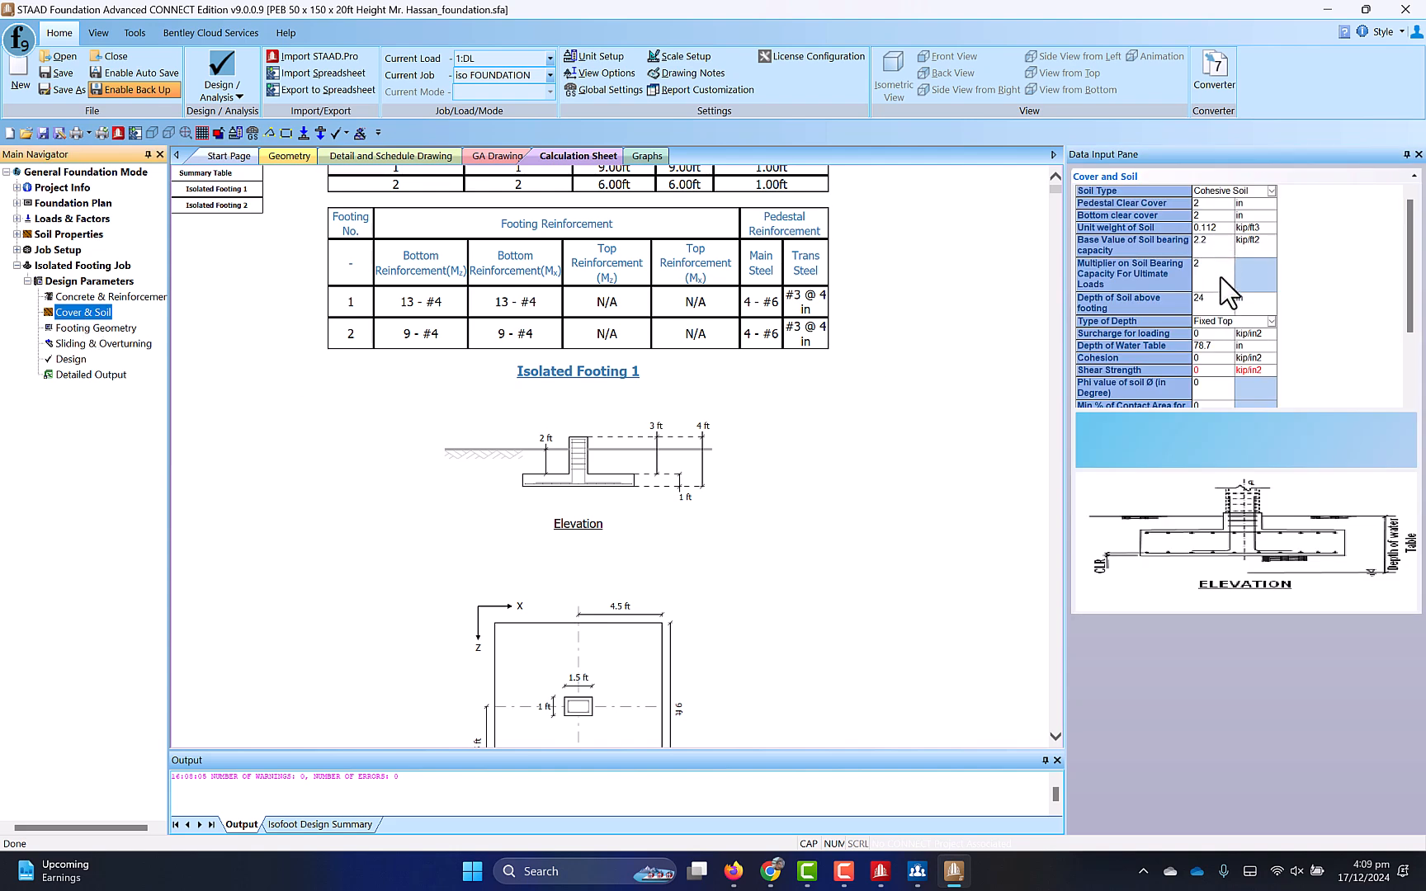
click(1238, 302)
click(1259, 307)
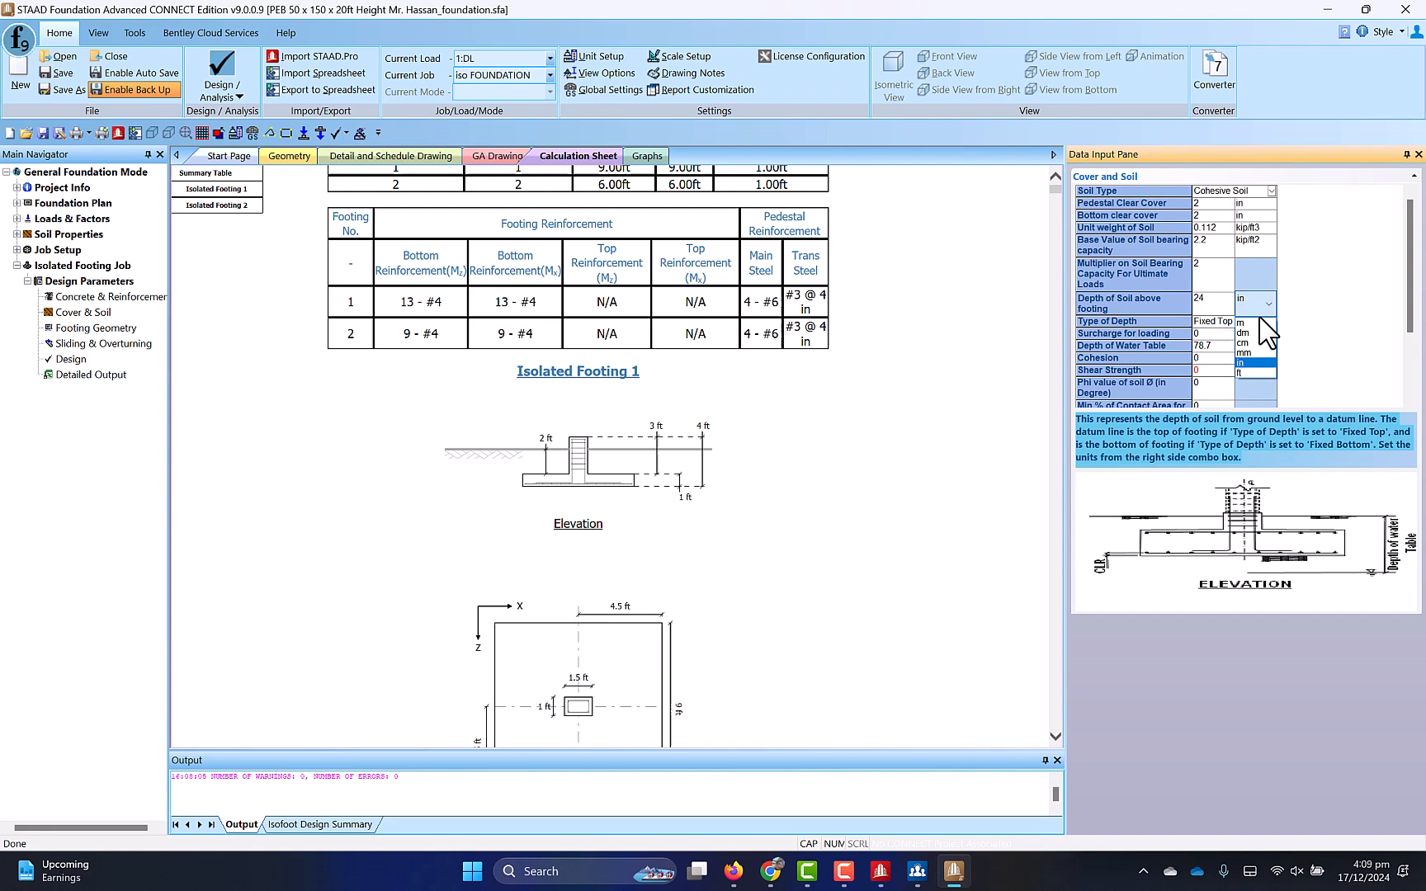
click(1248, 372)
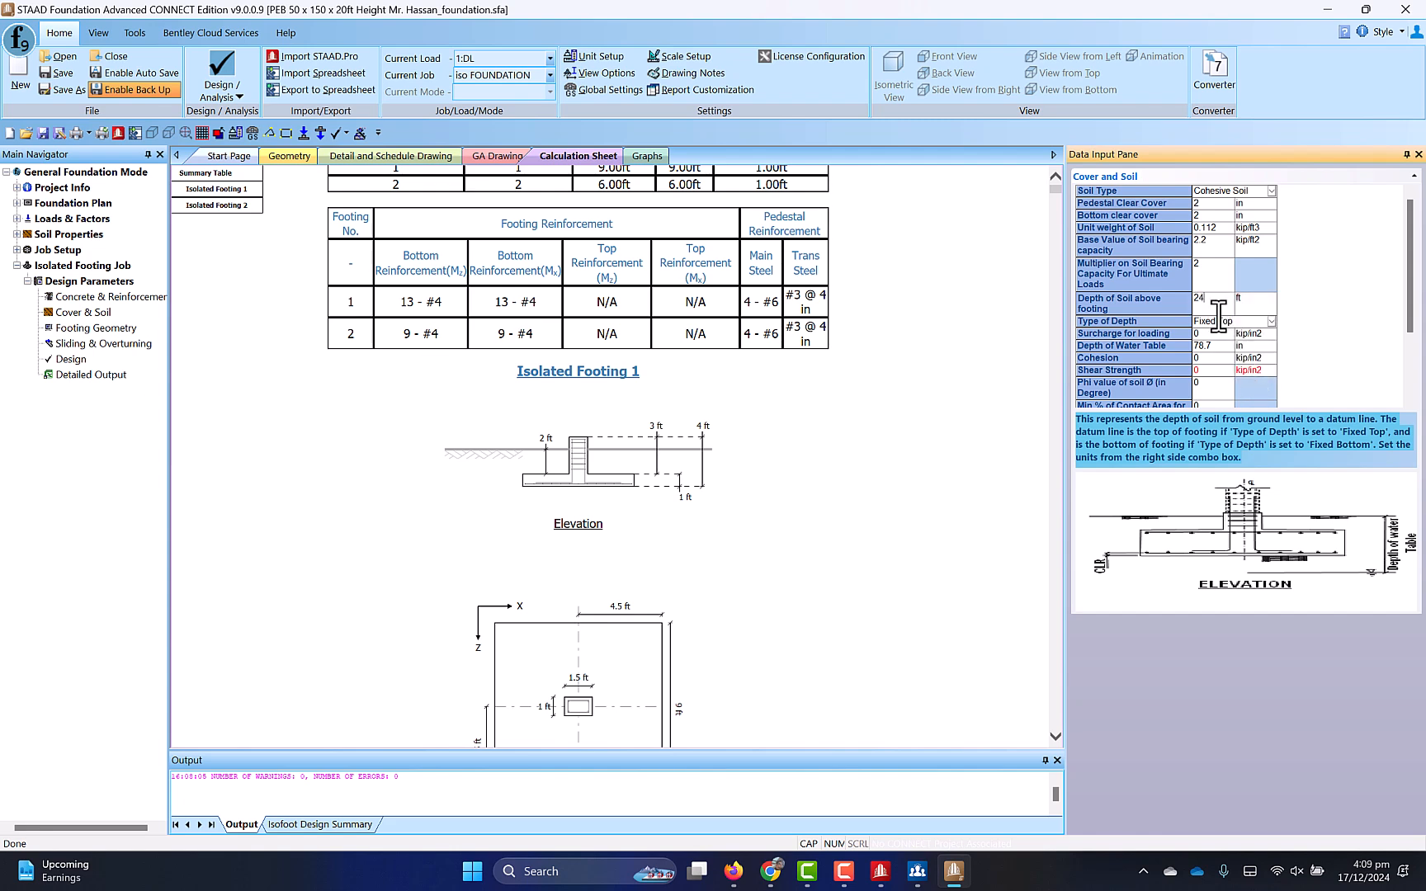
key(BackSpace)
key(BackSpace)
click(1225, 272)
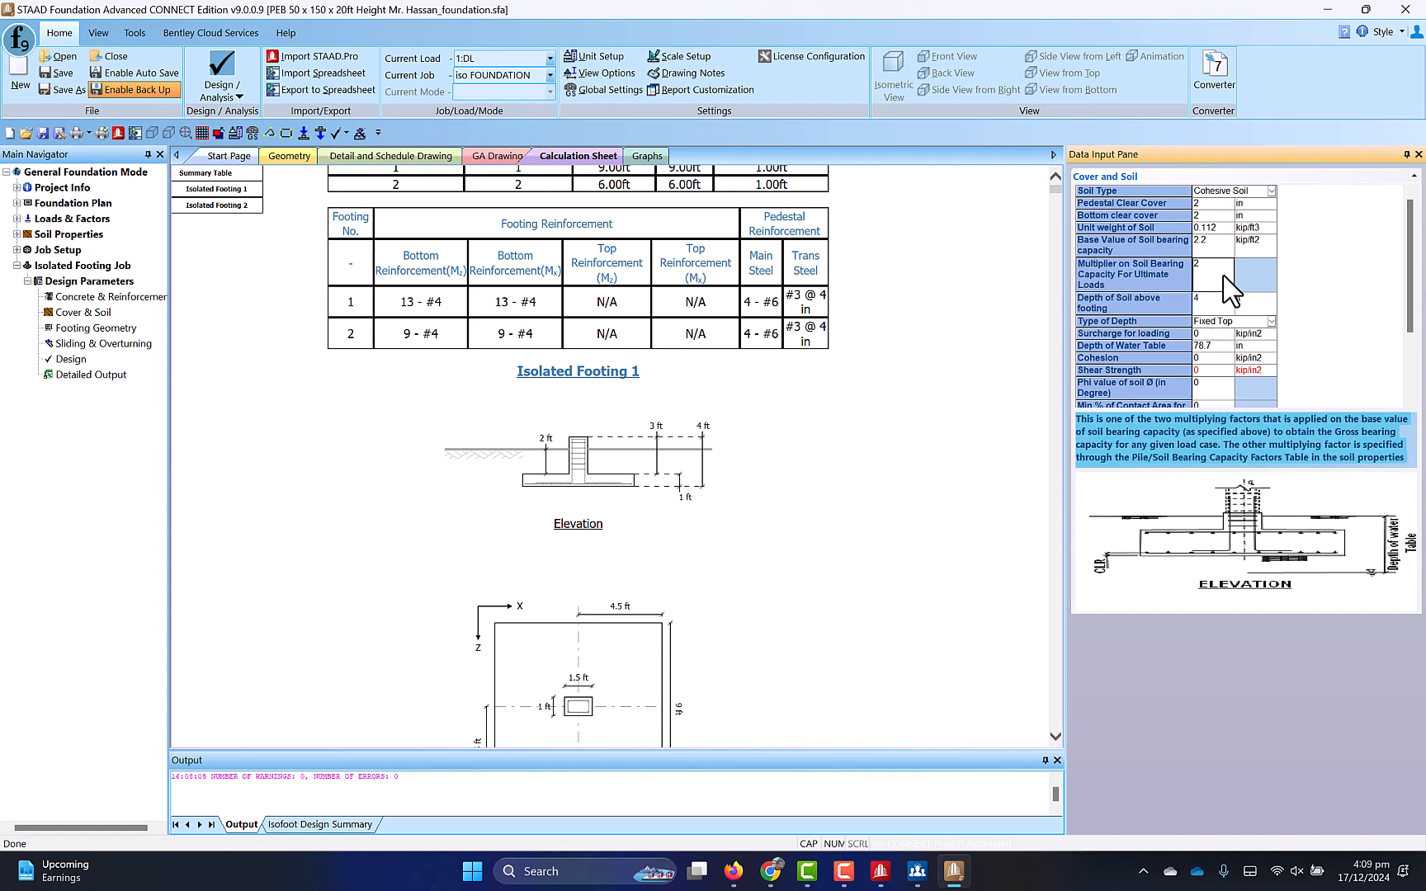
Step: Rerun the footing design, saving the modified data, and check footing 1's plan dimensions and elevation in the calculation sheet
click(66, 361)
click(734, 472)
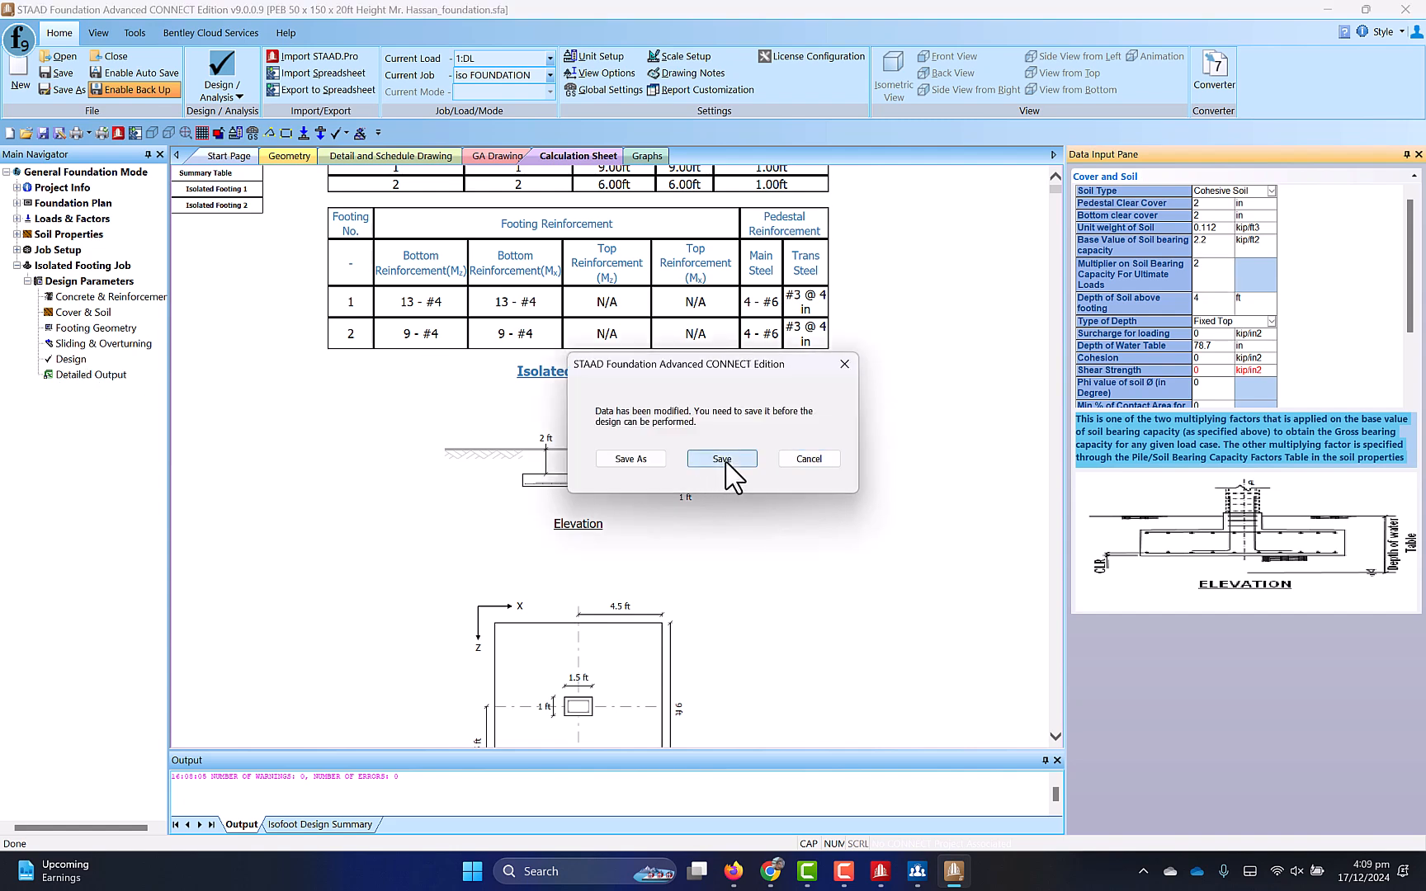
click(723, 460)
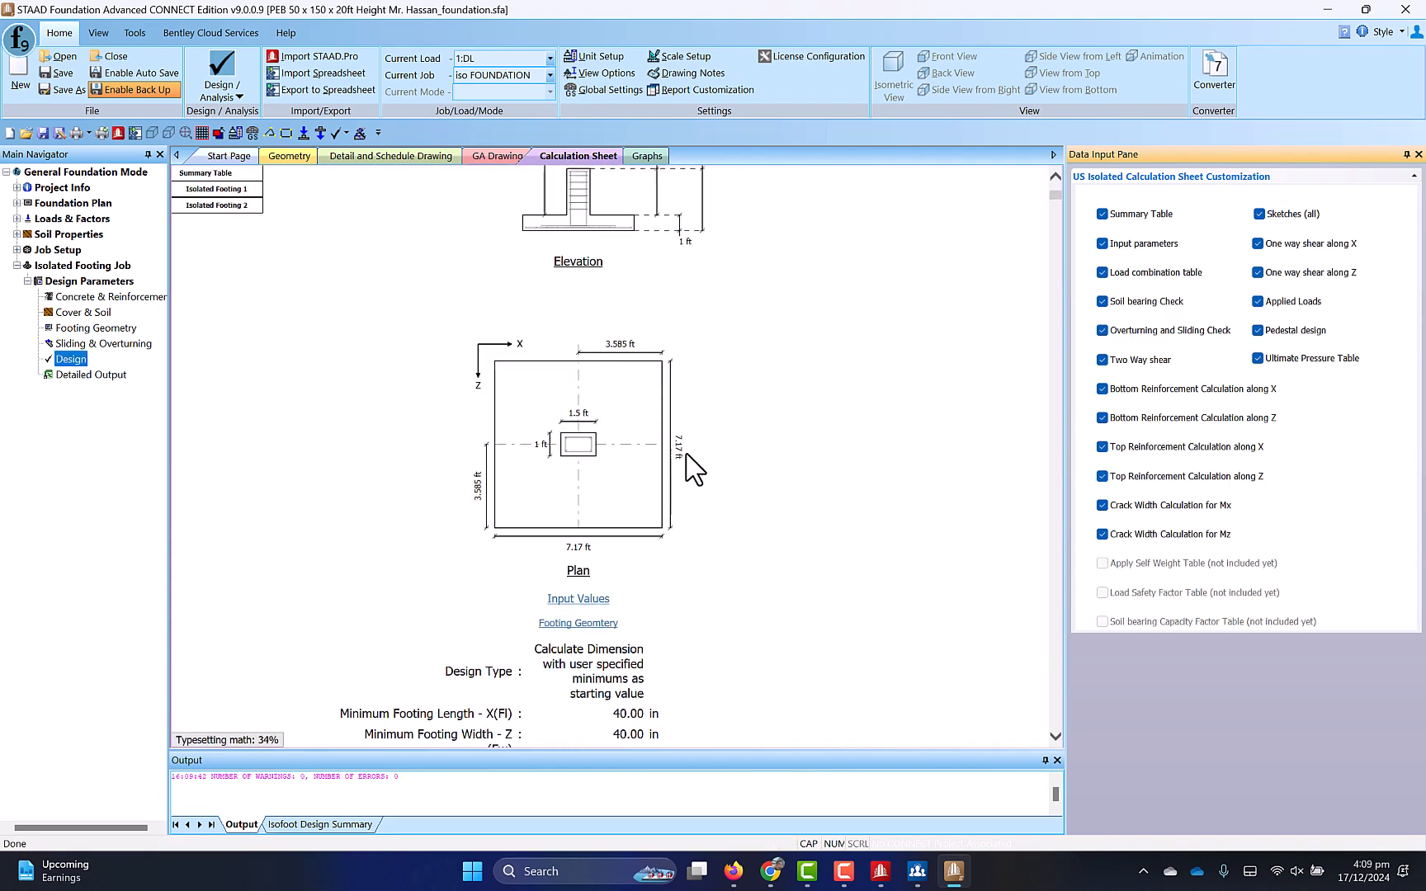
double_click(578, 548)
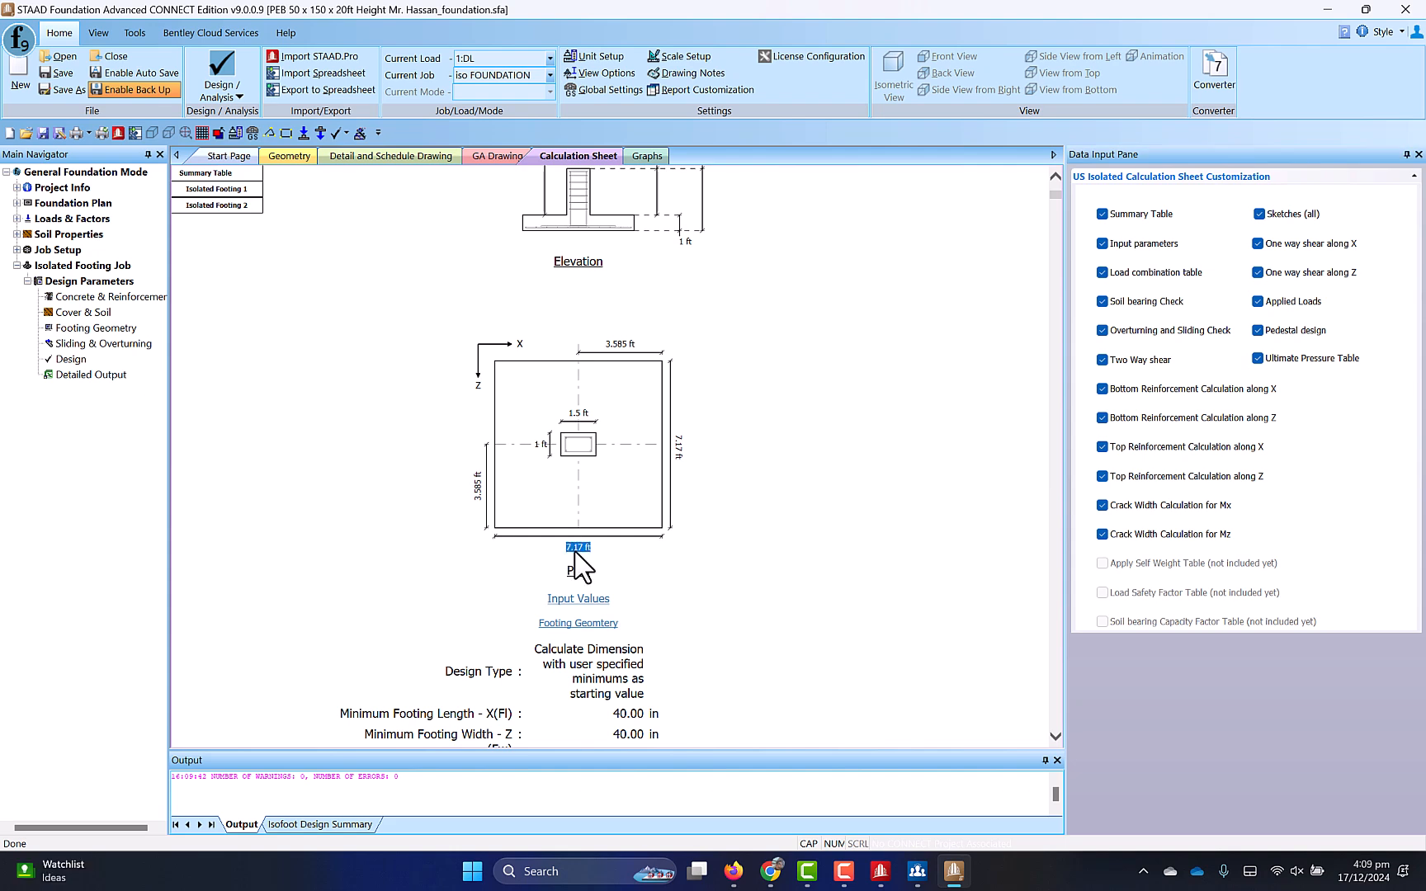
scroll(627, 530, up, 3)
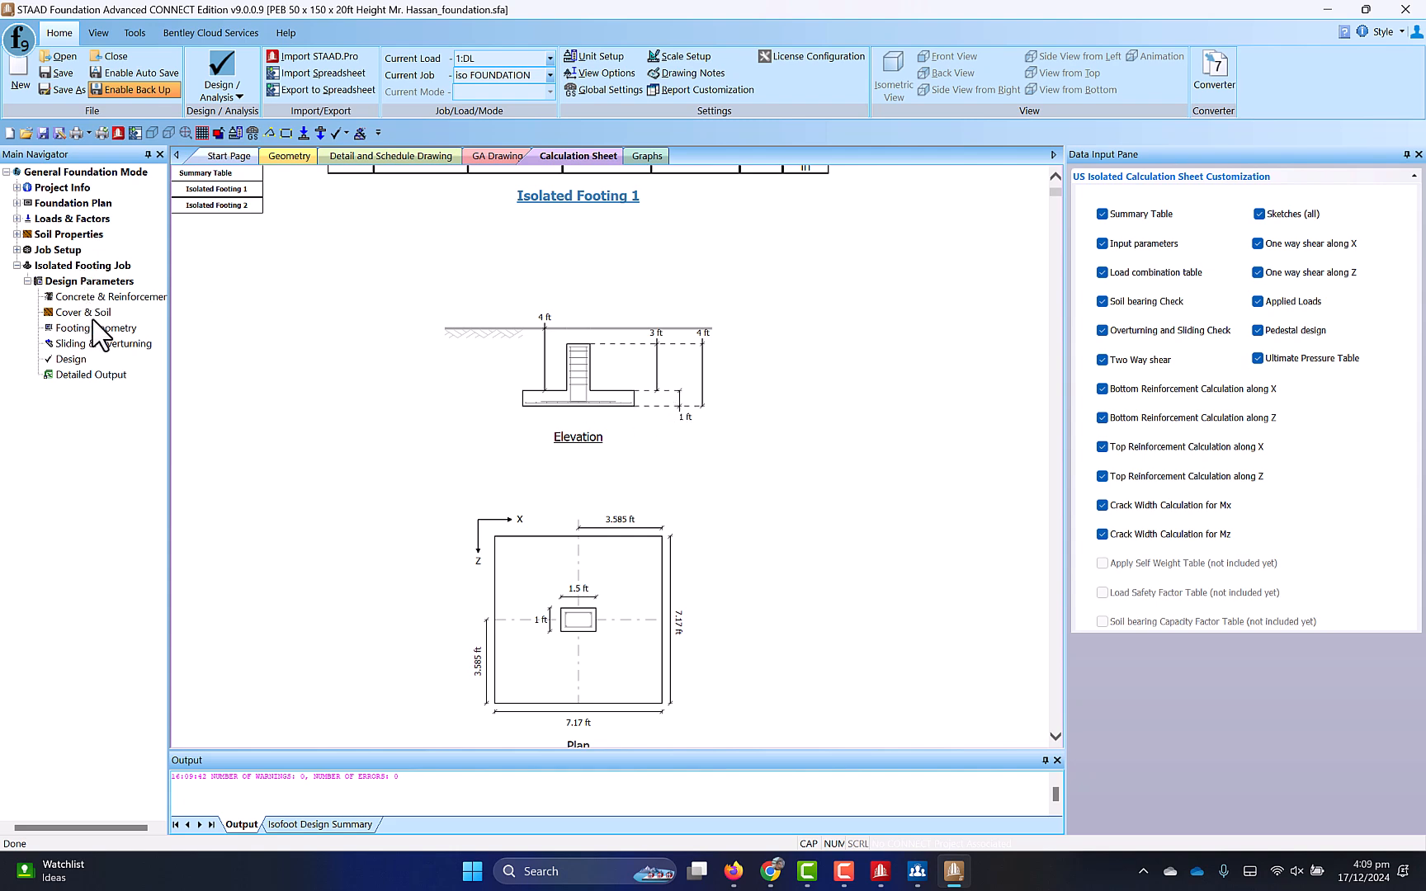
Step: Check the concrete, reinforcement, cover and soil parameters, and set the minimum footing thickness to 15 in in the footing geometry
click(101, 298)
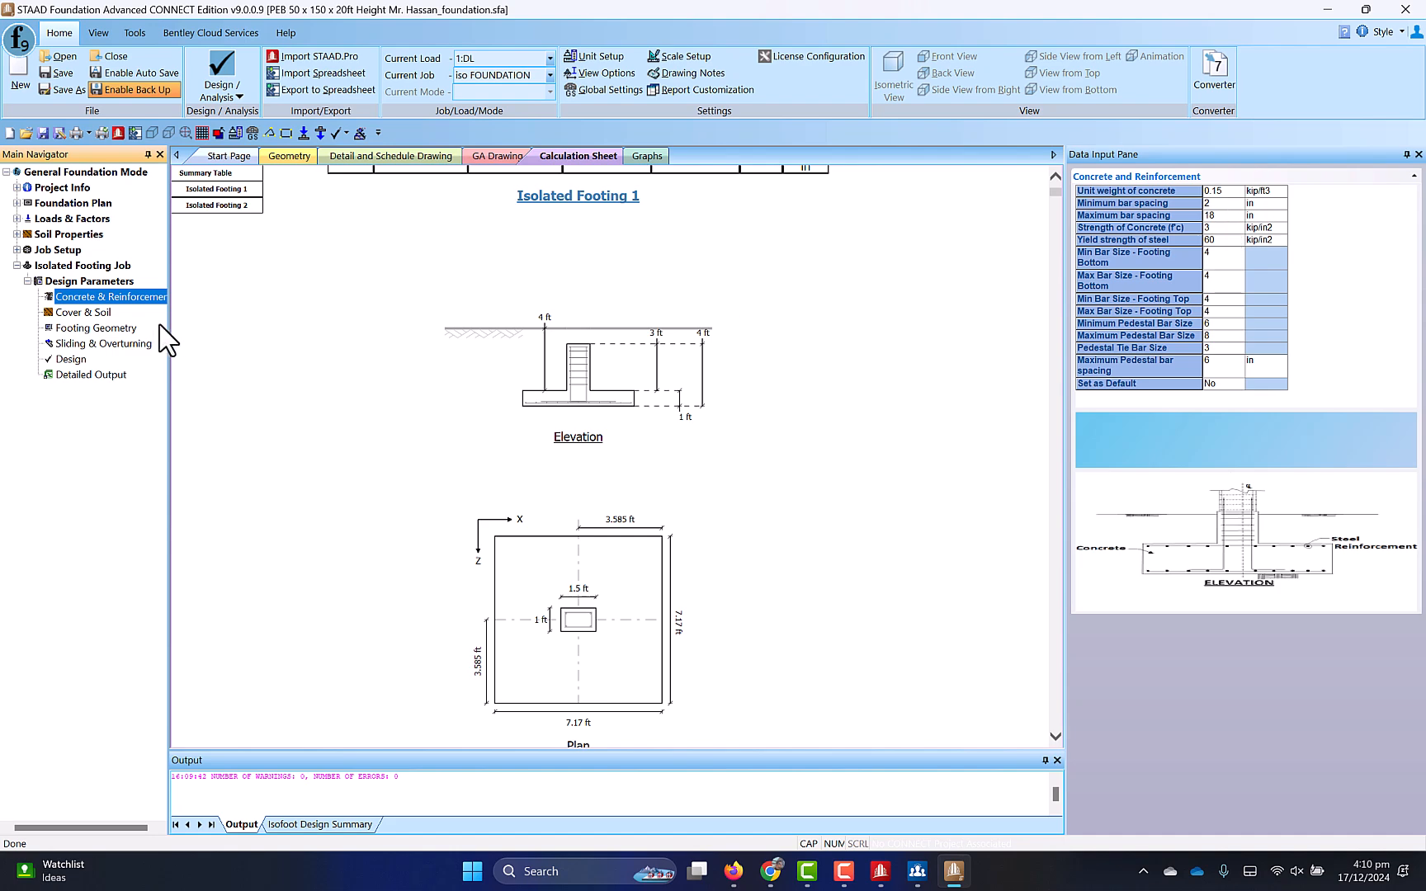
click(83, 313)
click(124, 298)
click(1224, 230)
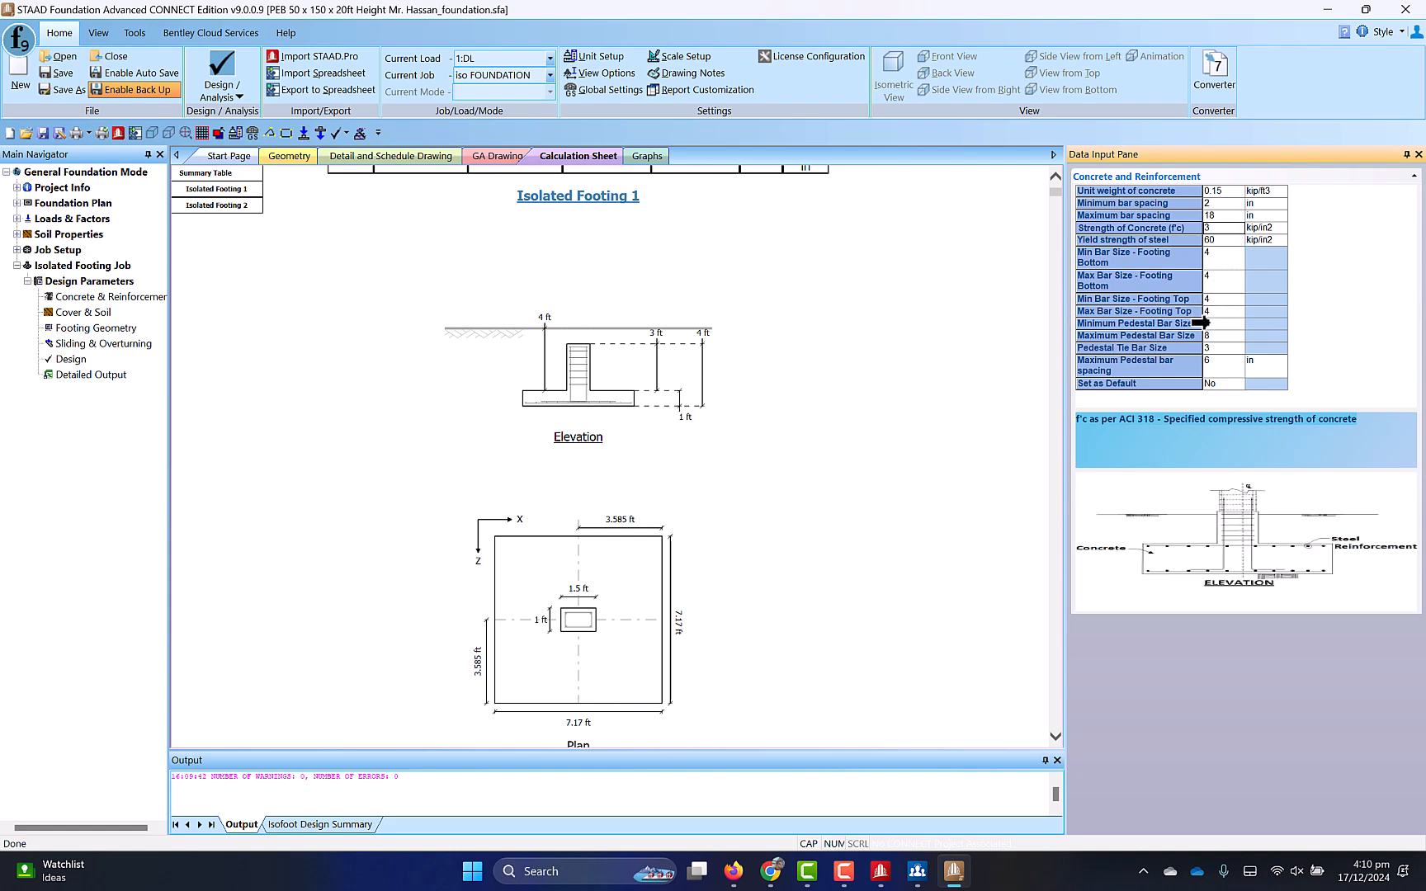
click(92, 312)
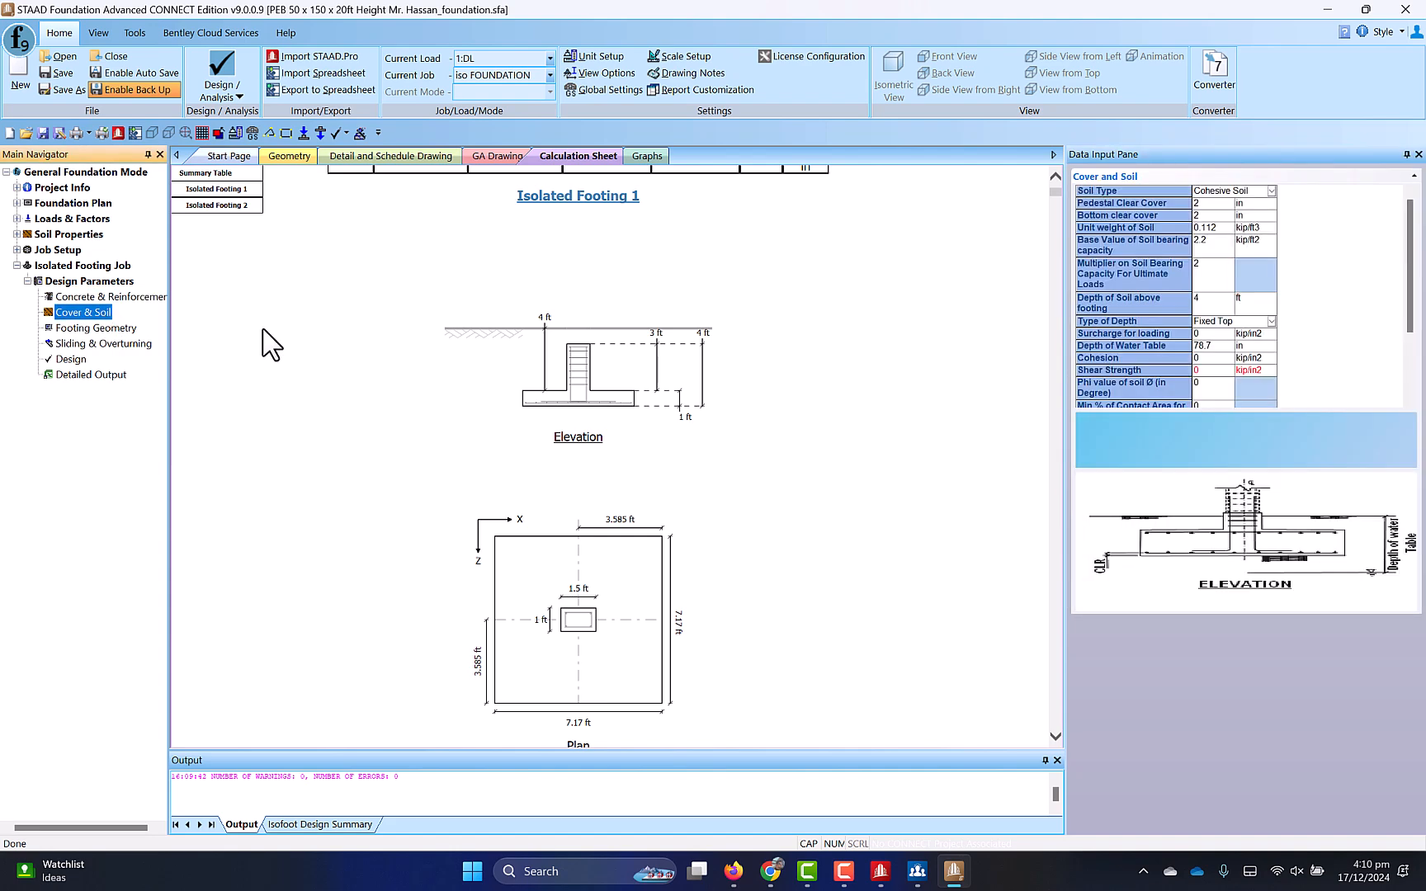
click(99, 327)
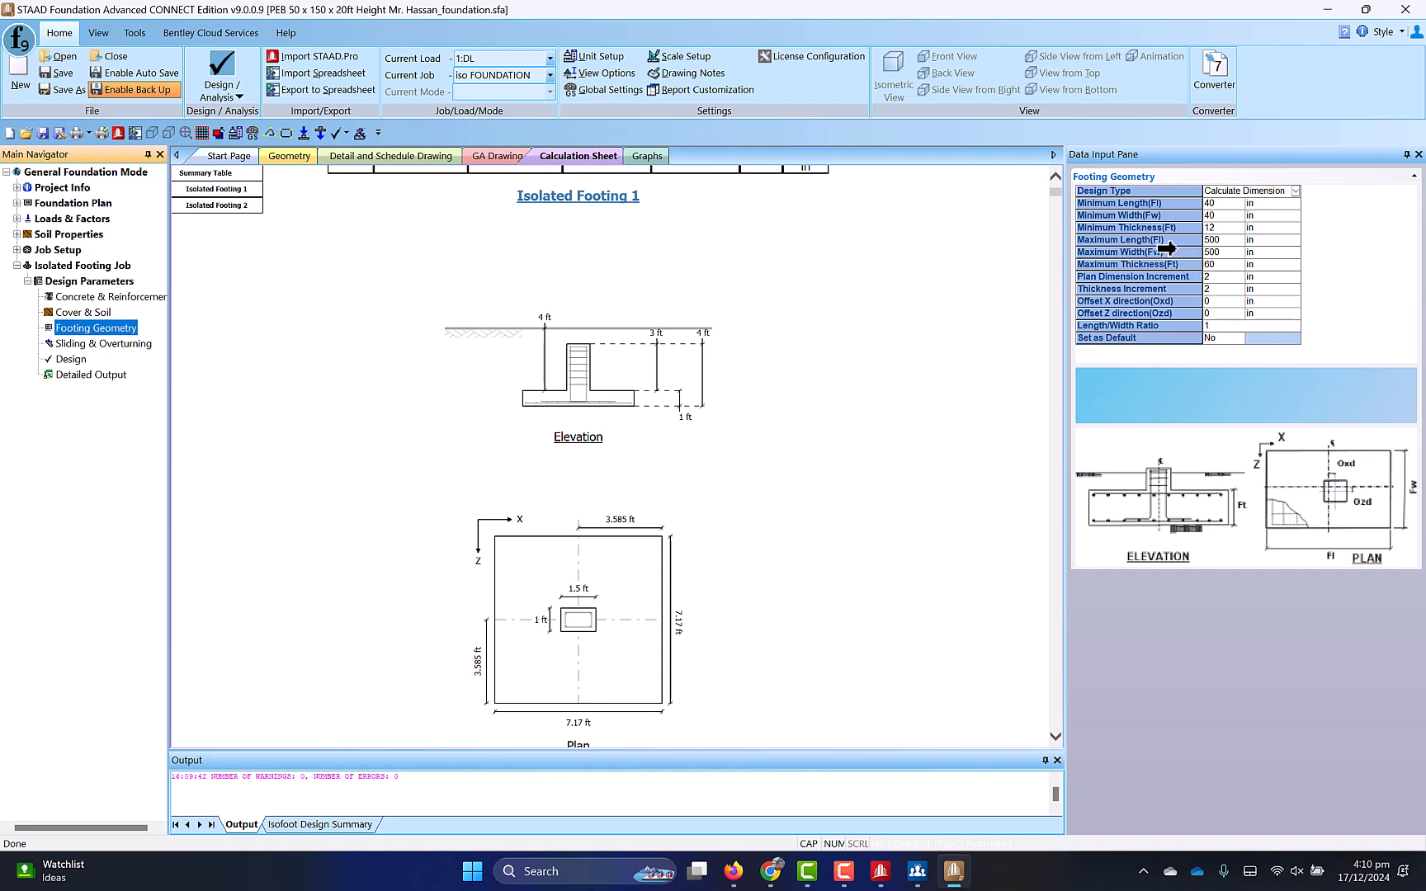
click(1224, 229)
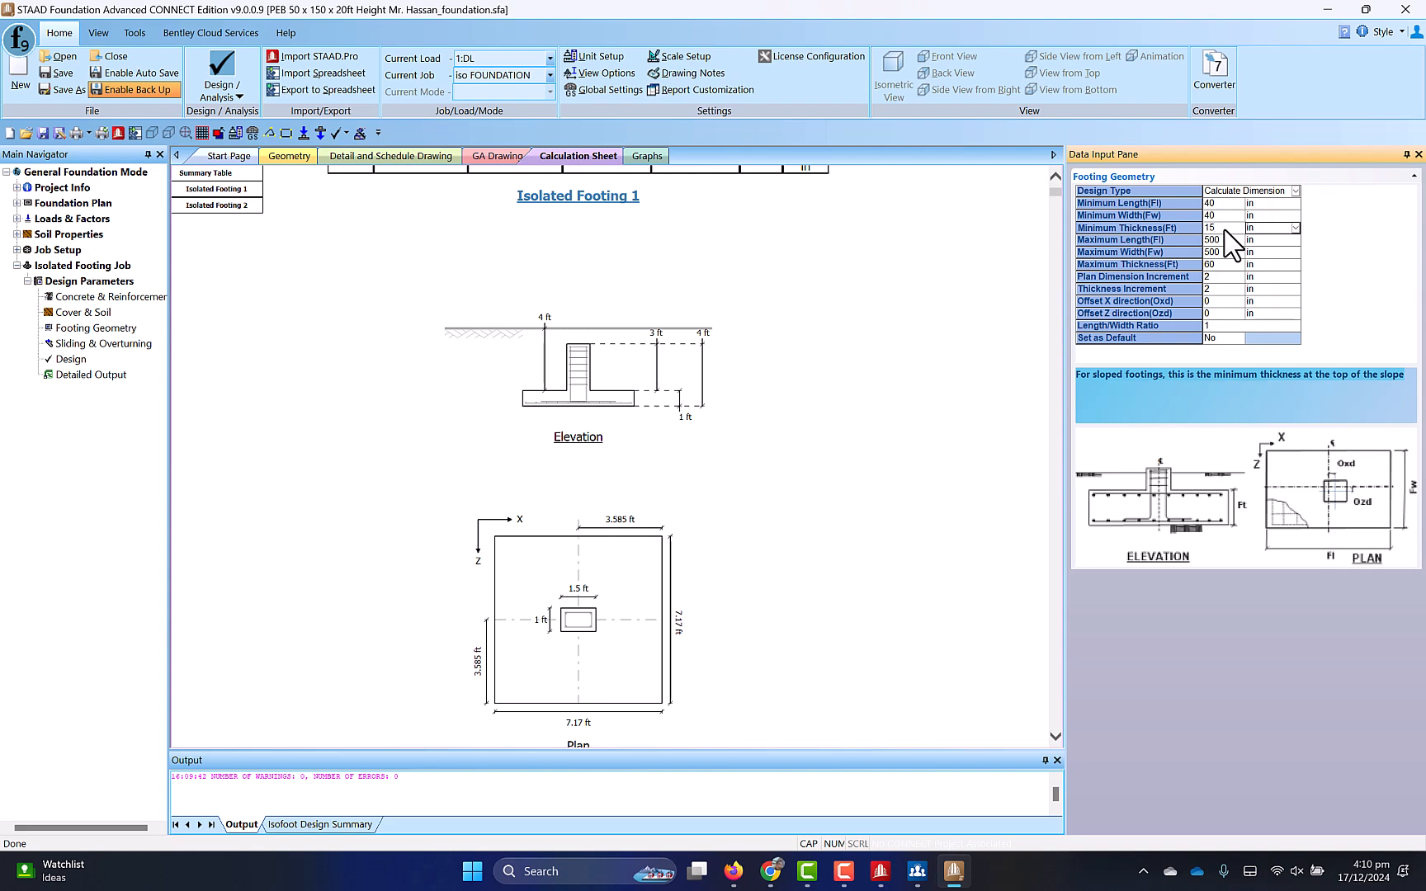
Step: Rerun the footing design with the modified thickness saved, and check footing 1's elevation and plan in the calculation sheet
click(71, 359)
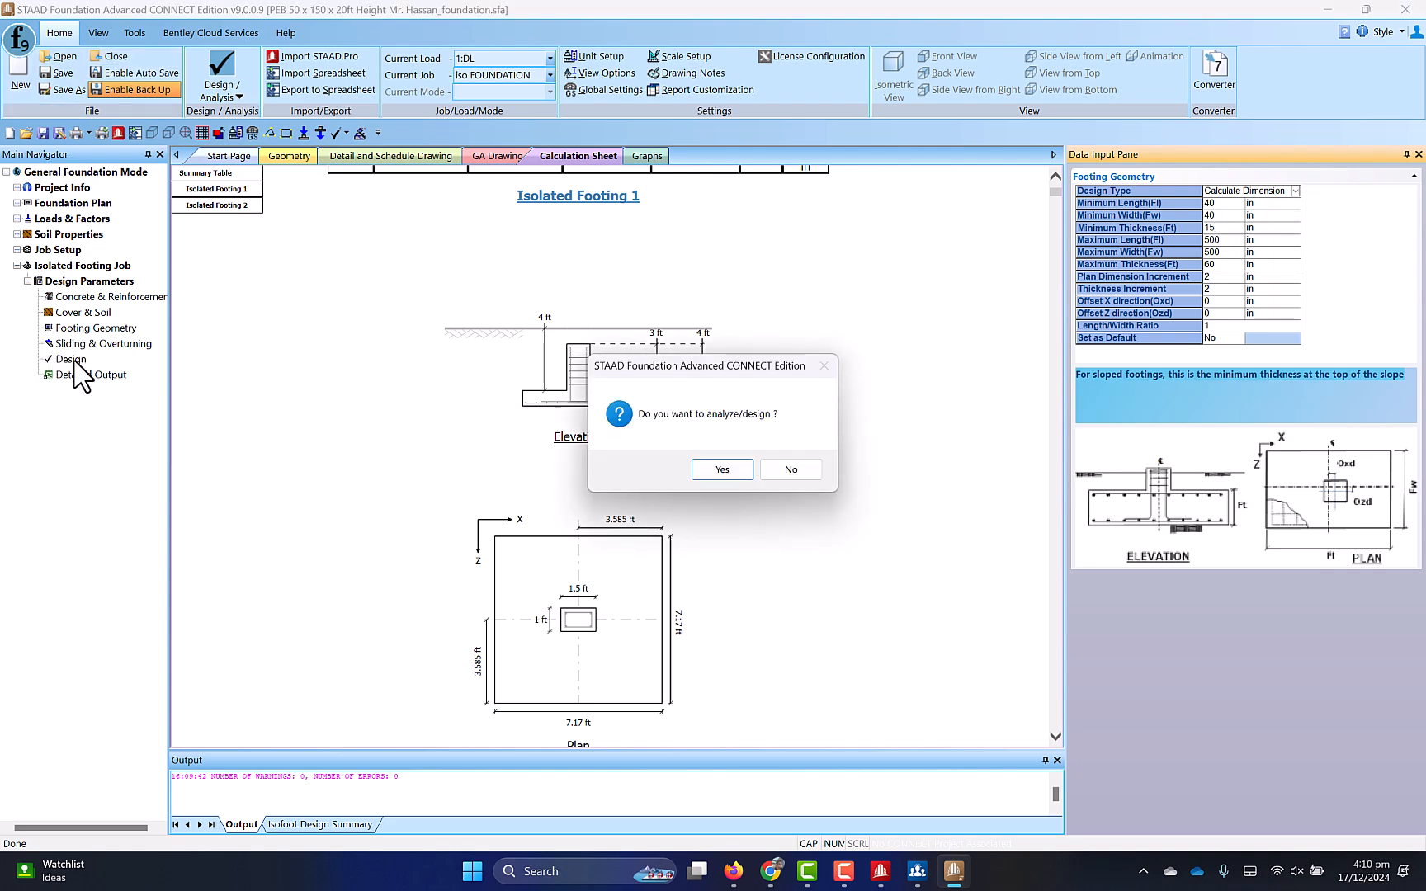
click(708, 468)
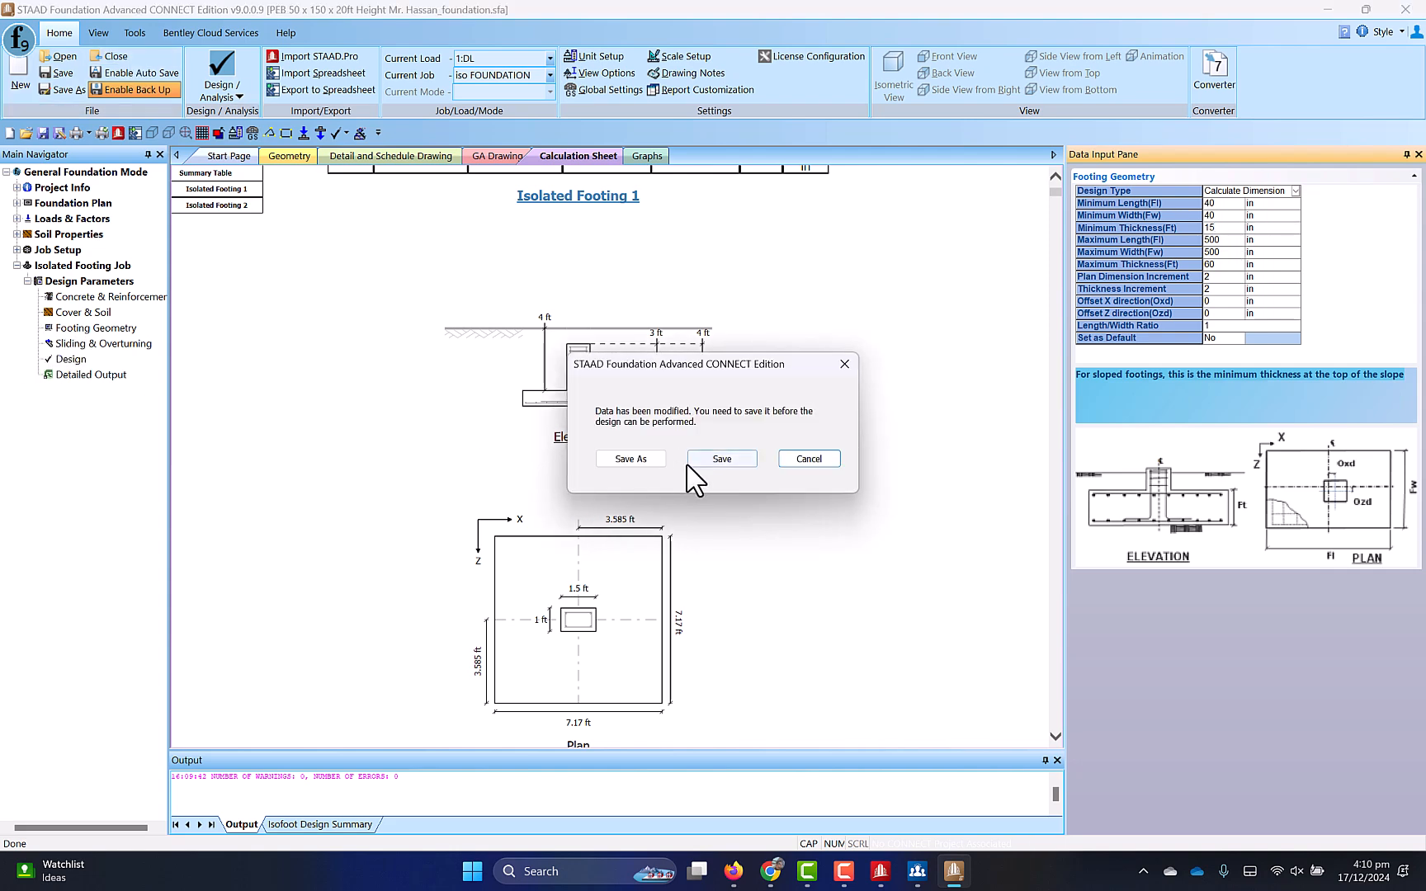
click(721, 459)
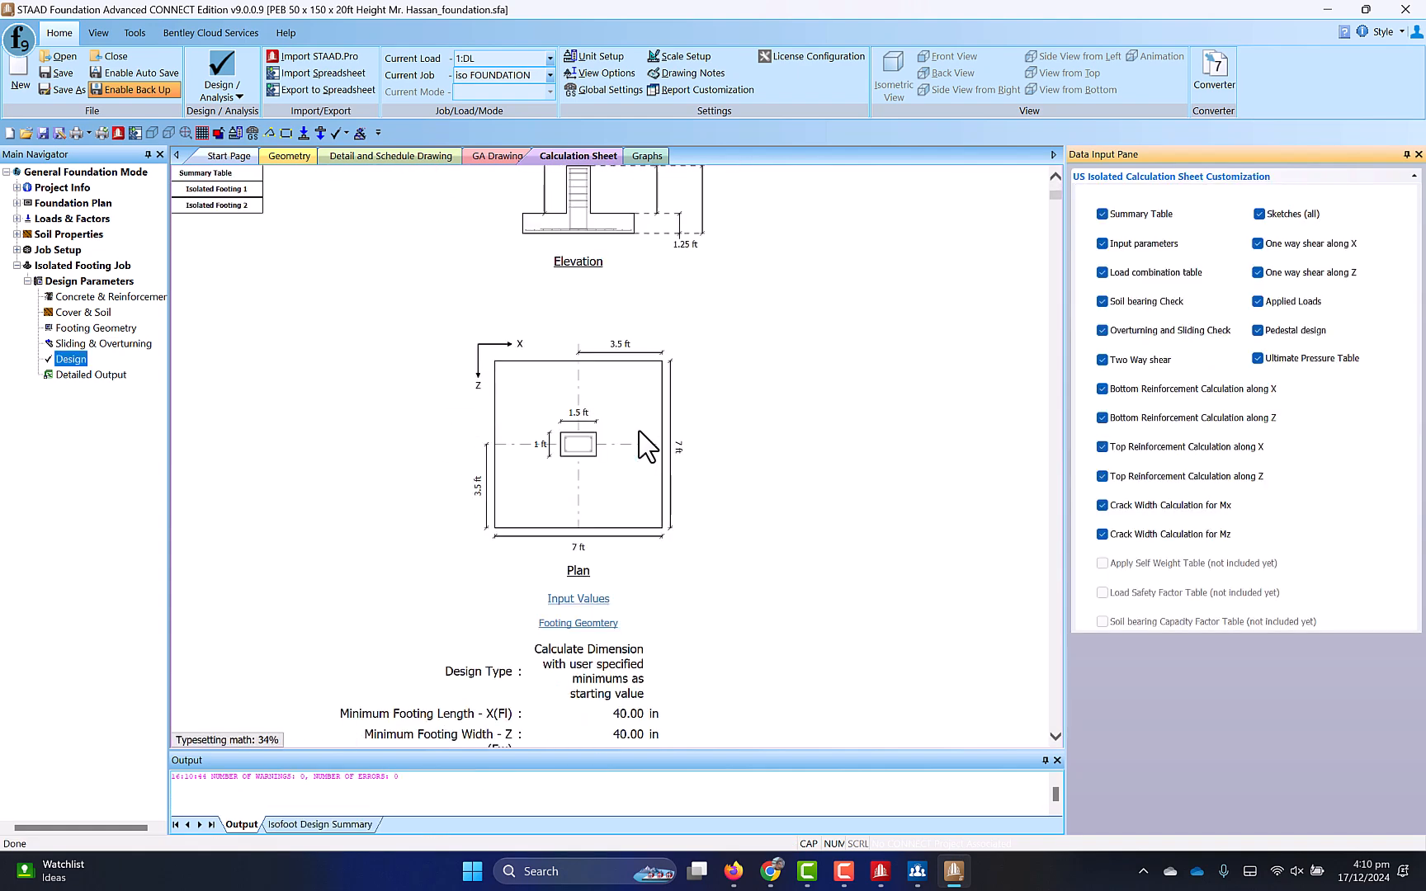
scroll(648, 446, up, 1)
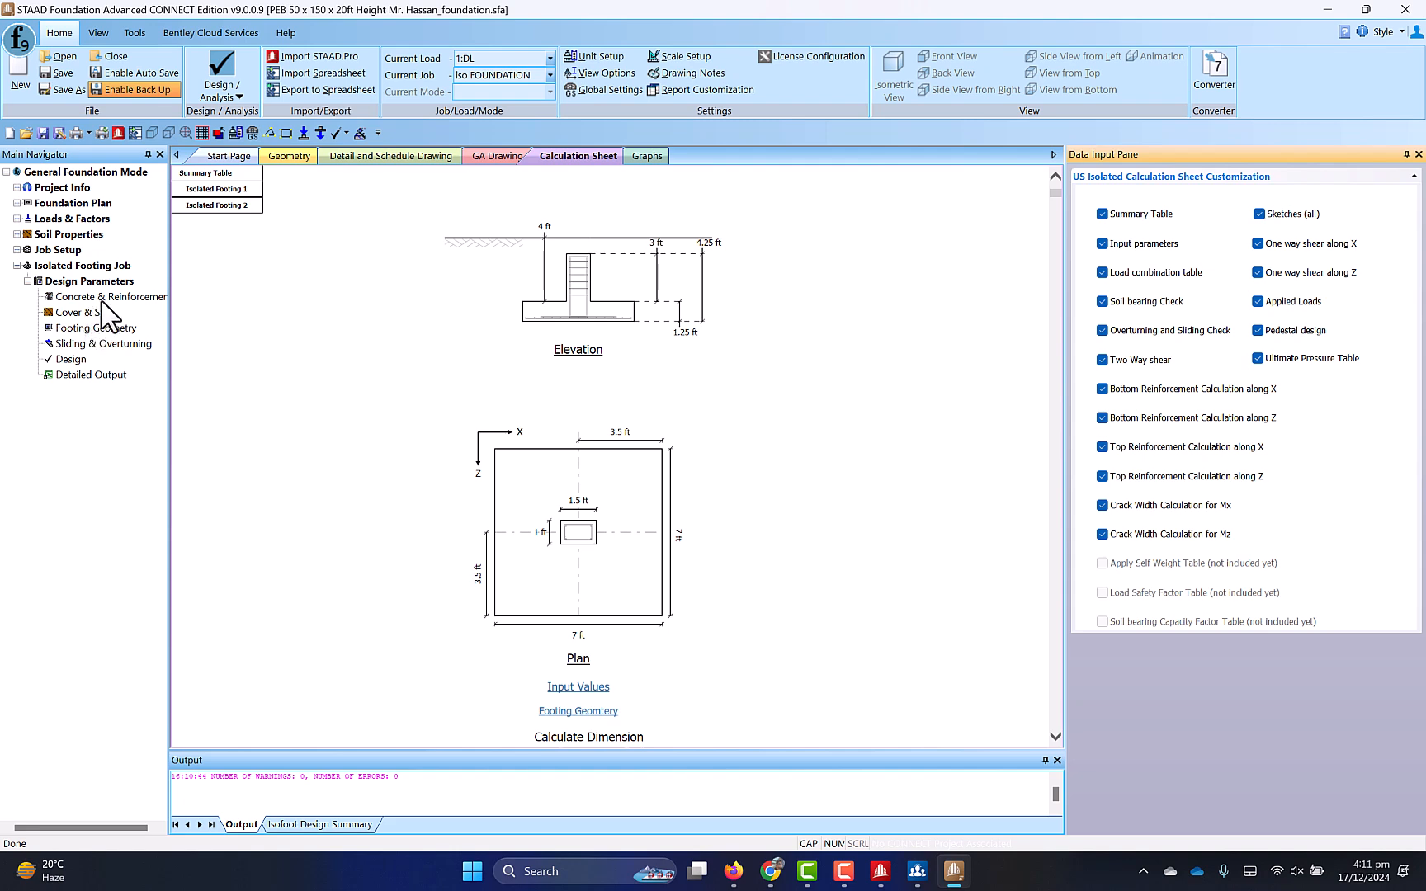
Step: Set the pedestal height to 4.5 ft for supports 1 and 2 in the foundation plan
click(18, 201)
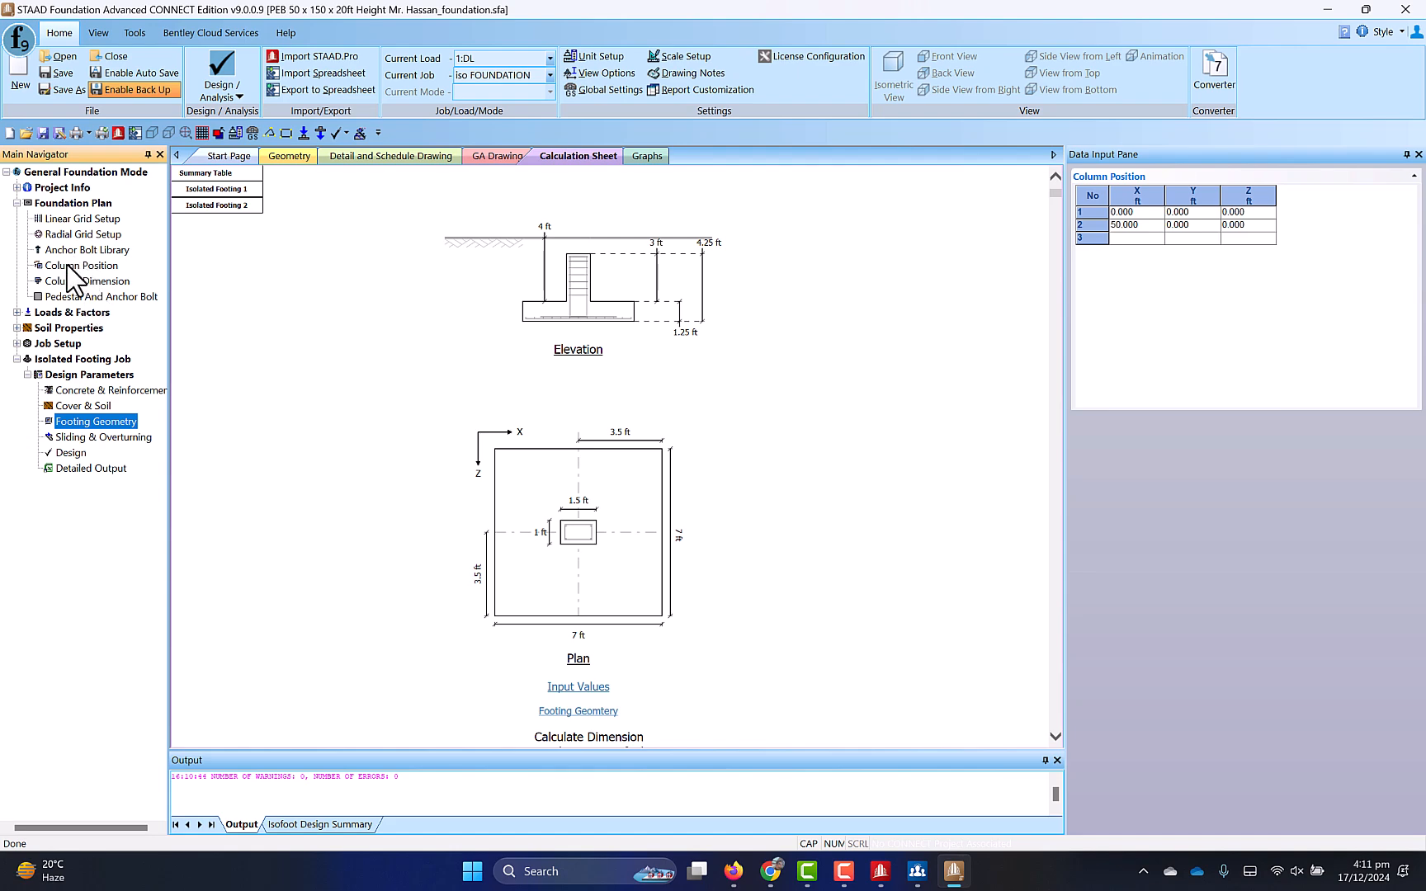
click(91, 296)
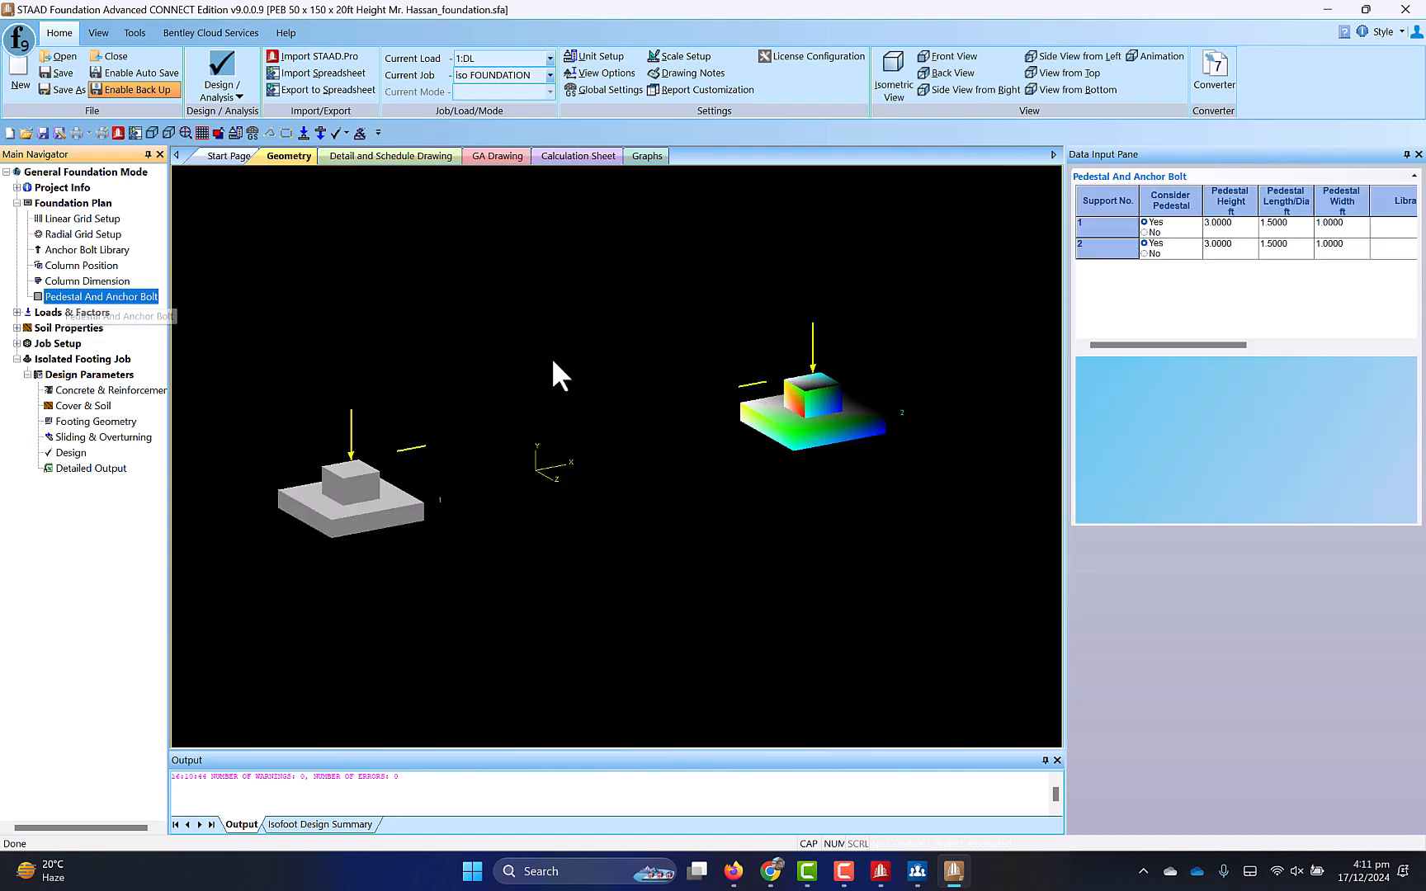
click(1230, 230)
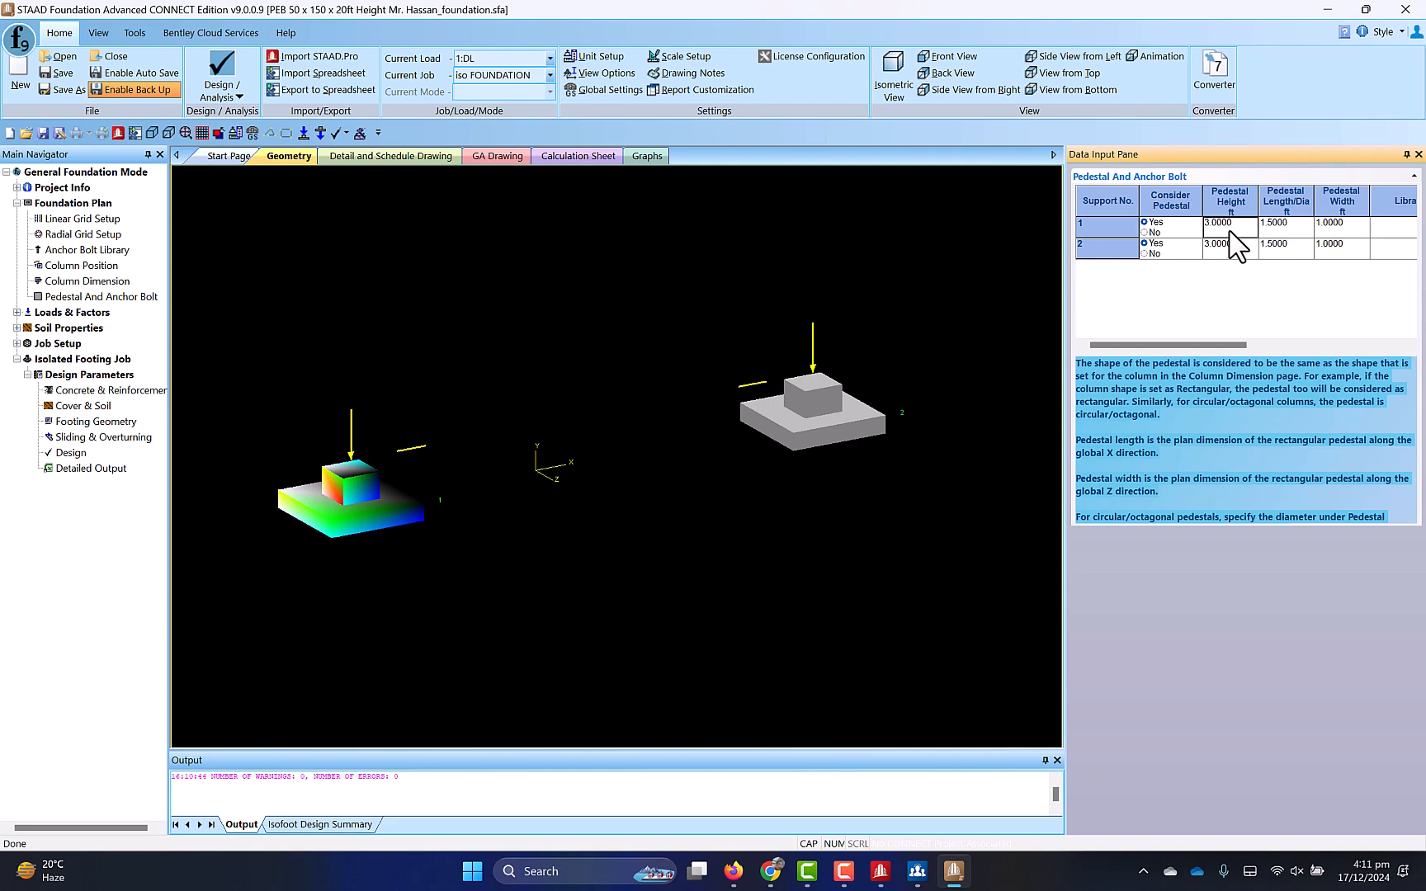
click(1229, 246)
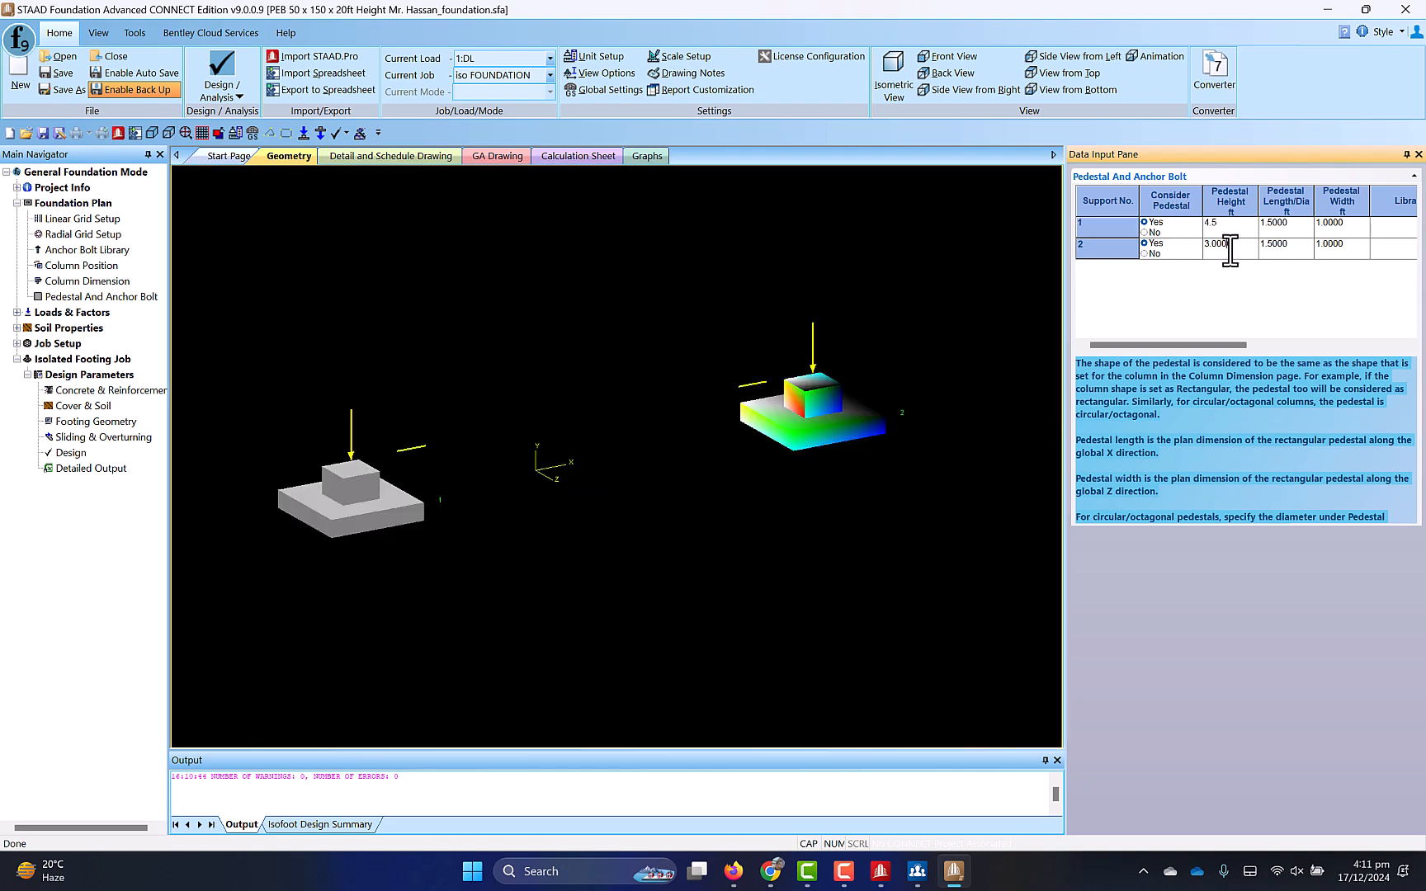
drag(1230, 250, 1192, 248)
key(Tab)
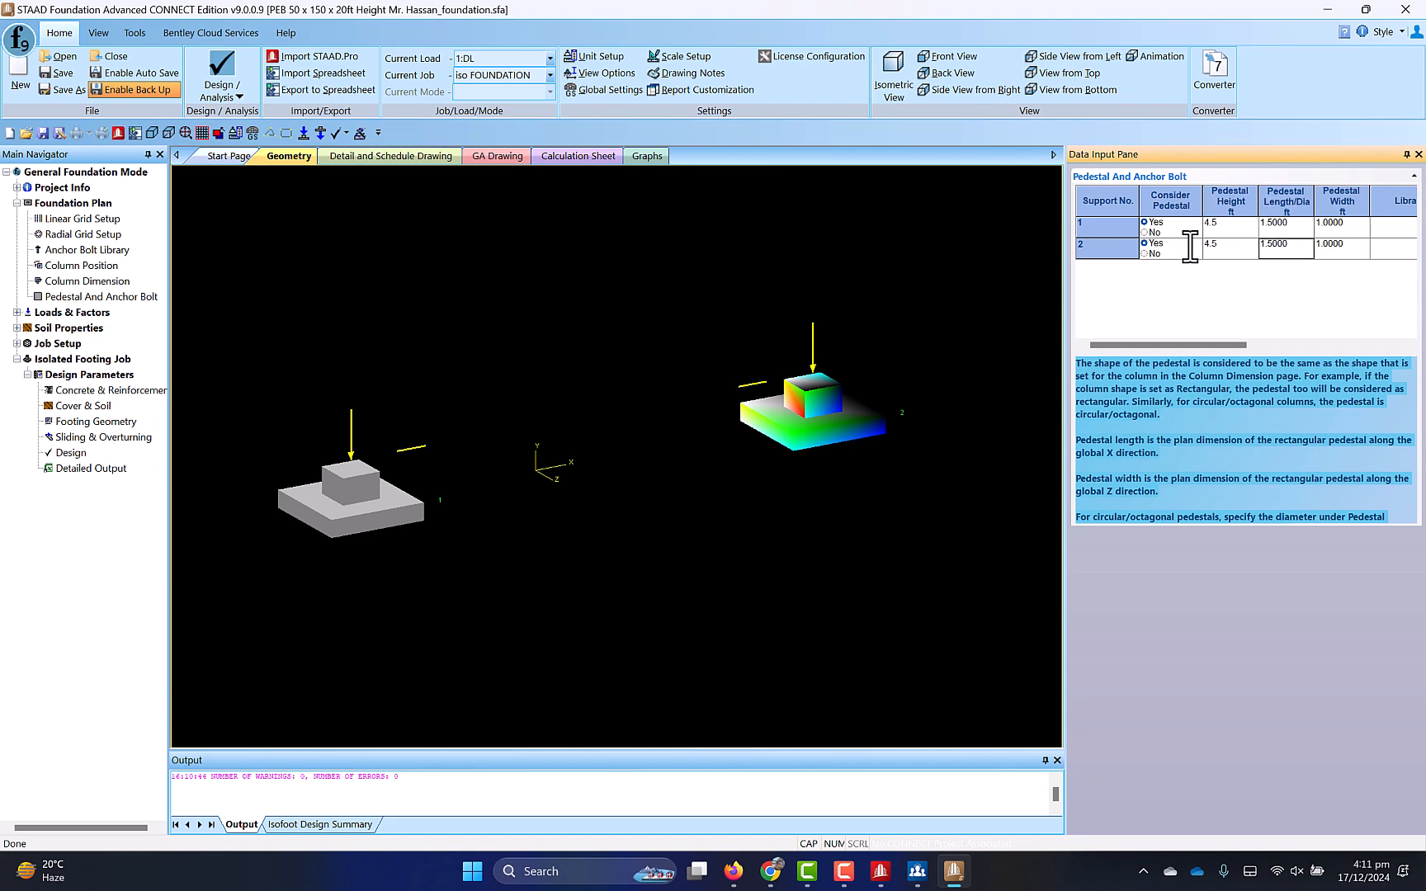
Step: Save the modified data, rerun the footing design, and inspect footing 1's elevation and plan with the taller pedestal
click(77, 454)
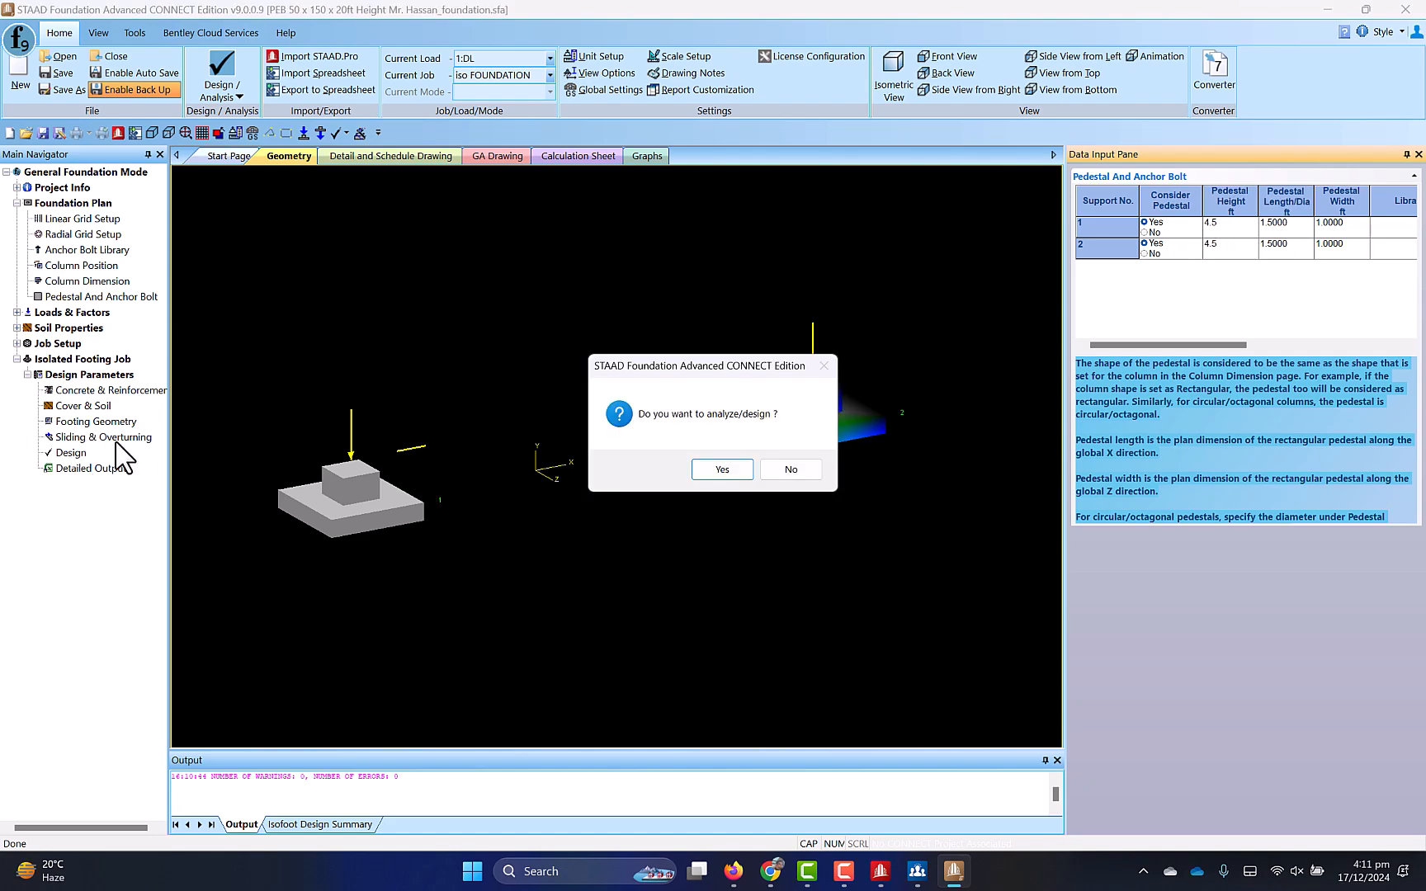
click(716, 471)
click(751, 457)
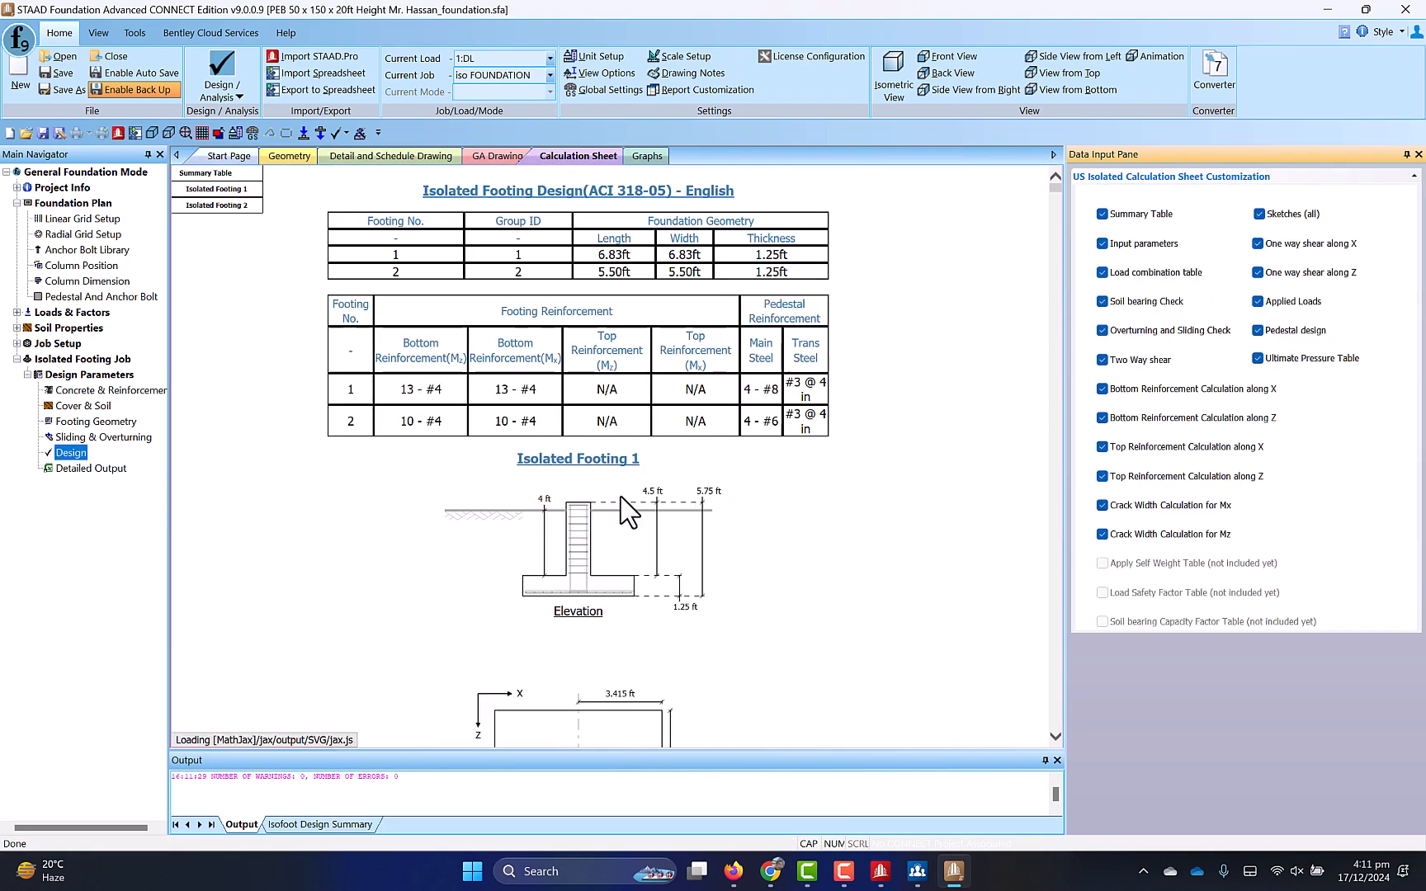
scroll(624, 500, down, 2)
scroll(686, 619, down, 1)
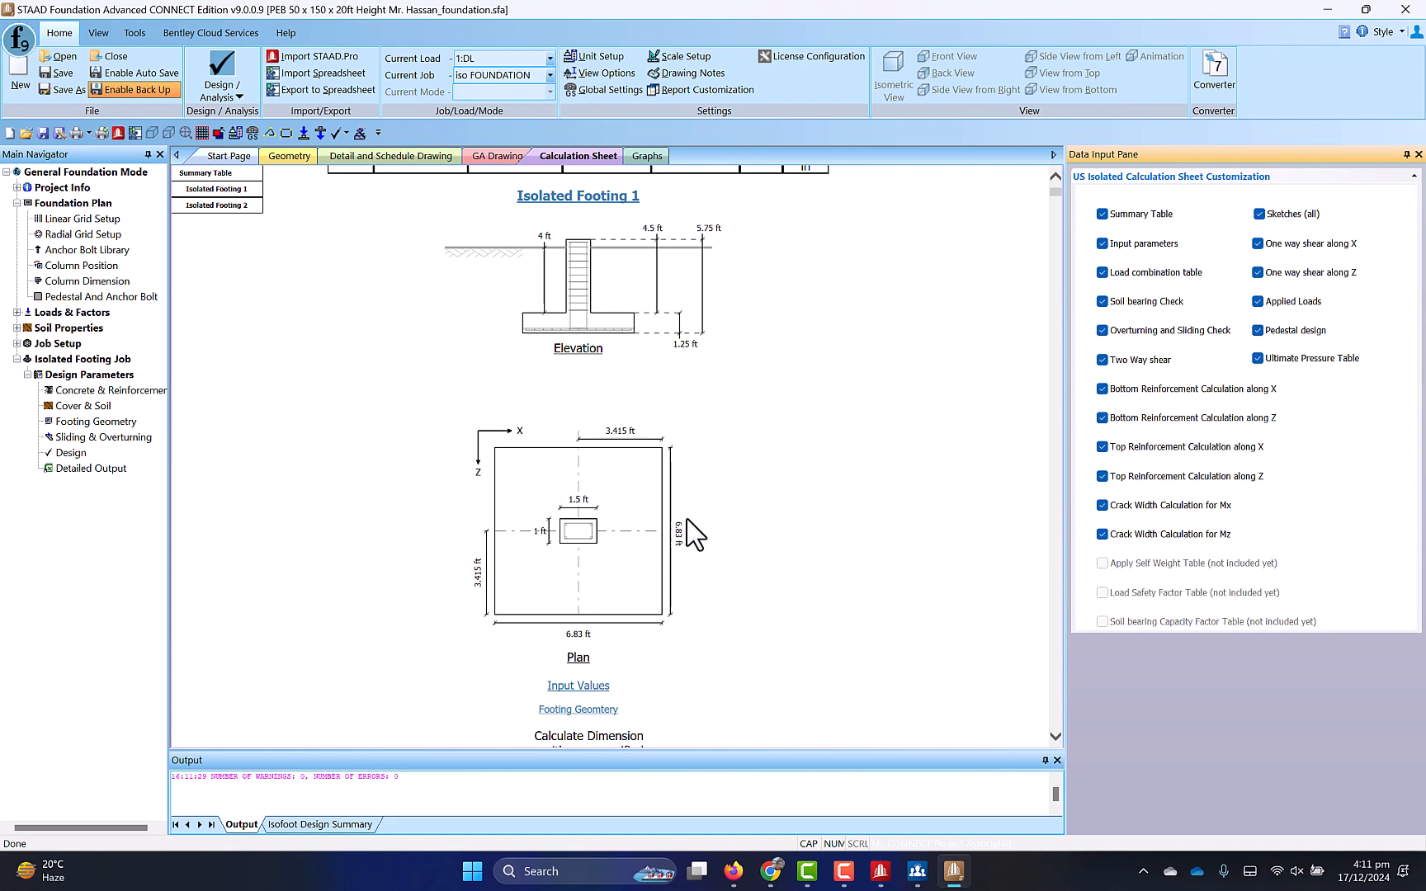
scroll(703, 532, up, 2)
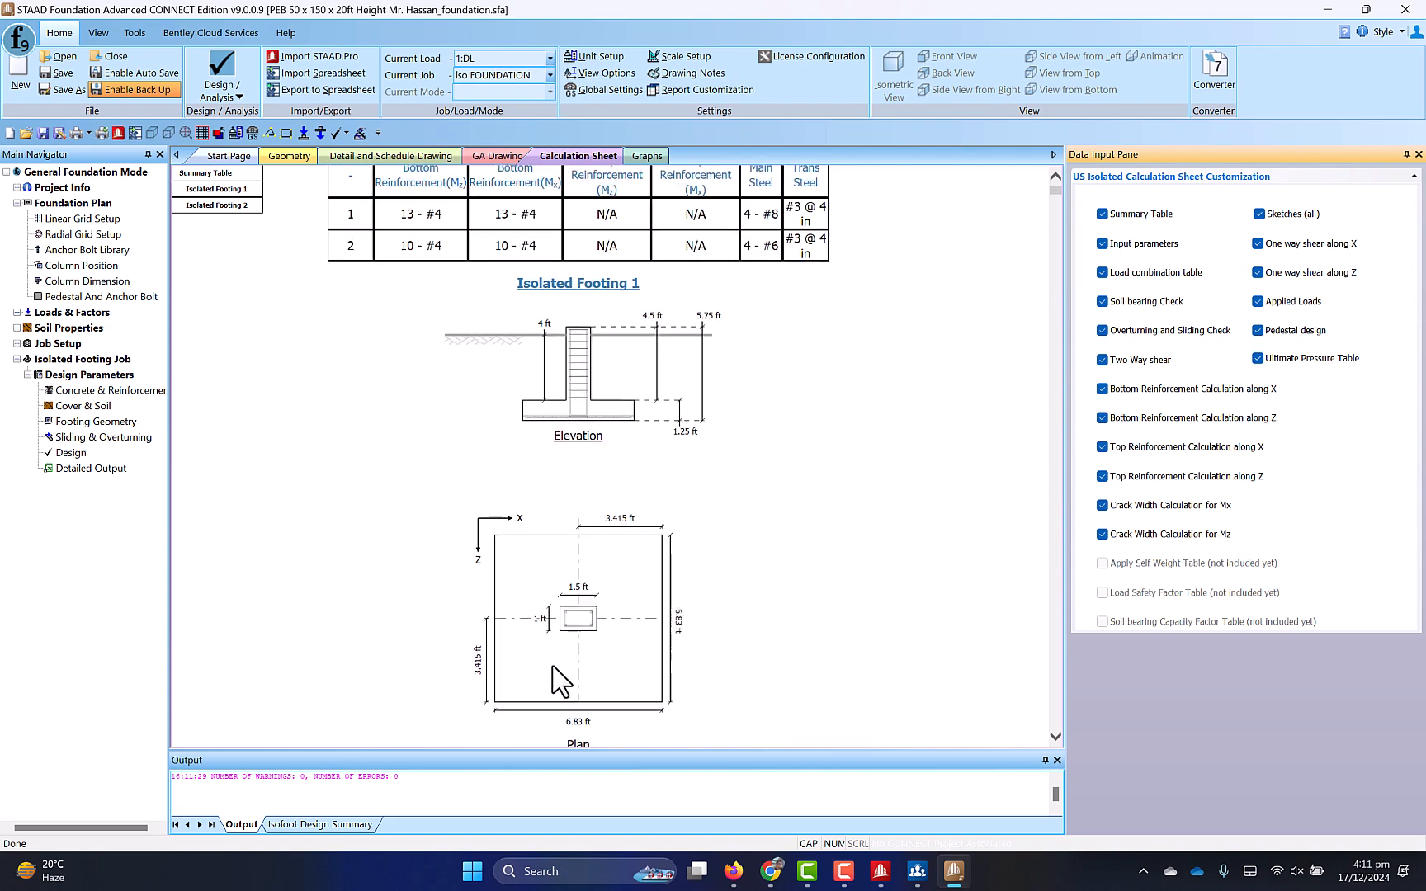
Step: Review footing 1's input values and the main pedestal steel of both footings in the calculation sheet
scroll(561, 677, down, 3)
scroll(660, 596, down, 3)
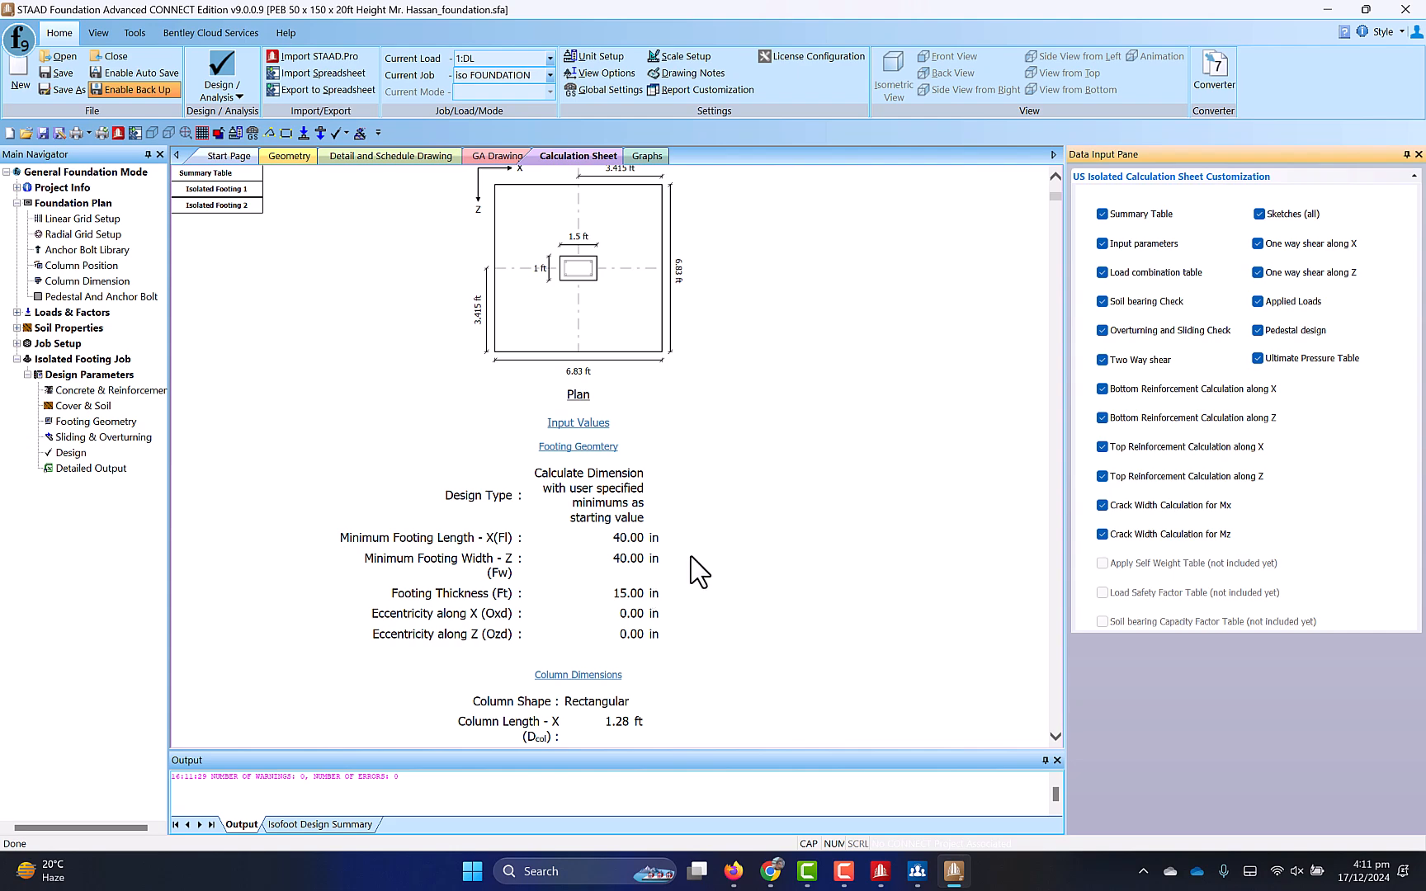
scroll(695, 567, down, 5)
scroll(697, 568, up, 10)
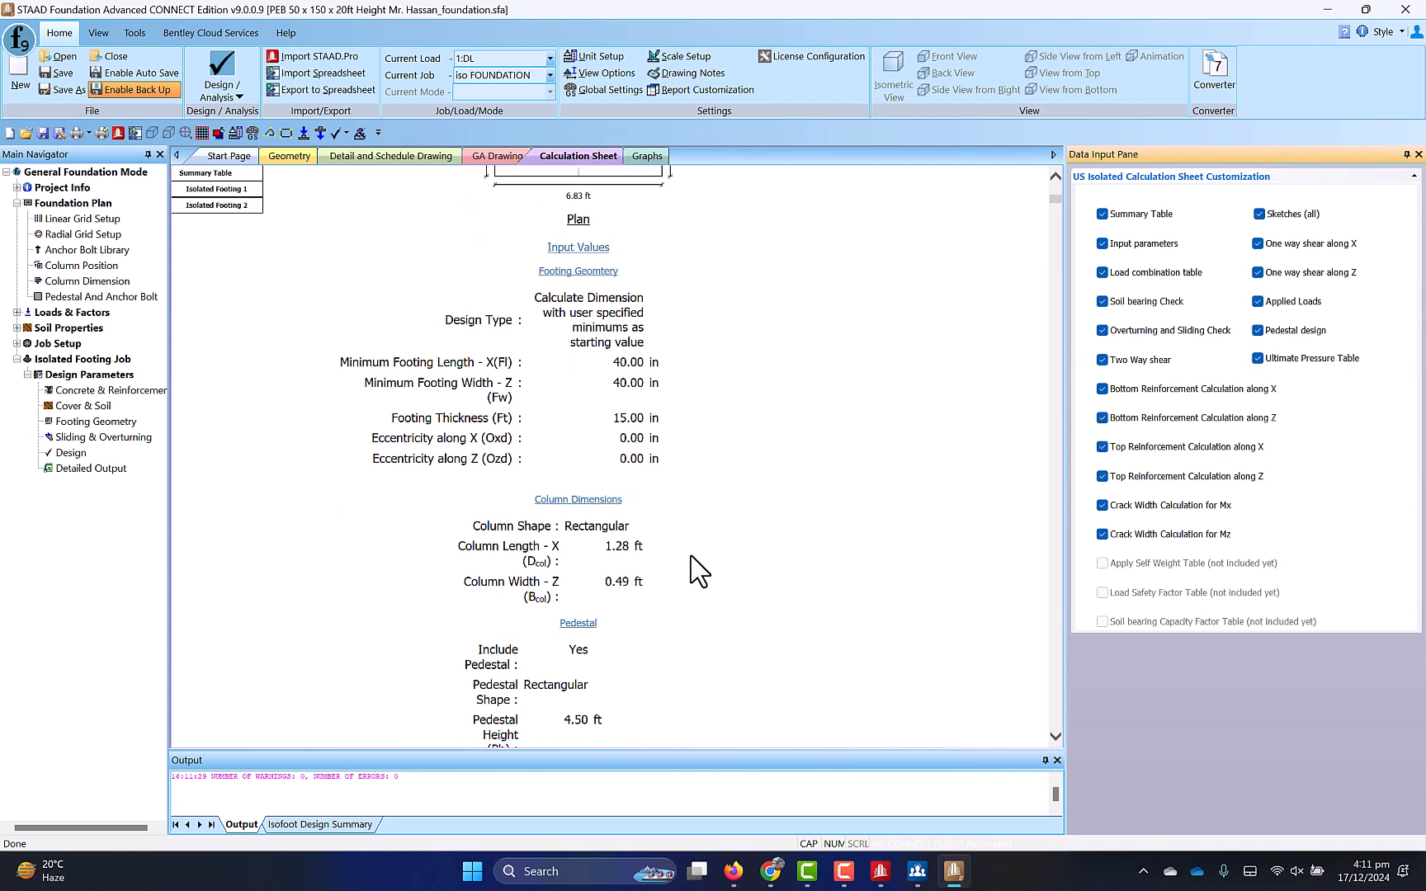
scroll(703, 562, up, 1)
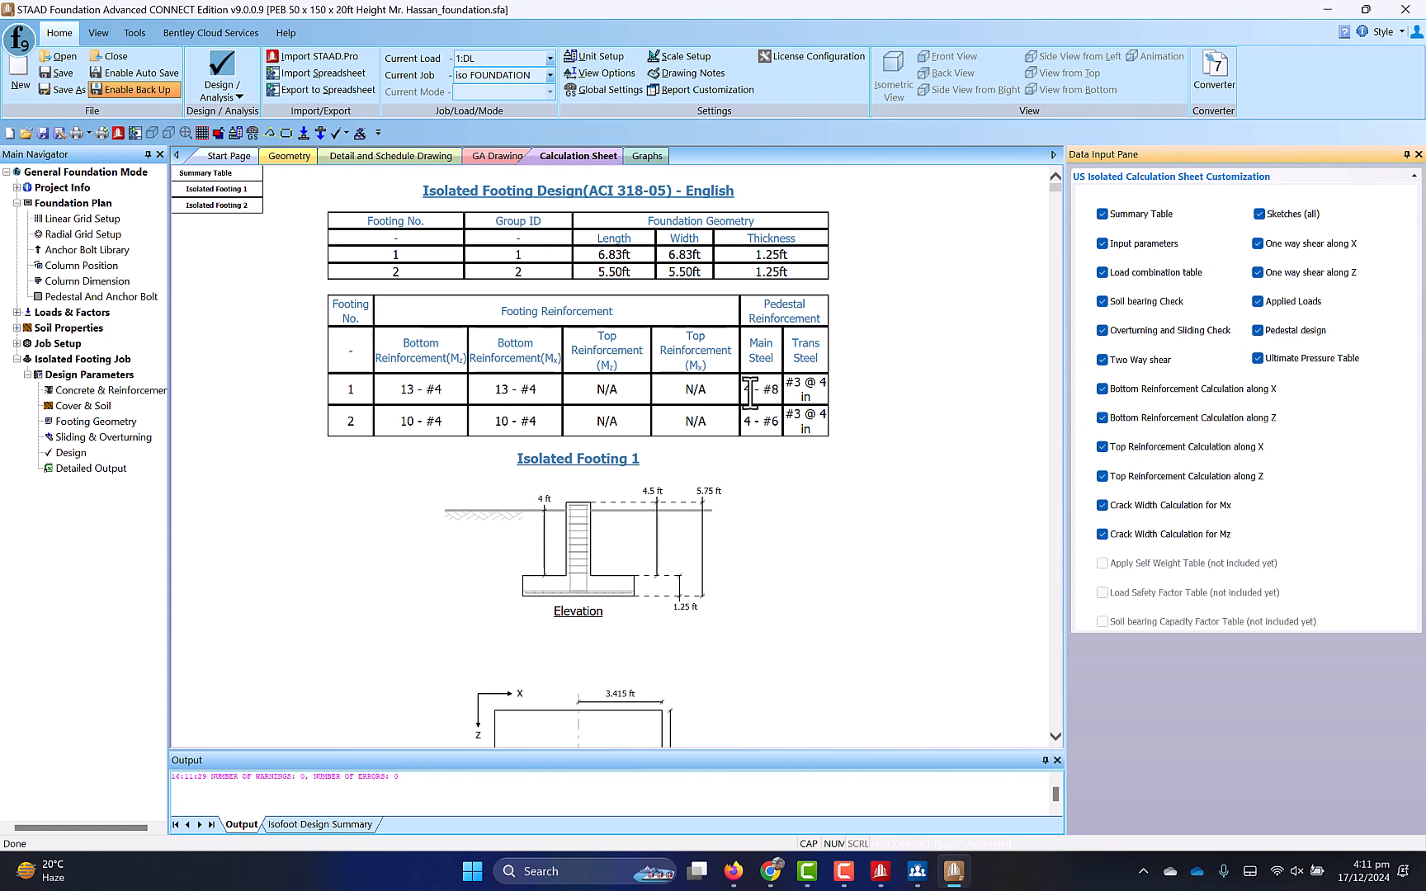
drag(746, 390, 779, 395)
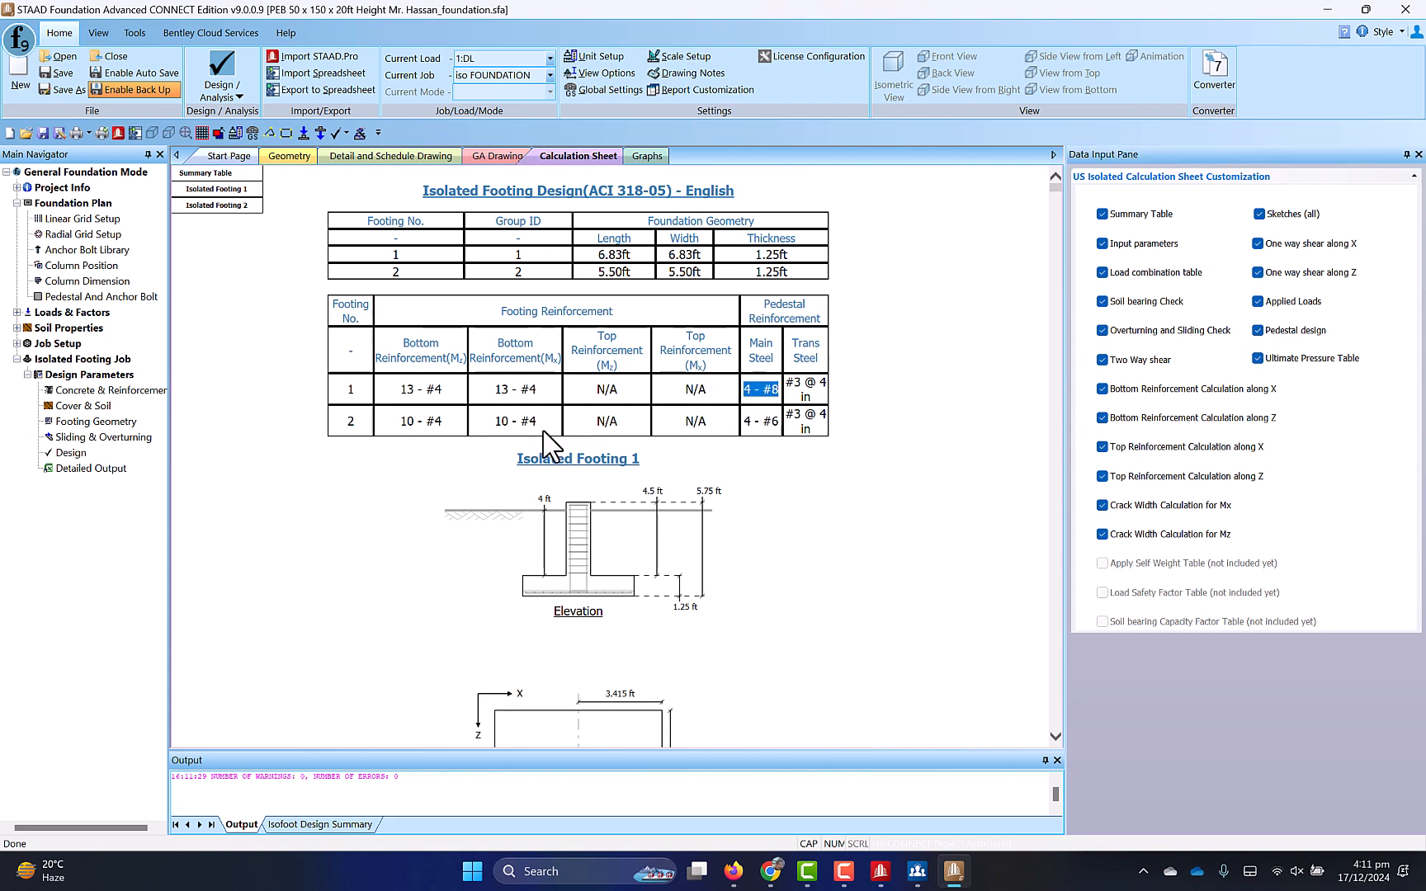
click(748, 423)
drag(743, 423, 786, 437)
scroll(730, 450, down, 3)
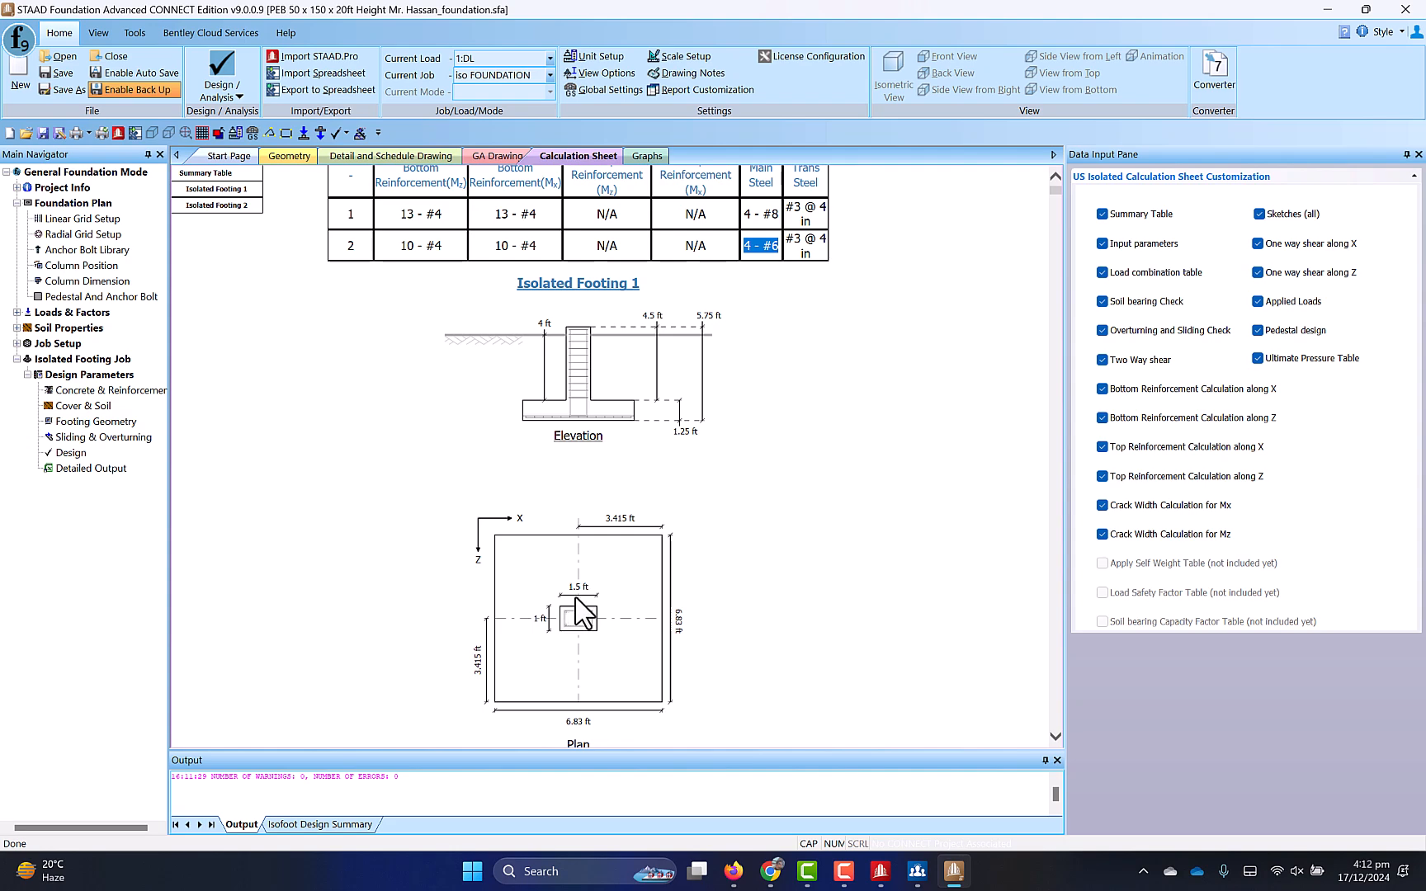
Step: Switch to Calculator and work out 12 × 15, multiplying the product by 0.01 for a one percent steel area
click(552, 870)
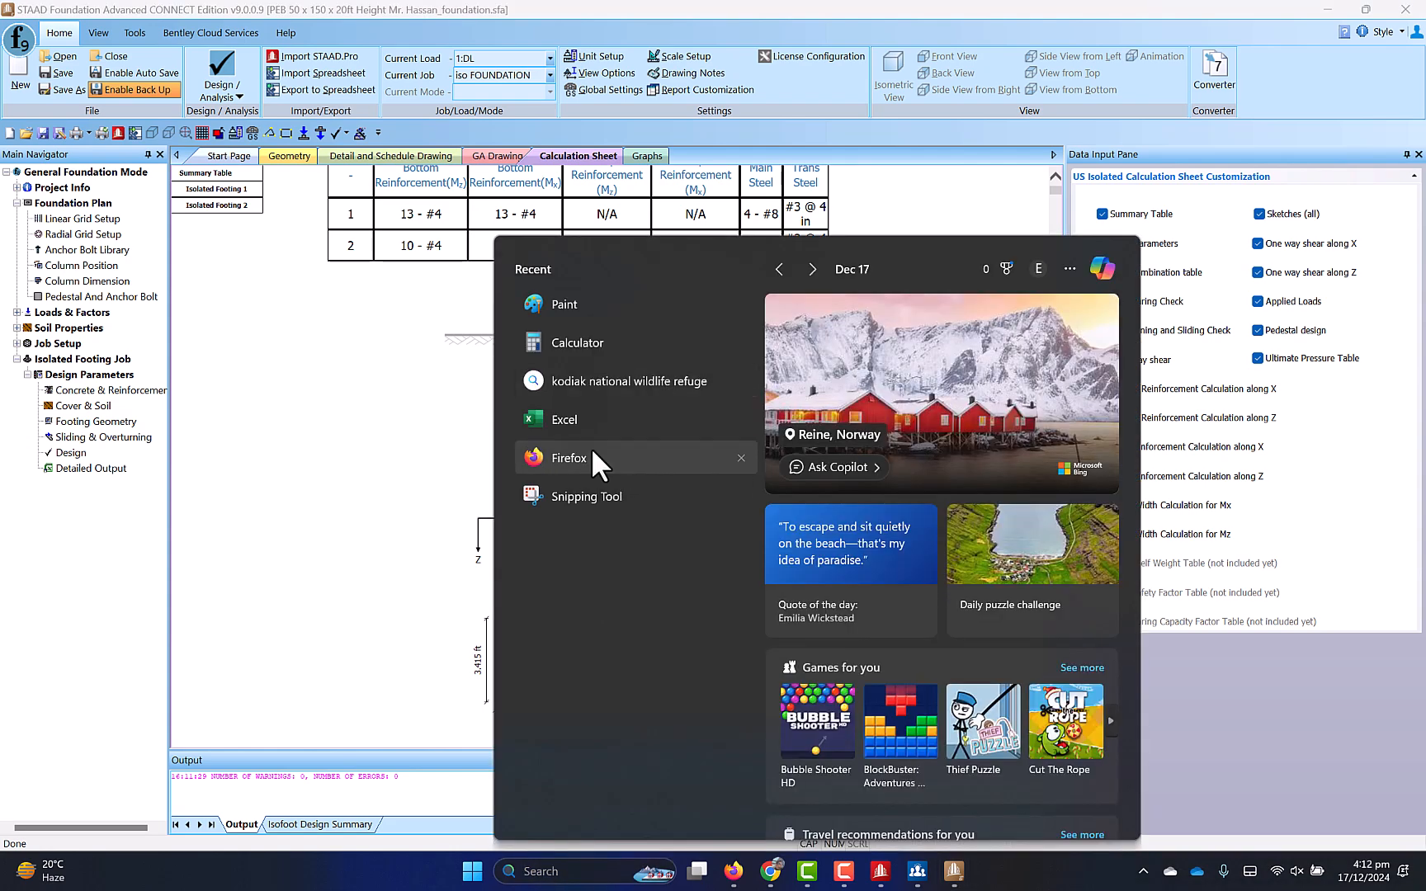
click(587, 349)
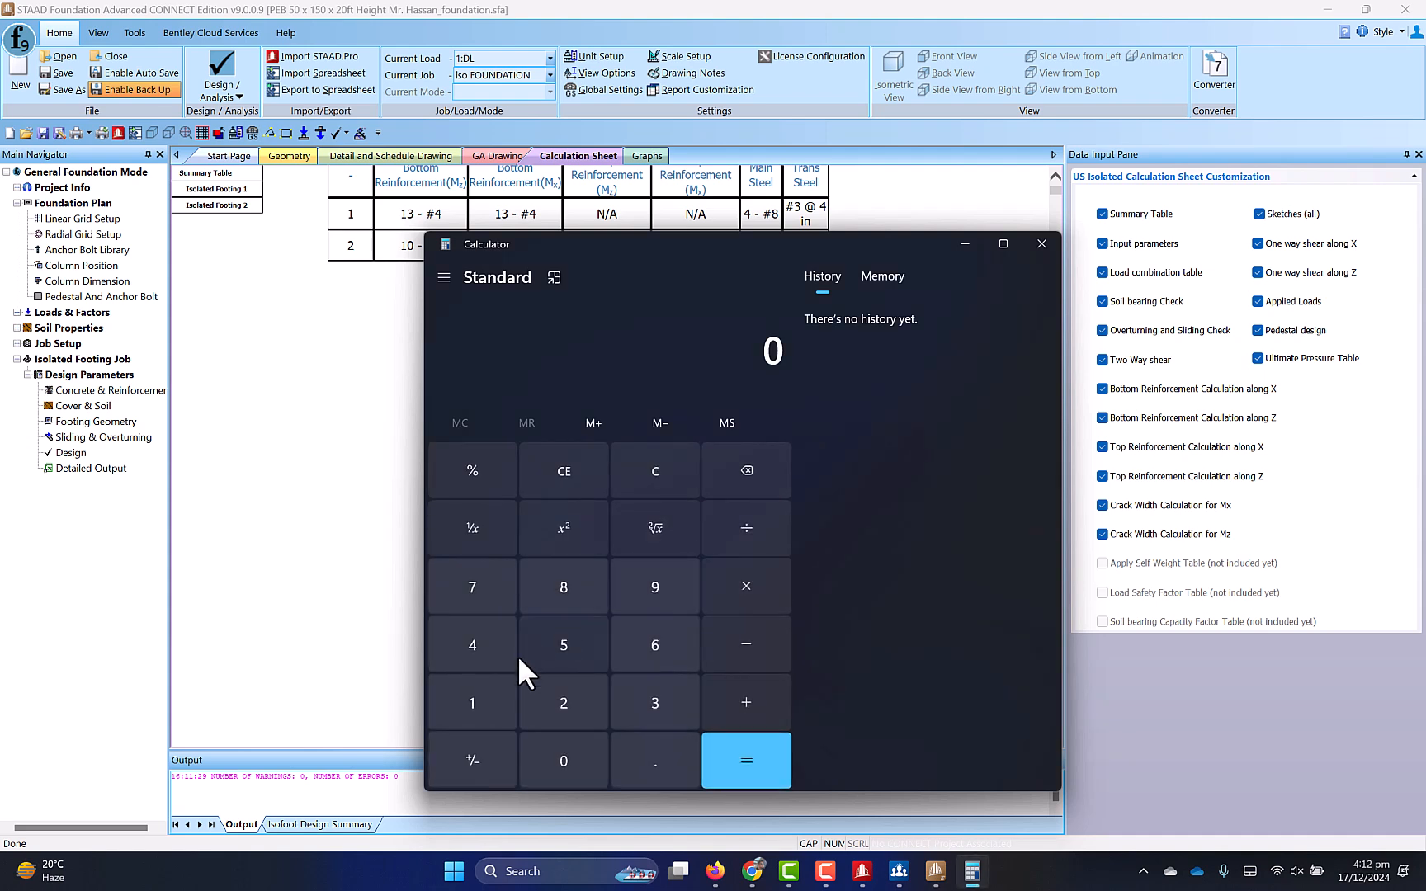
click(568, 698)
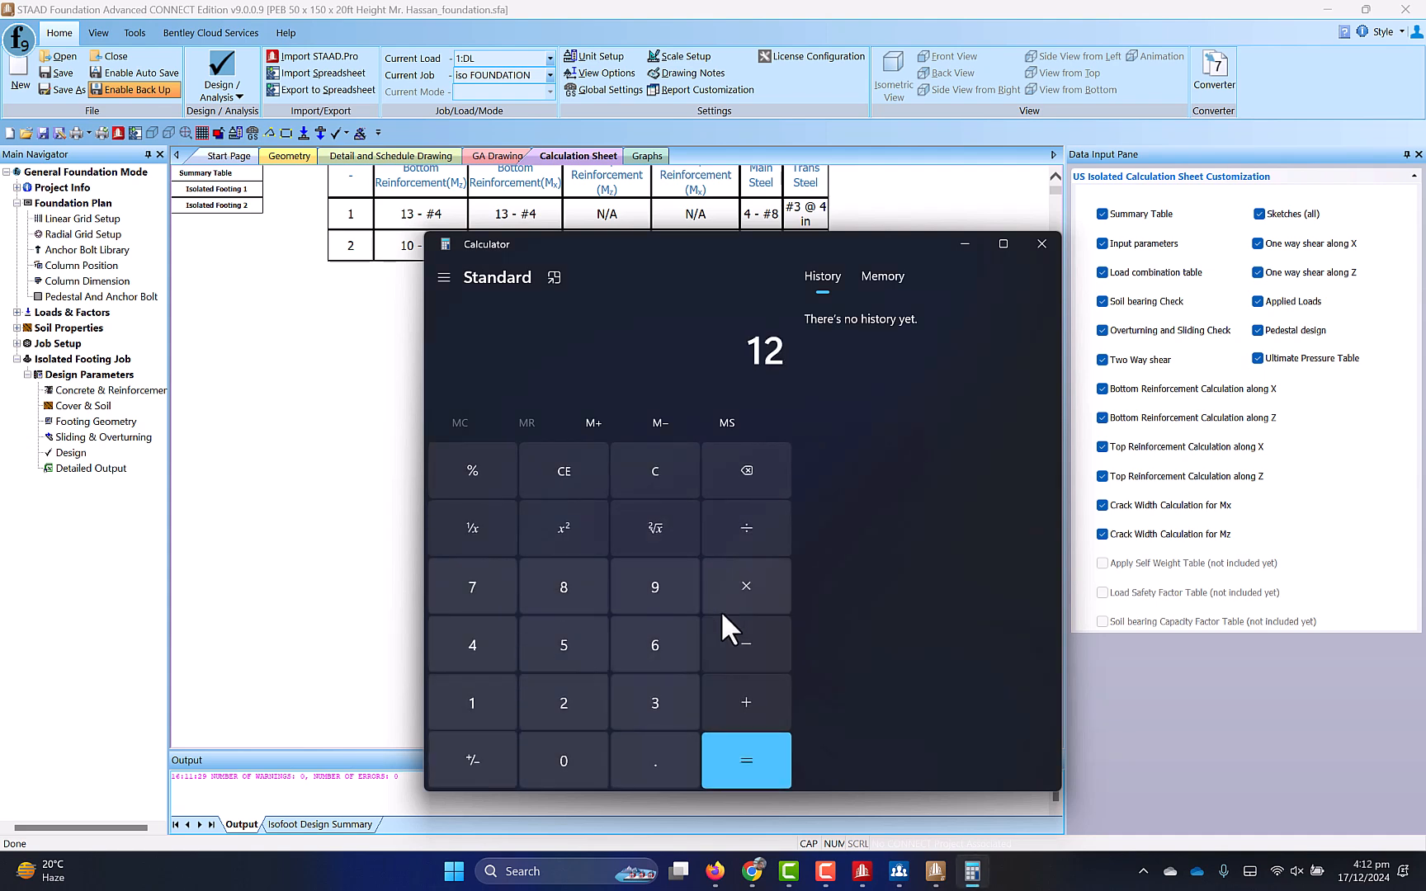
click(726, 601)
click(499, 700)
click(573, 640)
click(738, 759)
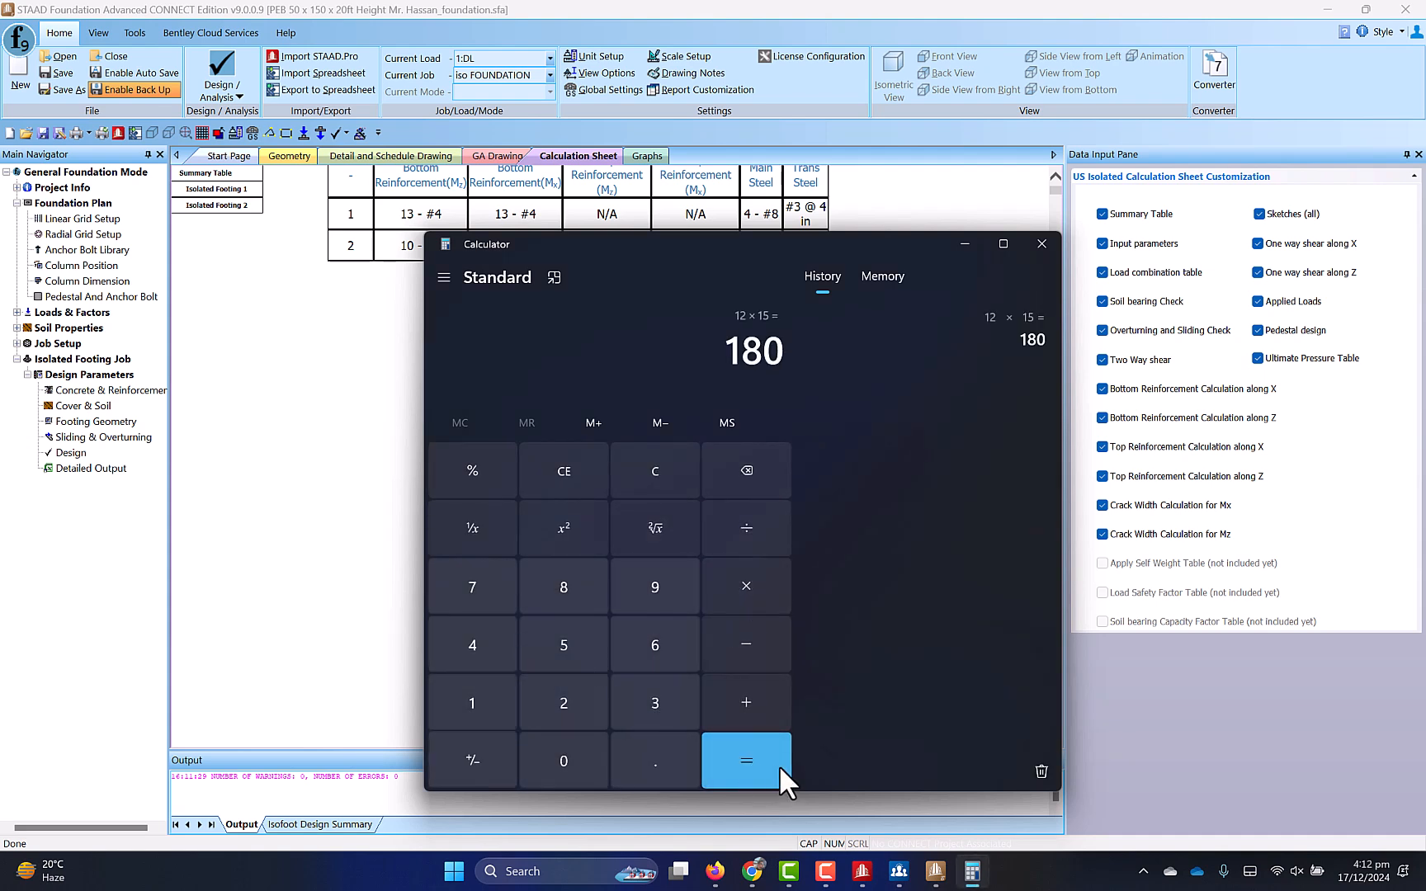
click(754, 574)
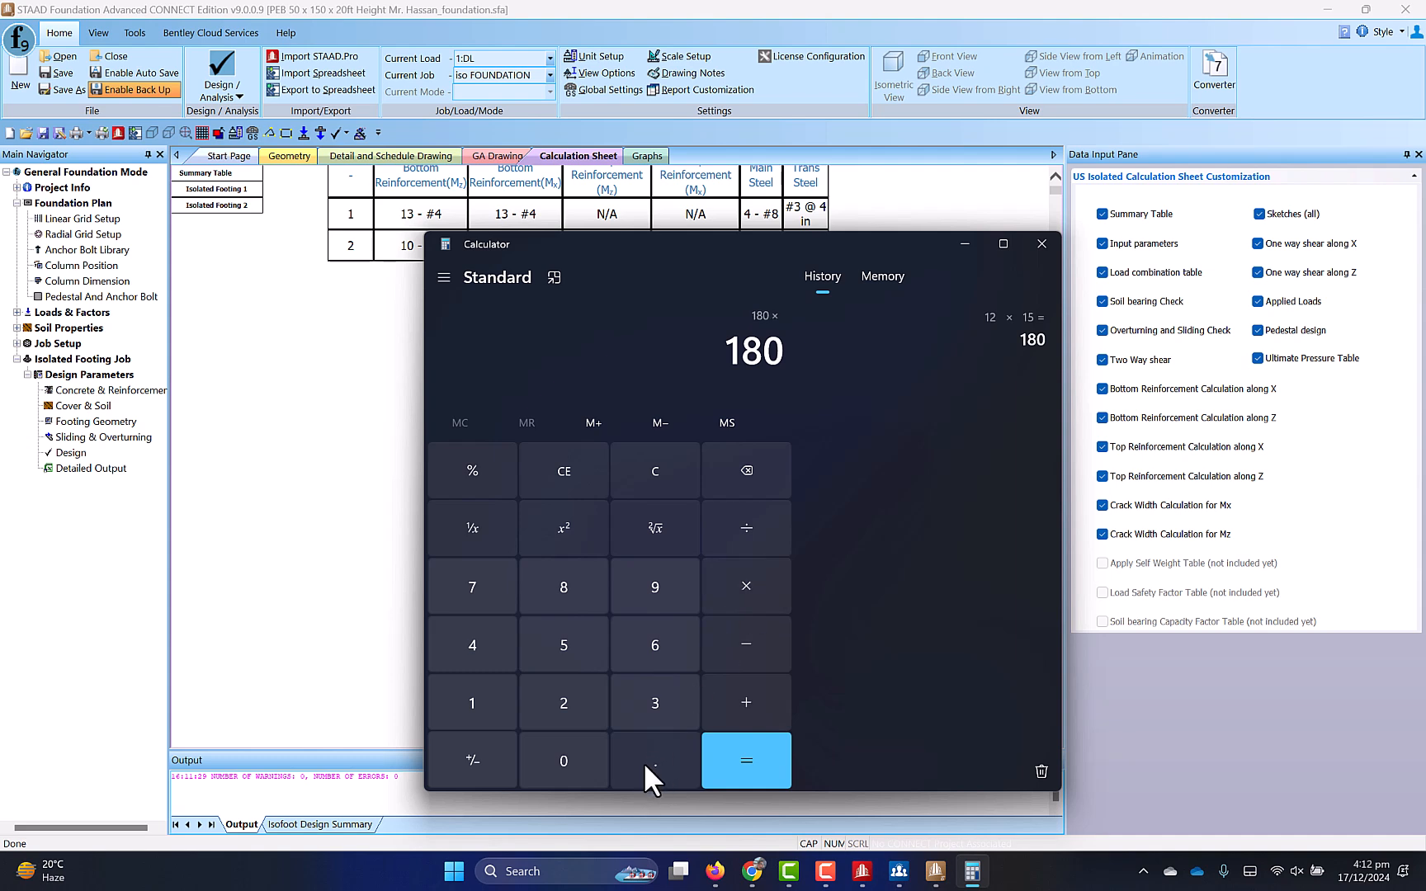
click(644, 761)
click(564, 760)
click(498, 710)
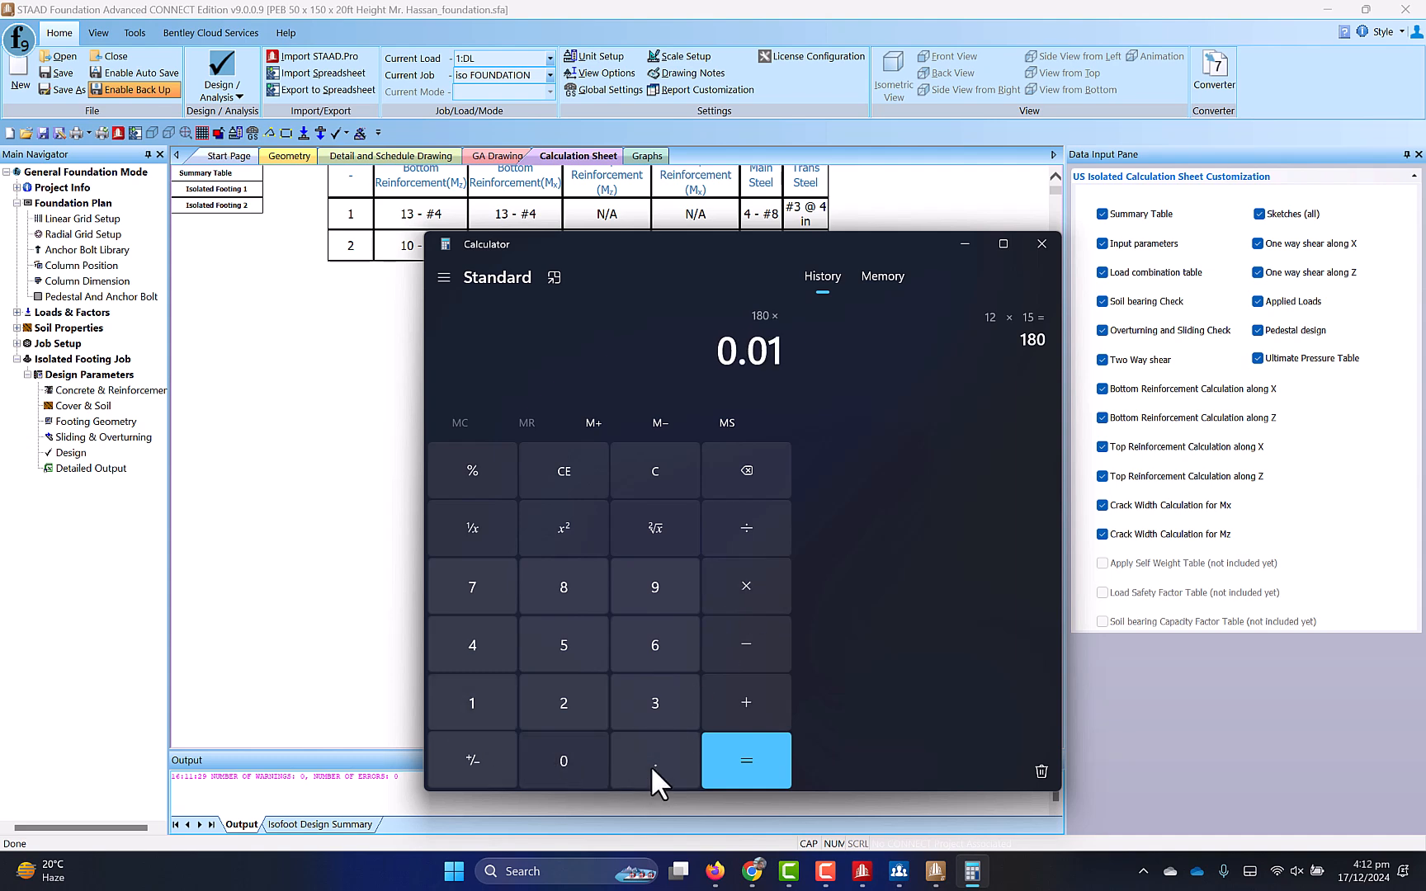
click(769, 773)
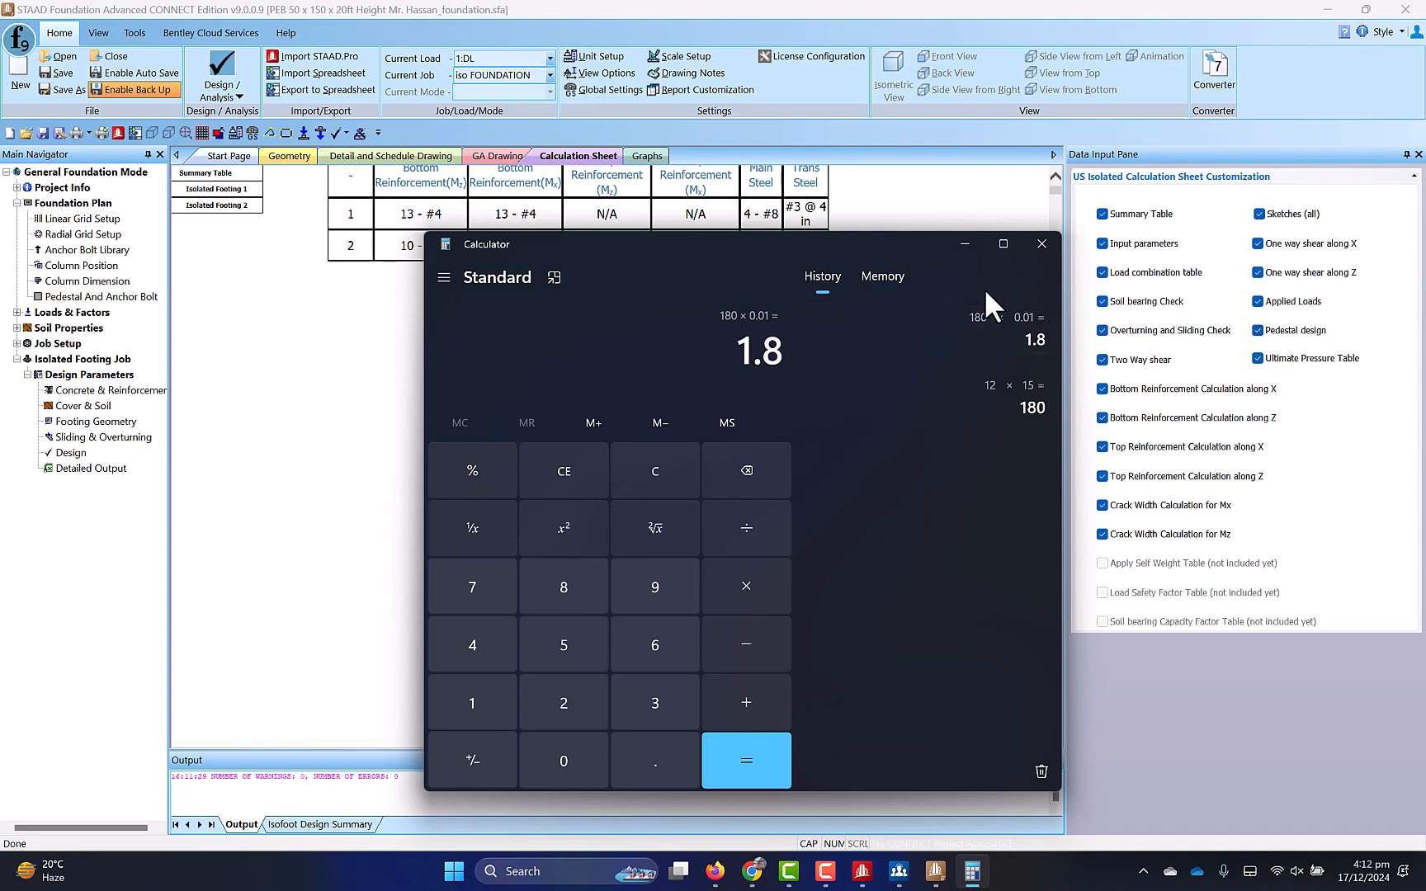
click(965, 245)
Step: Open the rebar table image beam_rebar.png from the desktop and examine the areas by bar number and number of bars
key(super+d)
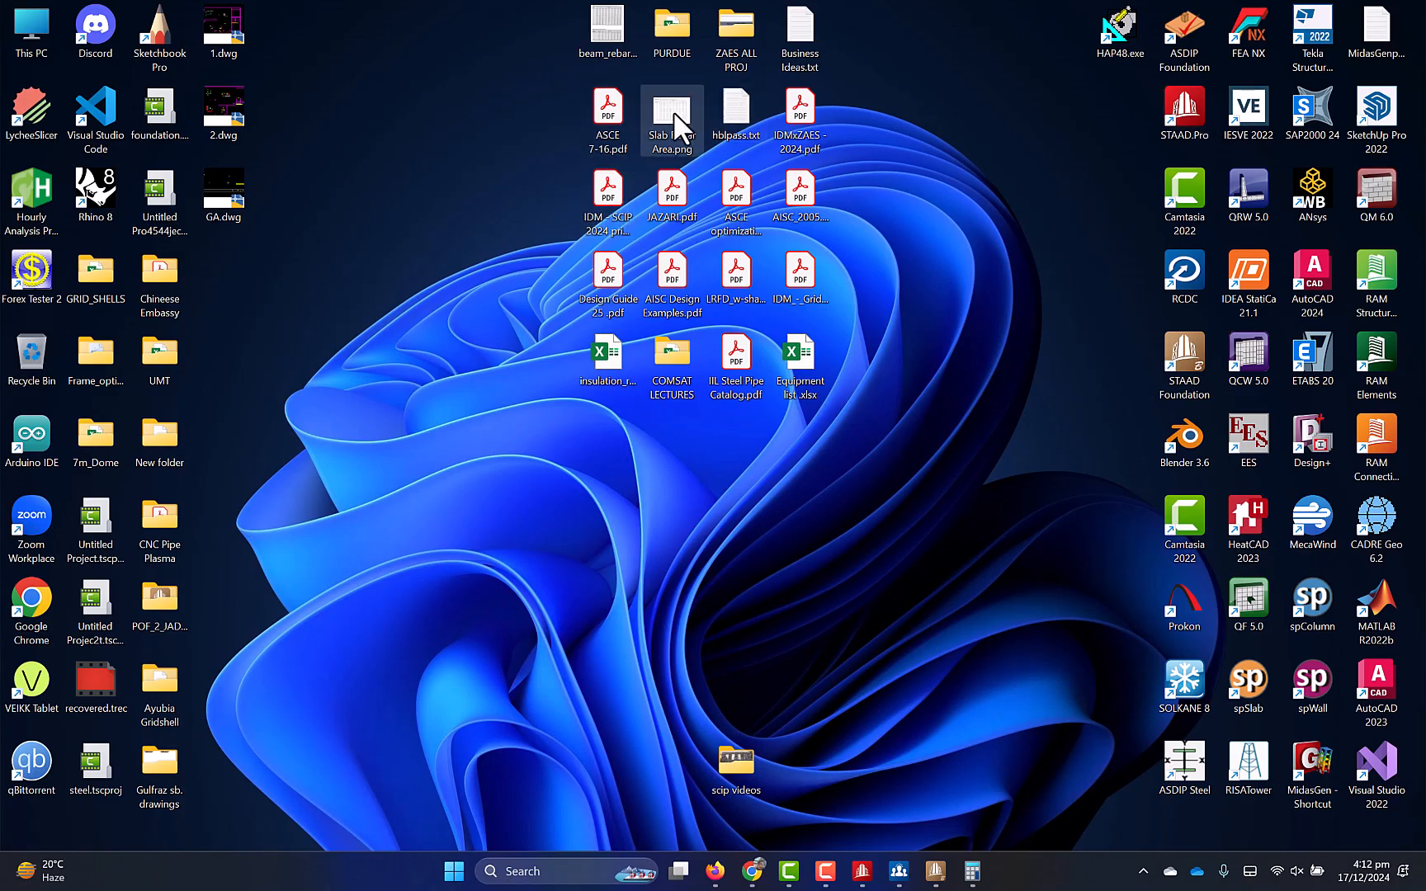
double_click(669, 119)
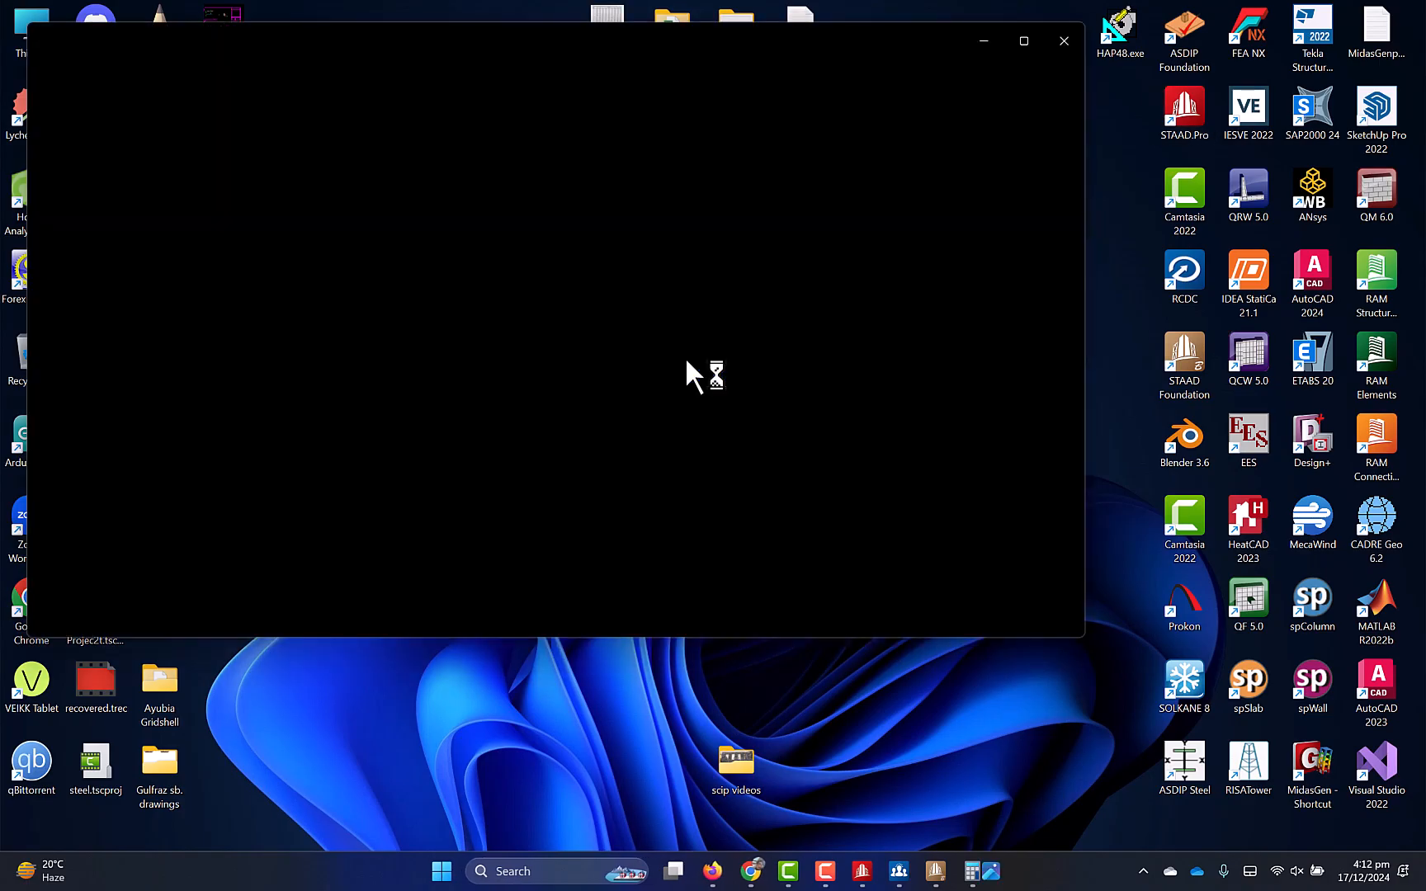
scroll(586, 210, up, 3)
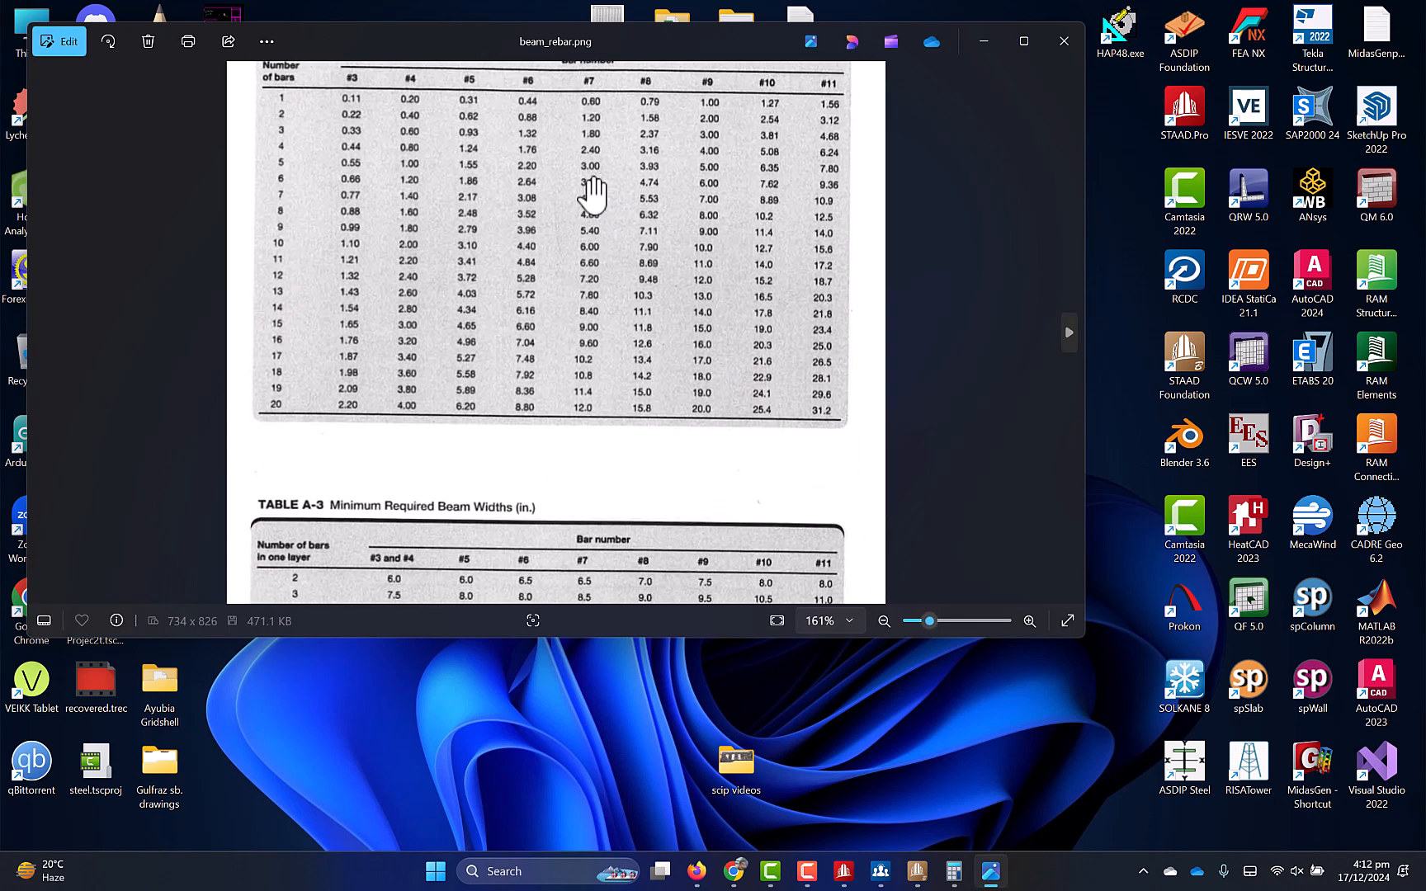
scroll(592, 194, up, 2)
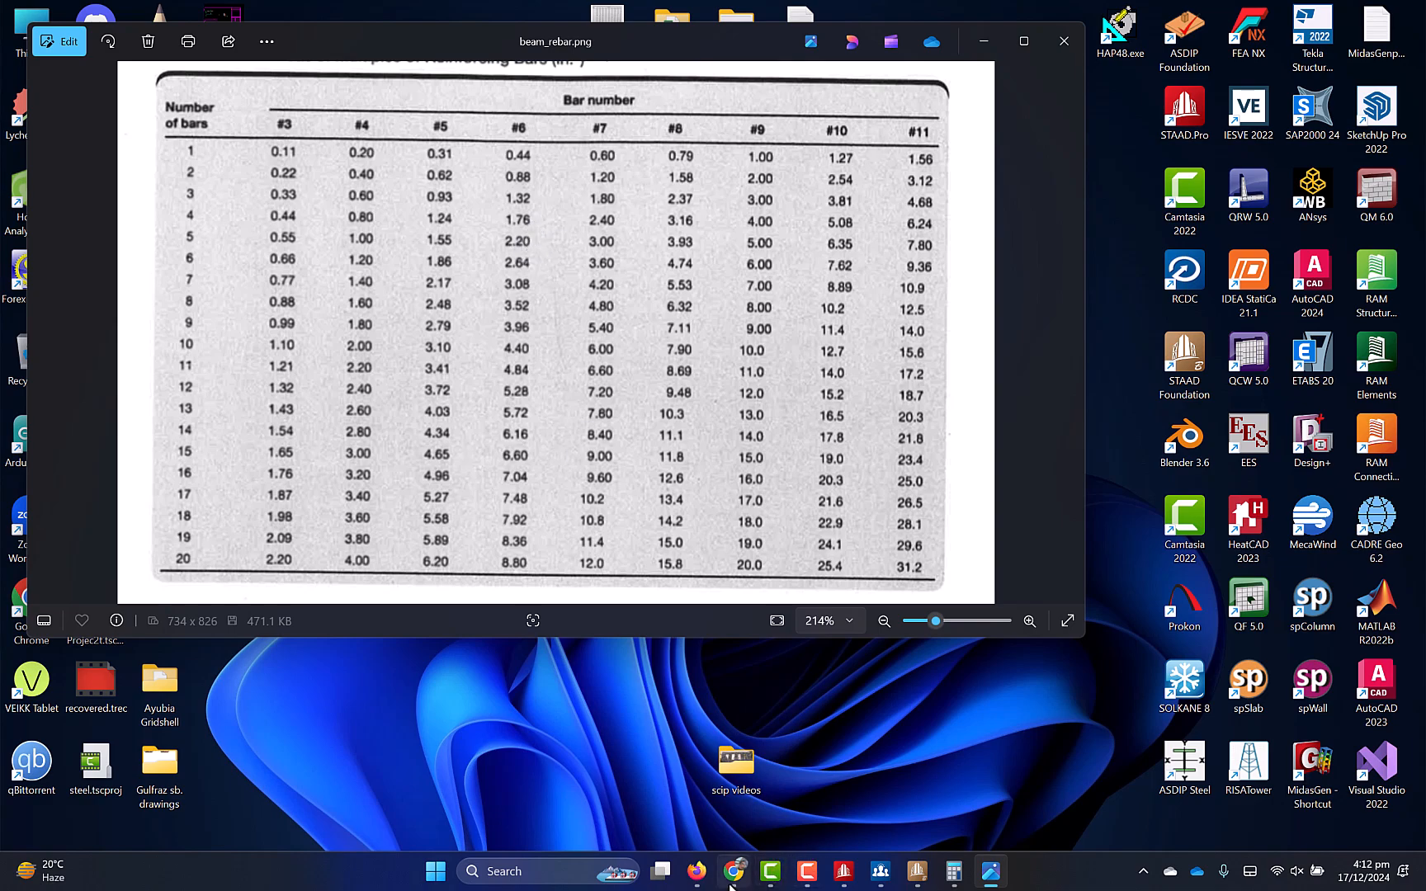
Step: Return to STAAD Foundation Advanced and check the footing and pedestal reinforcement in the calculation sheet's summary table
click(697, 871)
click(917, 872)
scroll(822, 319, up, 3)
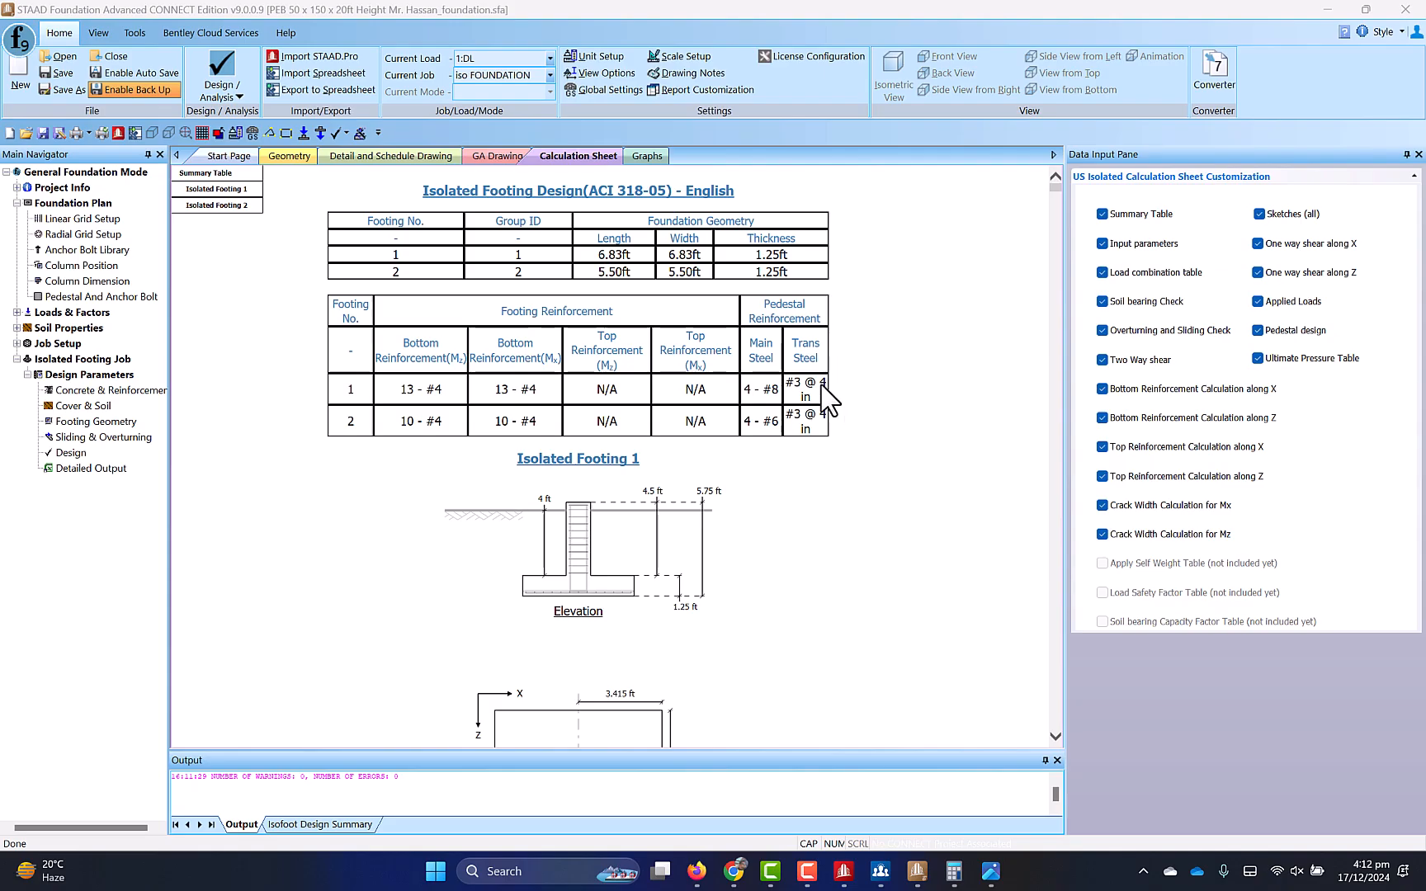
Step: Delete the old drawing files from the desktop and return to STAAD Foundation Advanced
click(1424, 885)
drag(340, 2, 194, 294)
key(Delete)
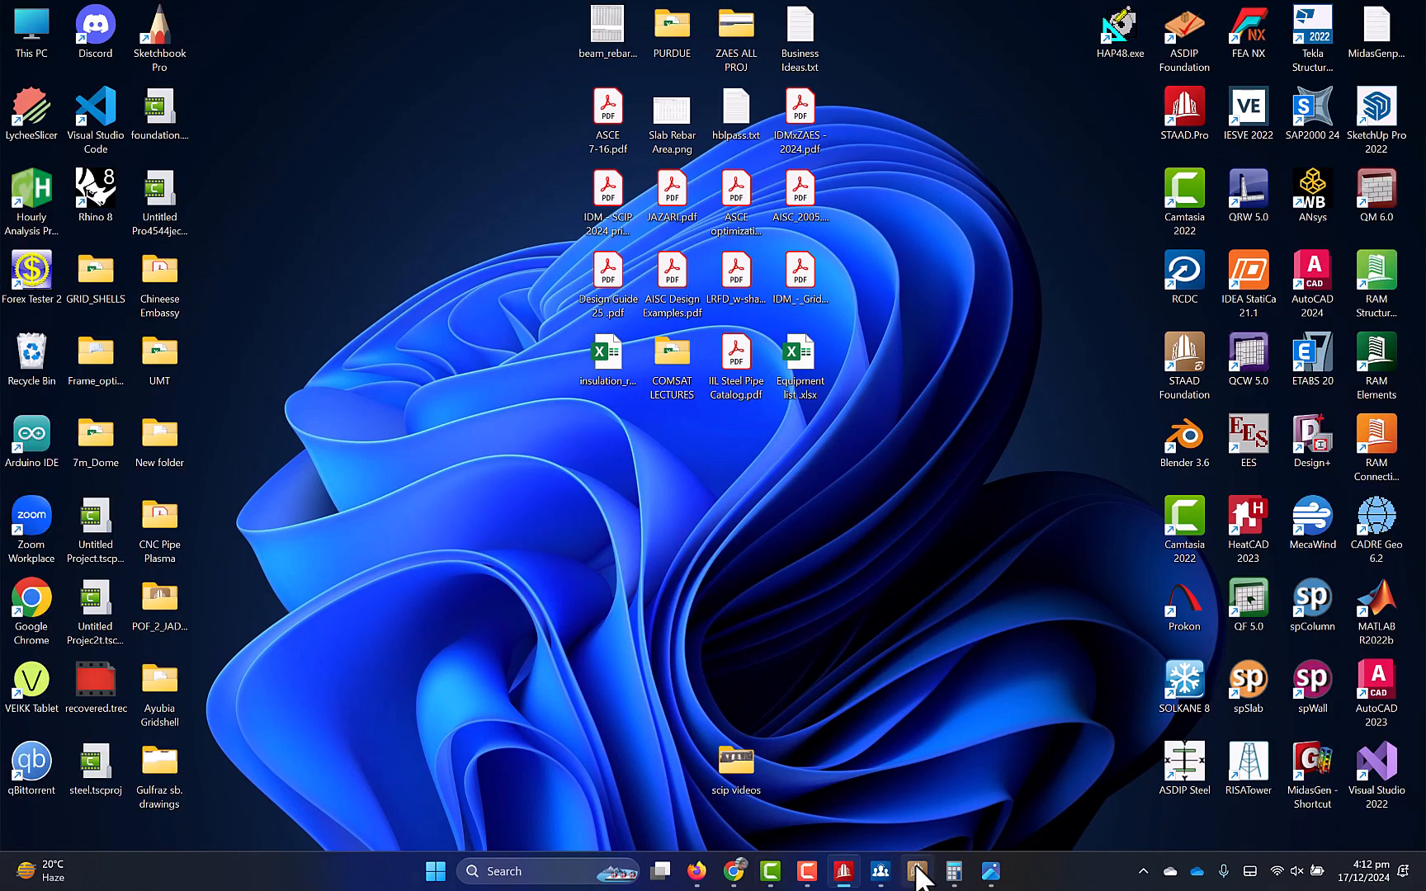
click(916, 871)
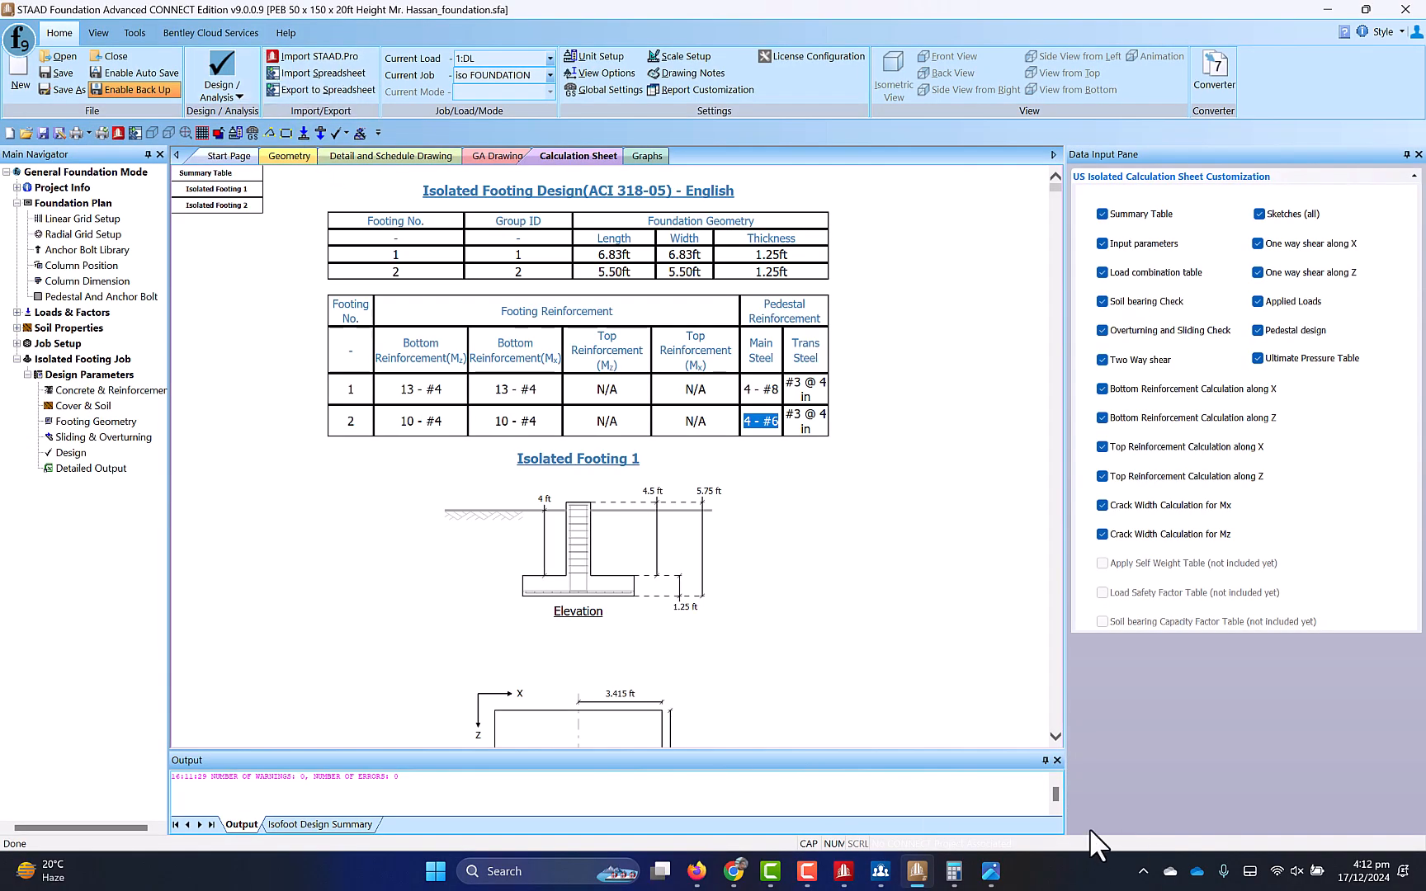
Step: Open footing 1's detail drawing and examine the plan and section dimensions
click(368, 156)
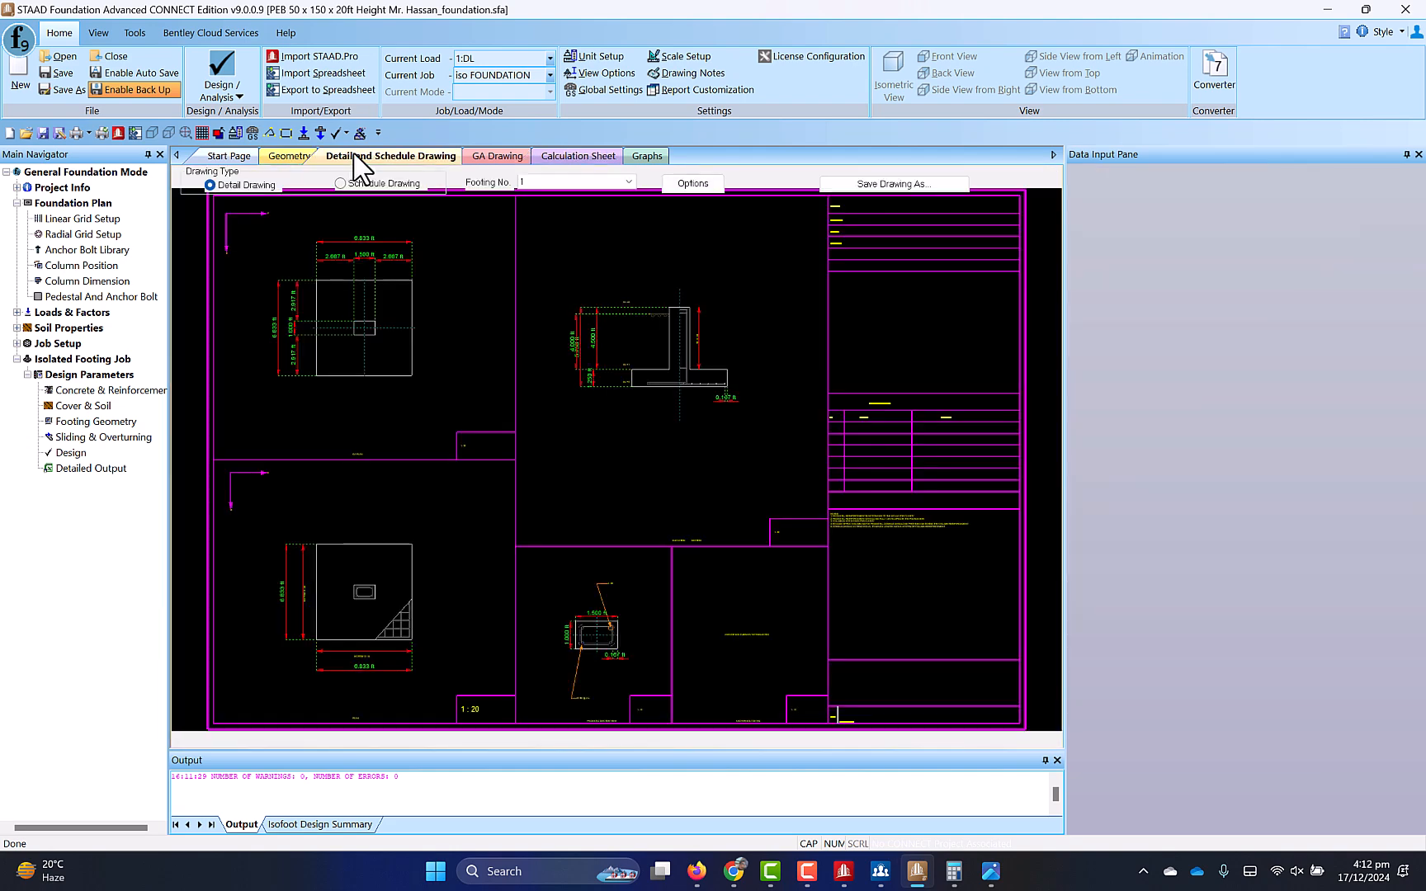
scroll(372, 342, up, 3)
scroll(372, 342, down, 3)
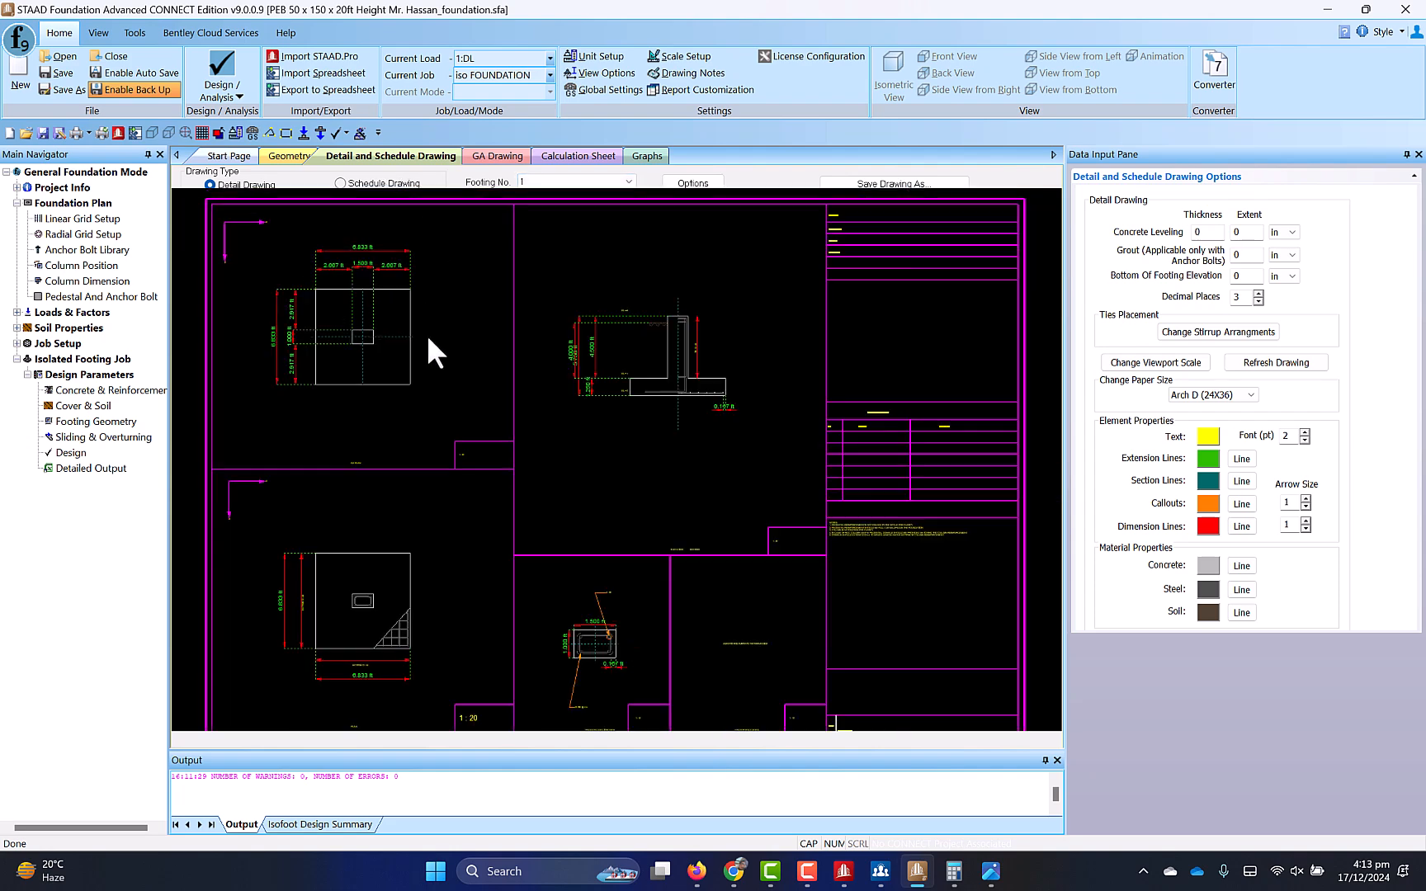
scroll(253, 316, up, 3)
scroll(493, 333, down, 6)
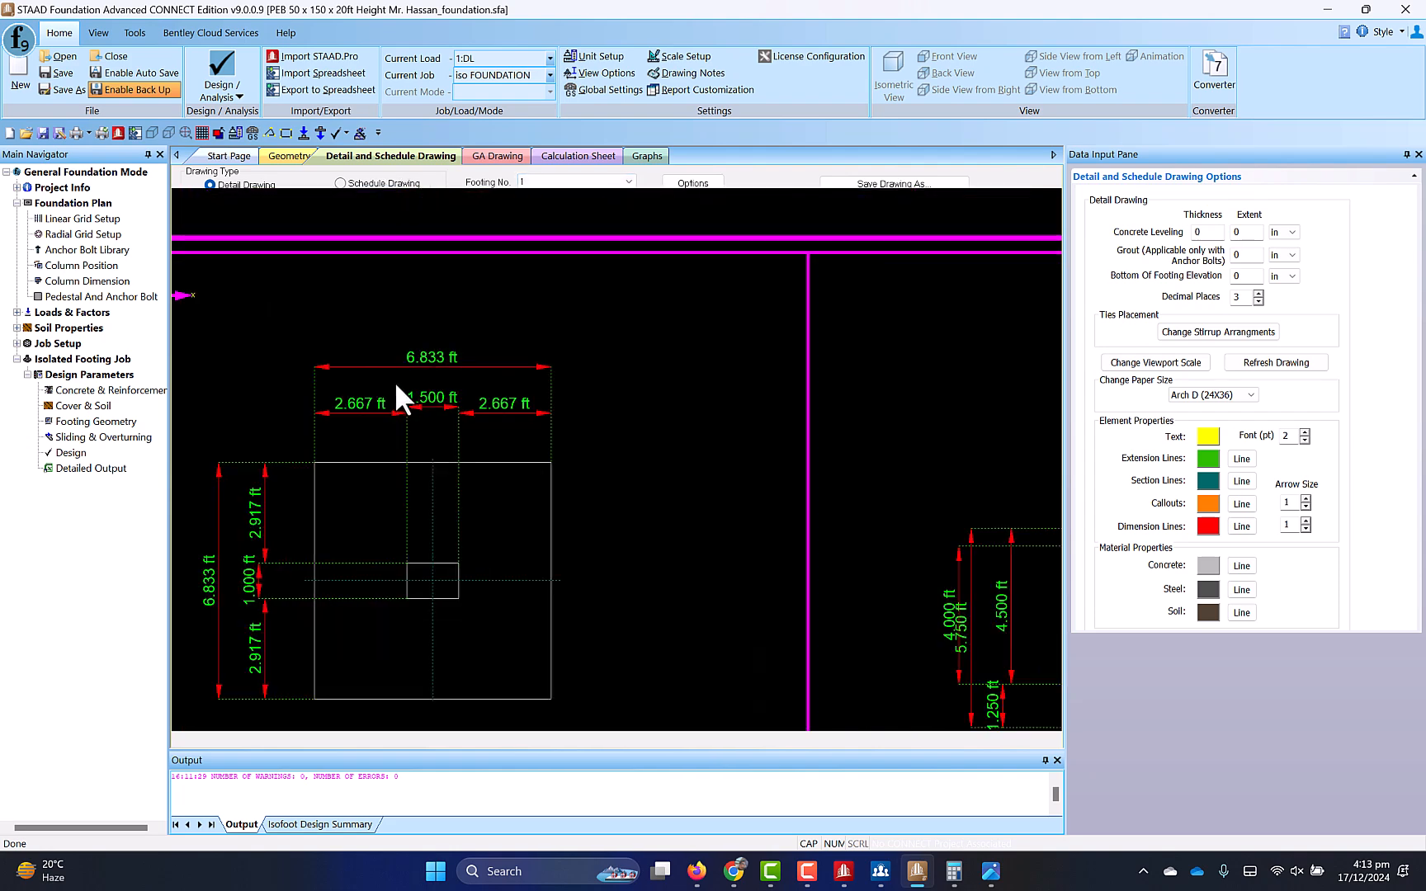
Step: Save footing 1's detail drawing to the desktop as 1.dwg in AutoCAD R2000 format
click(911, 182)
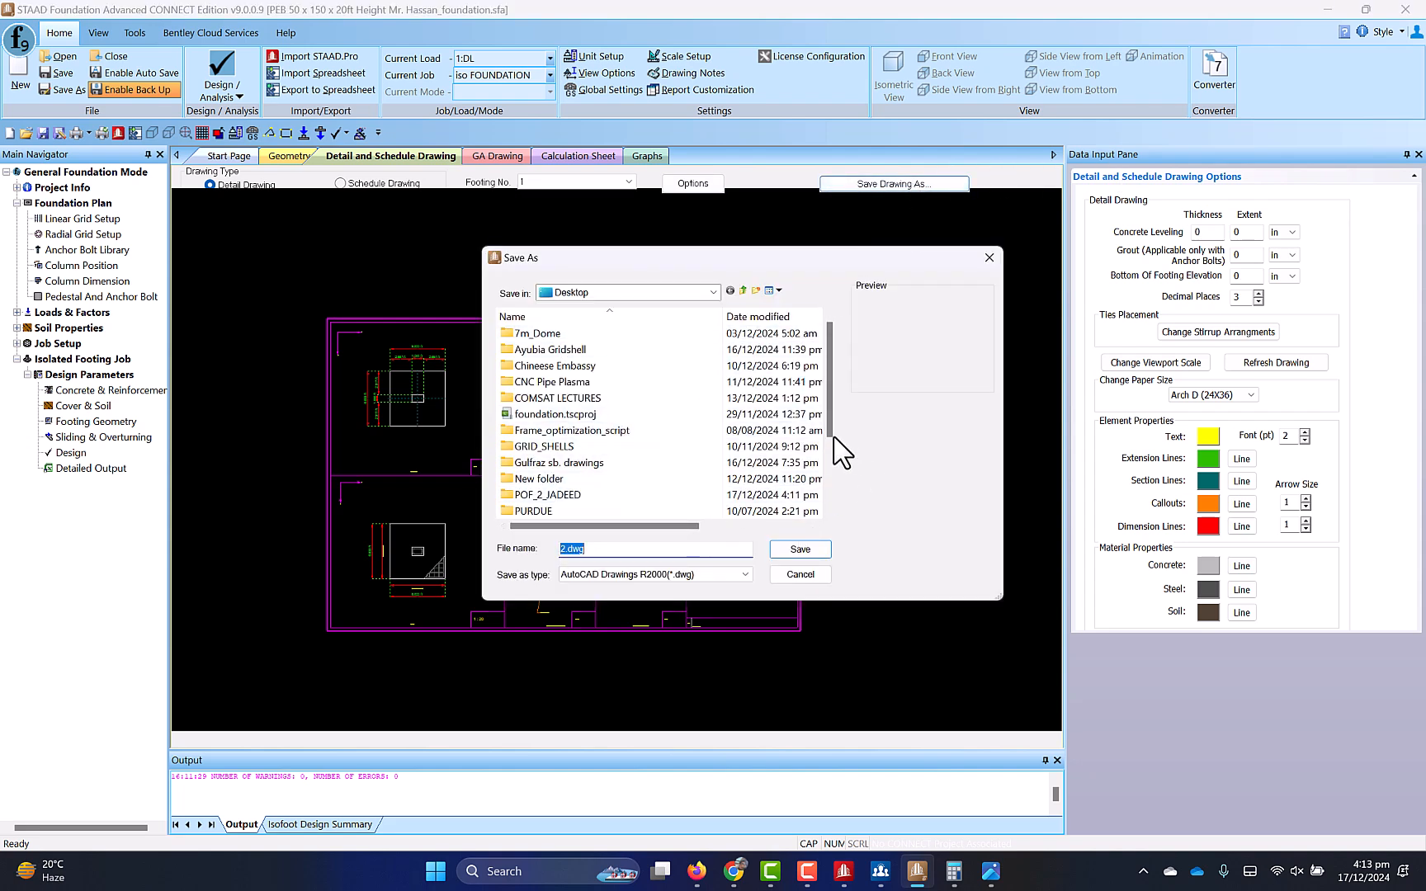
text(1)
click(797, 550)
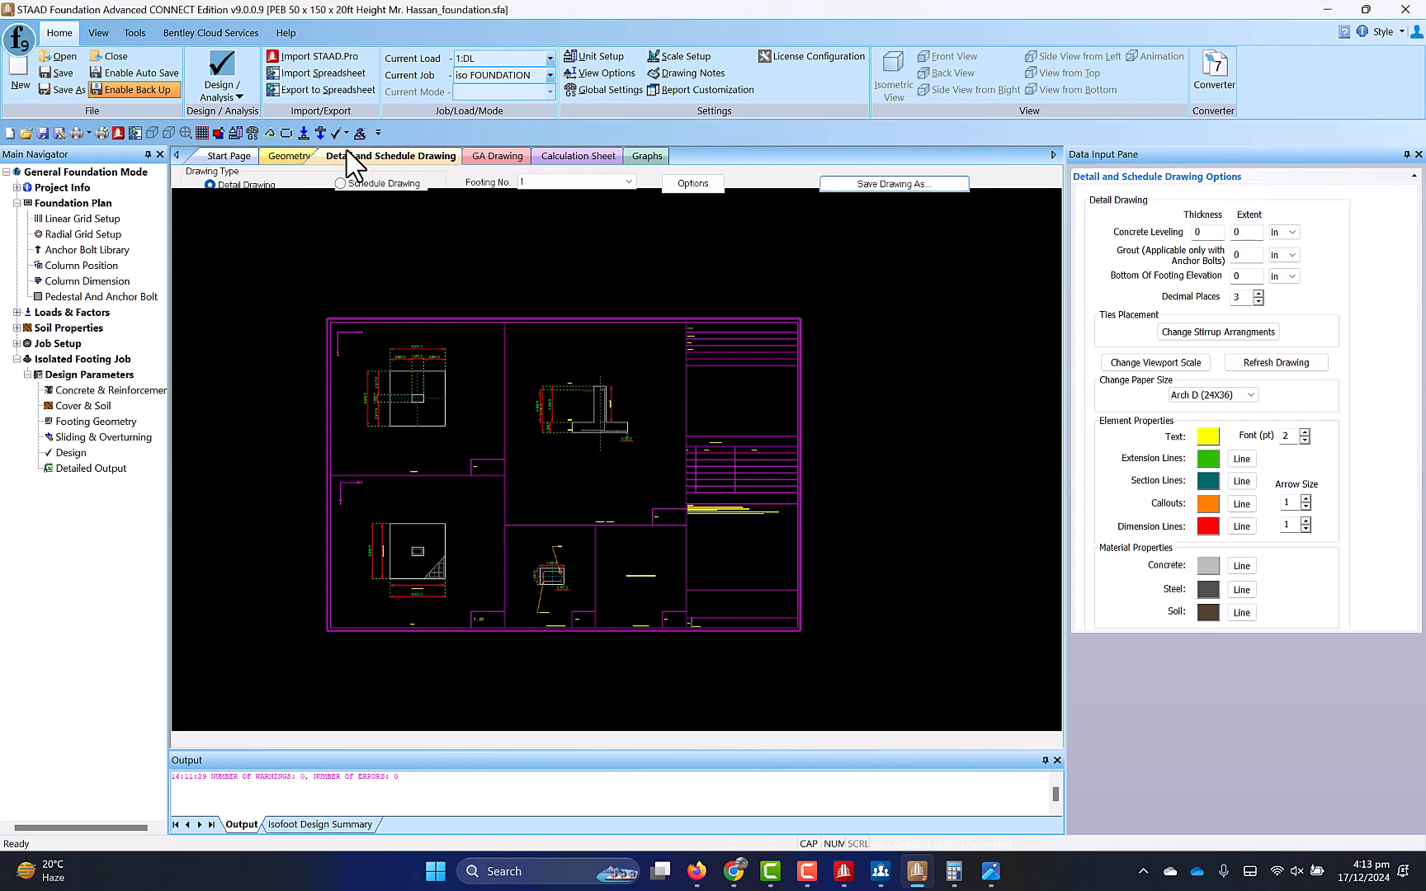
Step: Open the GA drawing and save it to the desktop as GA.dwg in AutoCAD R2000 format
click(510, 160)
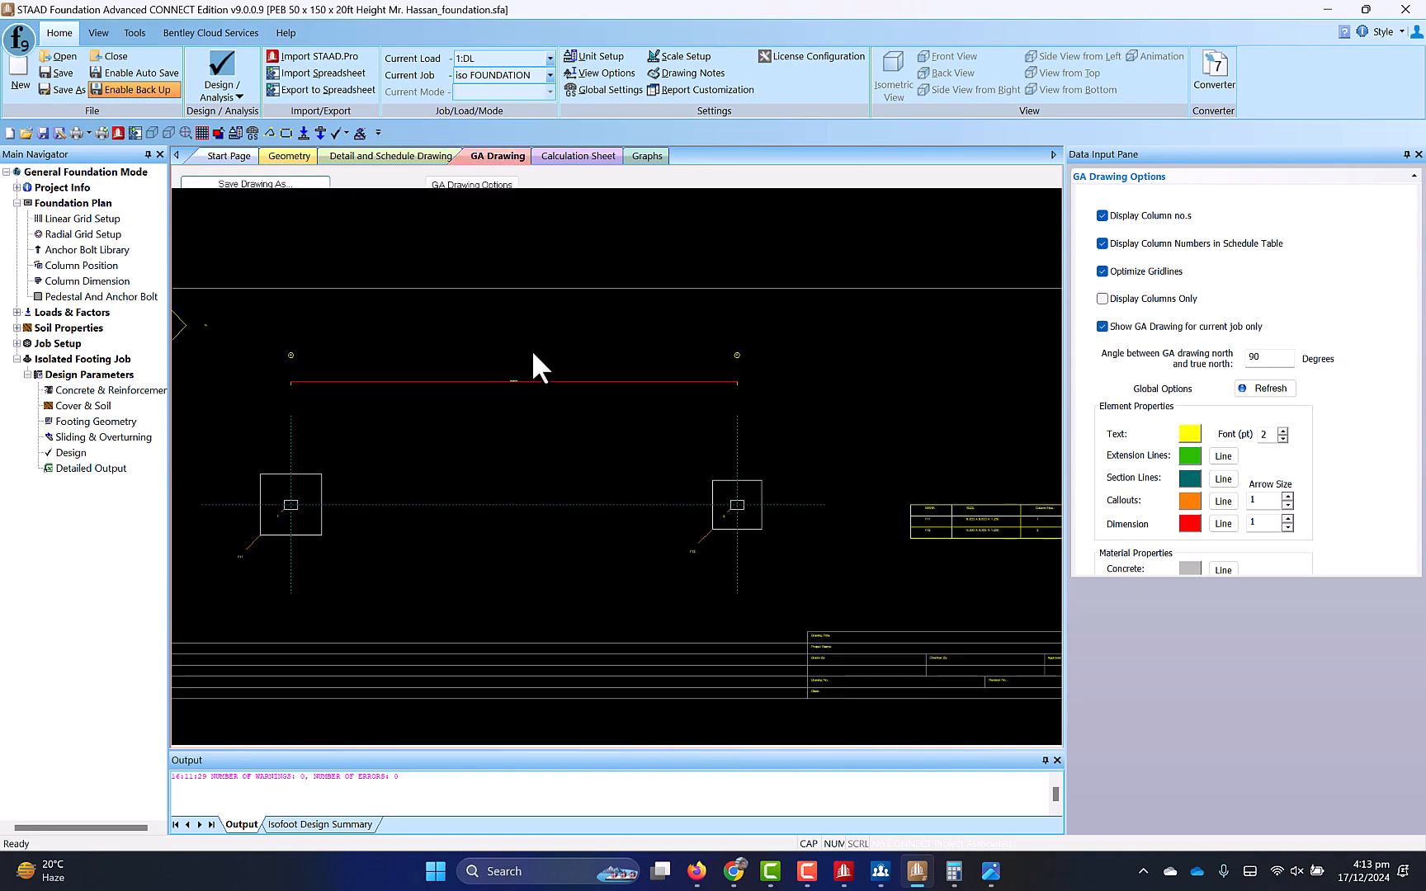
click(252, 182)
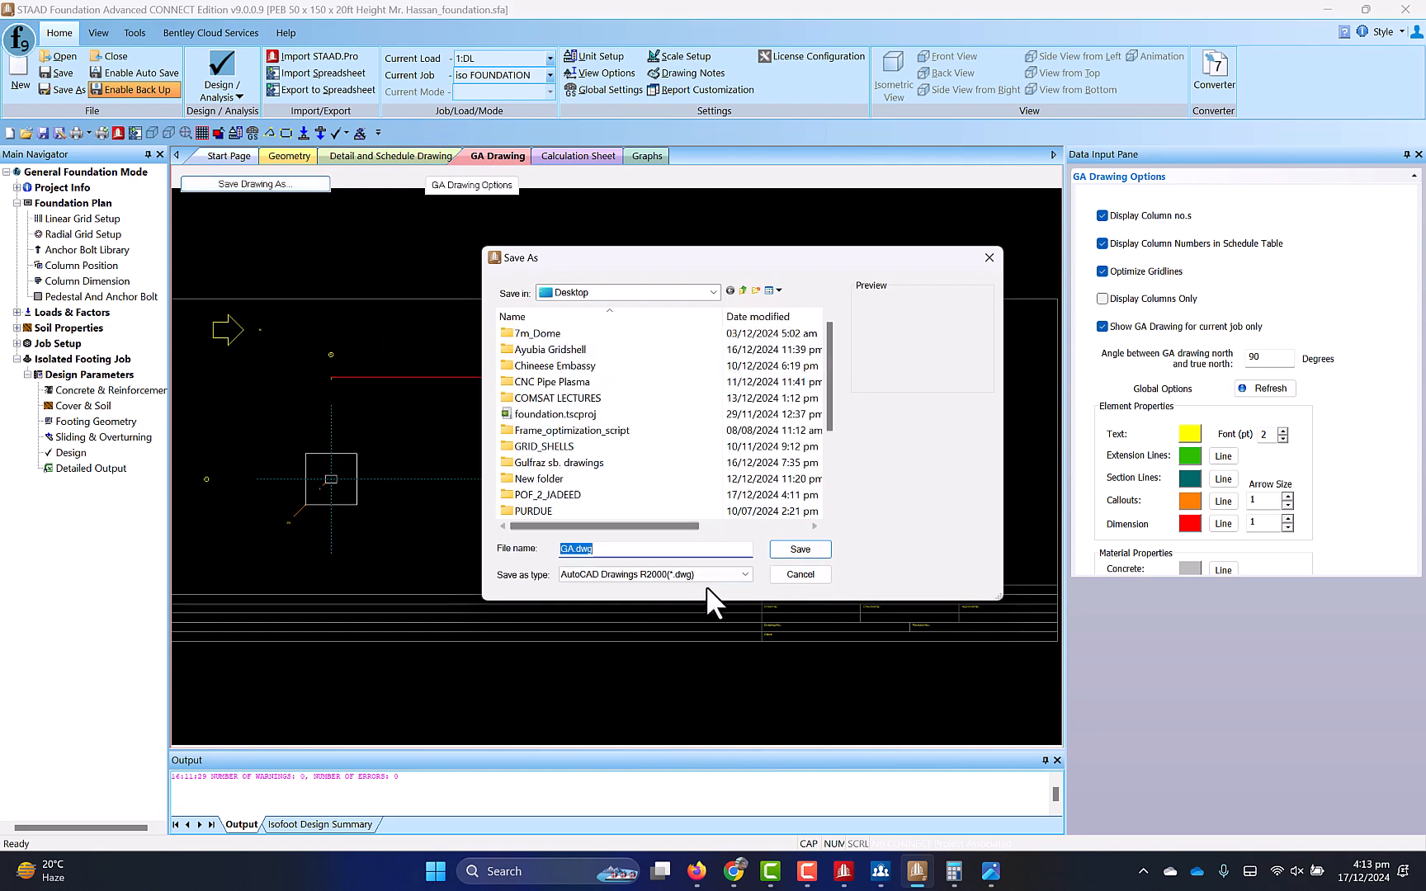
click(808, 549)
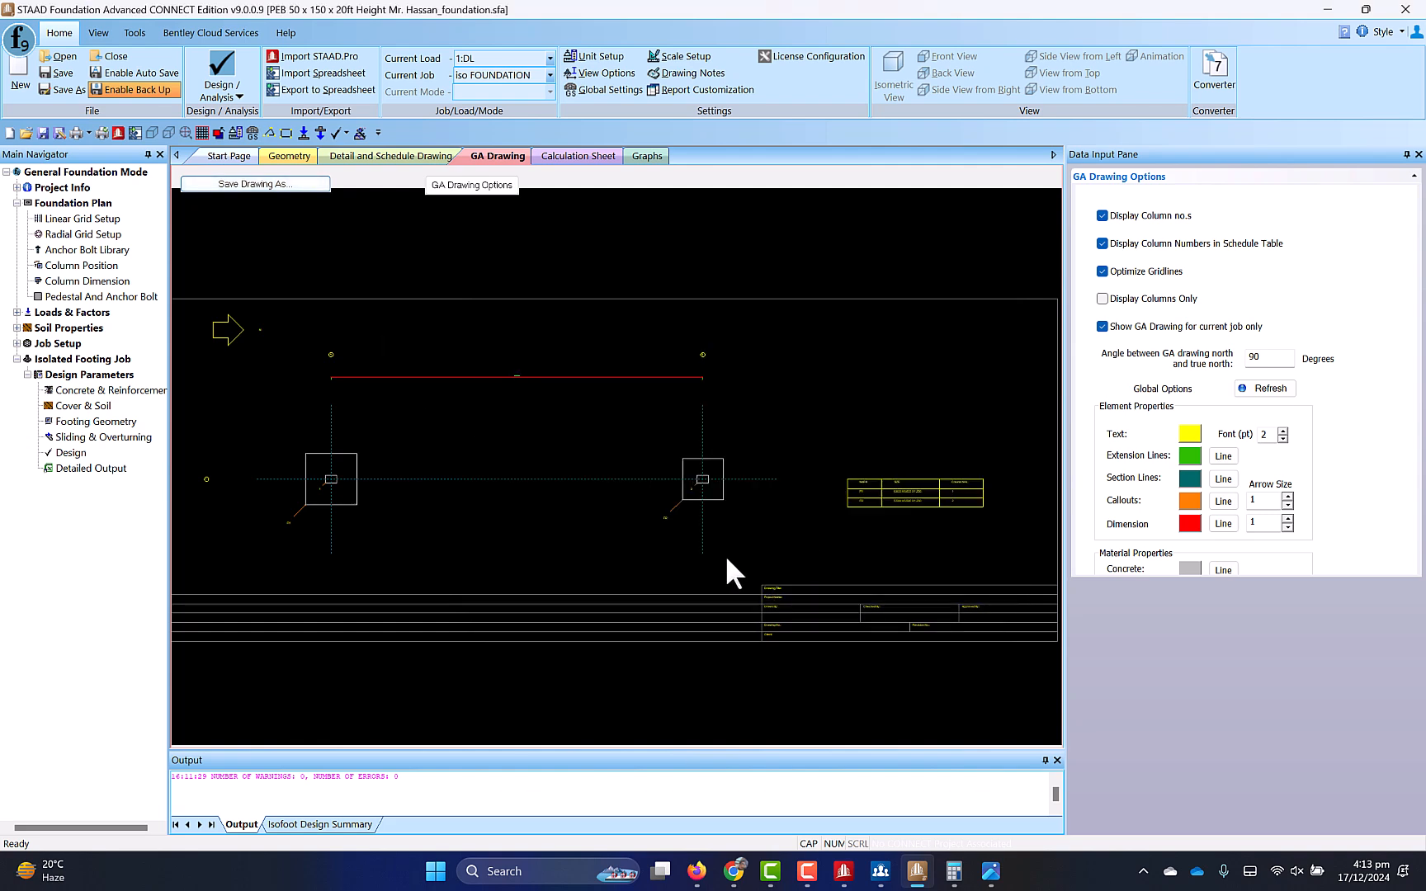
Step: Examine the footing layout and schedule table in the GA drawing and check the exported DWG files on the desktop
scroll(577, 498, down, 2)
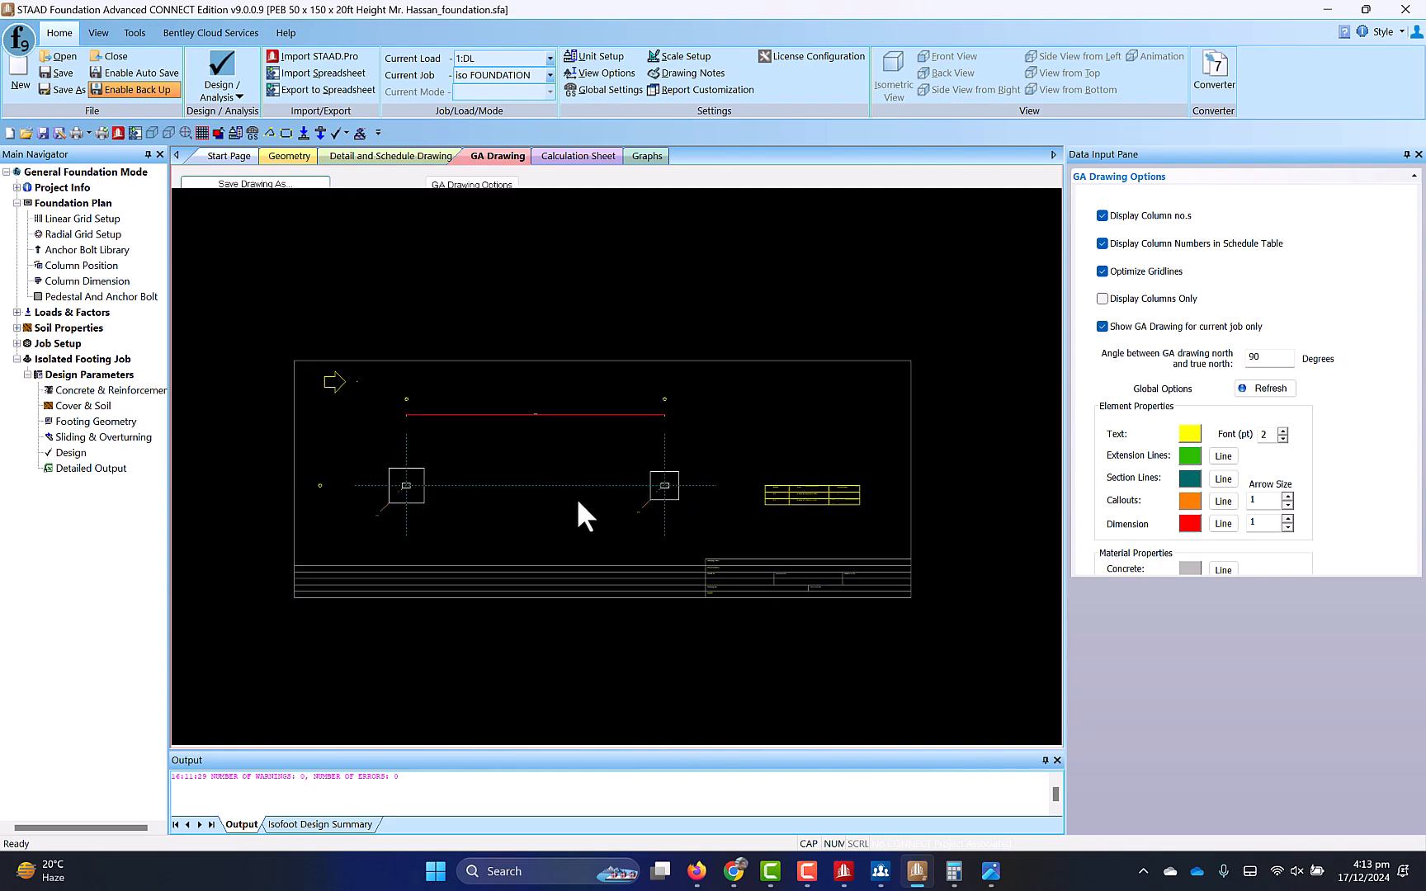
scroll(573, 506, up, 3)
scroll(784, 538, up, 4)
middle_drag(788, 538, 534, 541)
scroll(725, 678, down, 2)
scroll(630, 659, up, 2)
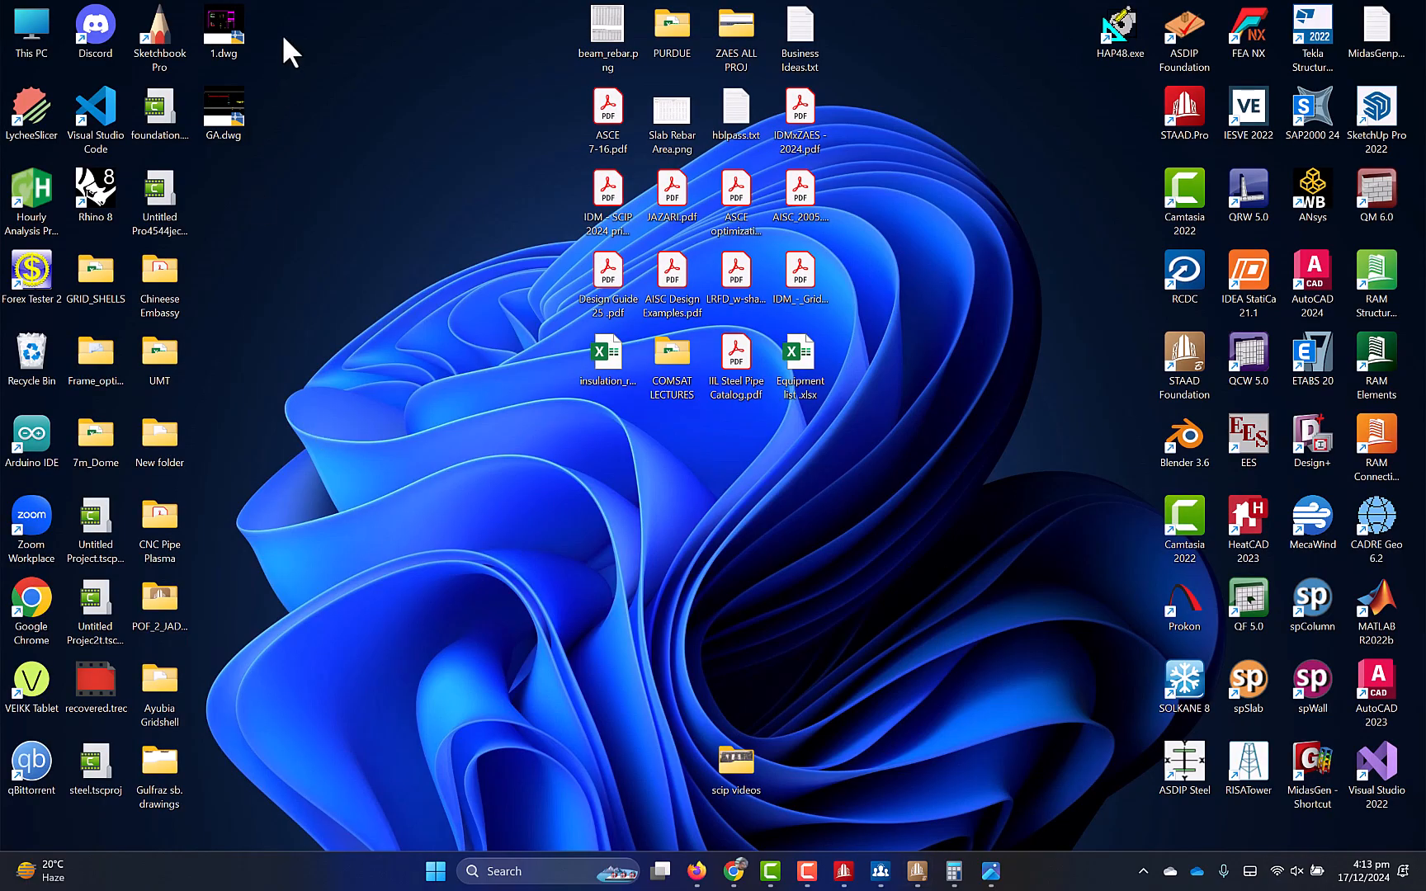
drag(284, 34, 207, 212)
click(376, 268)
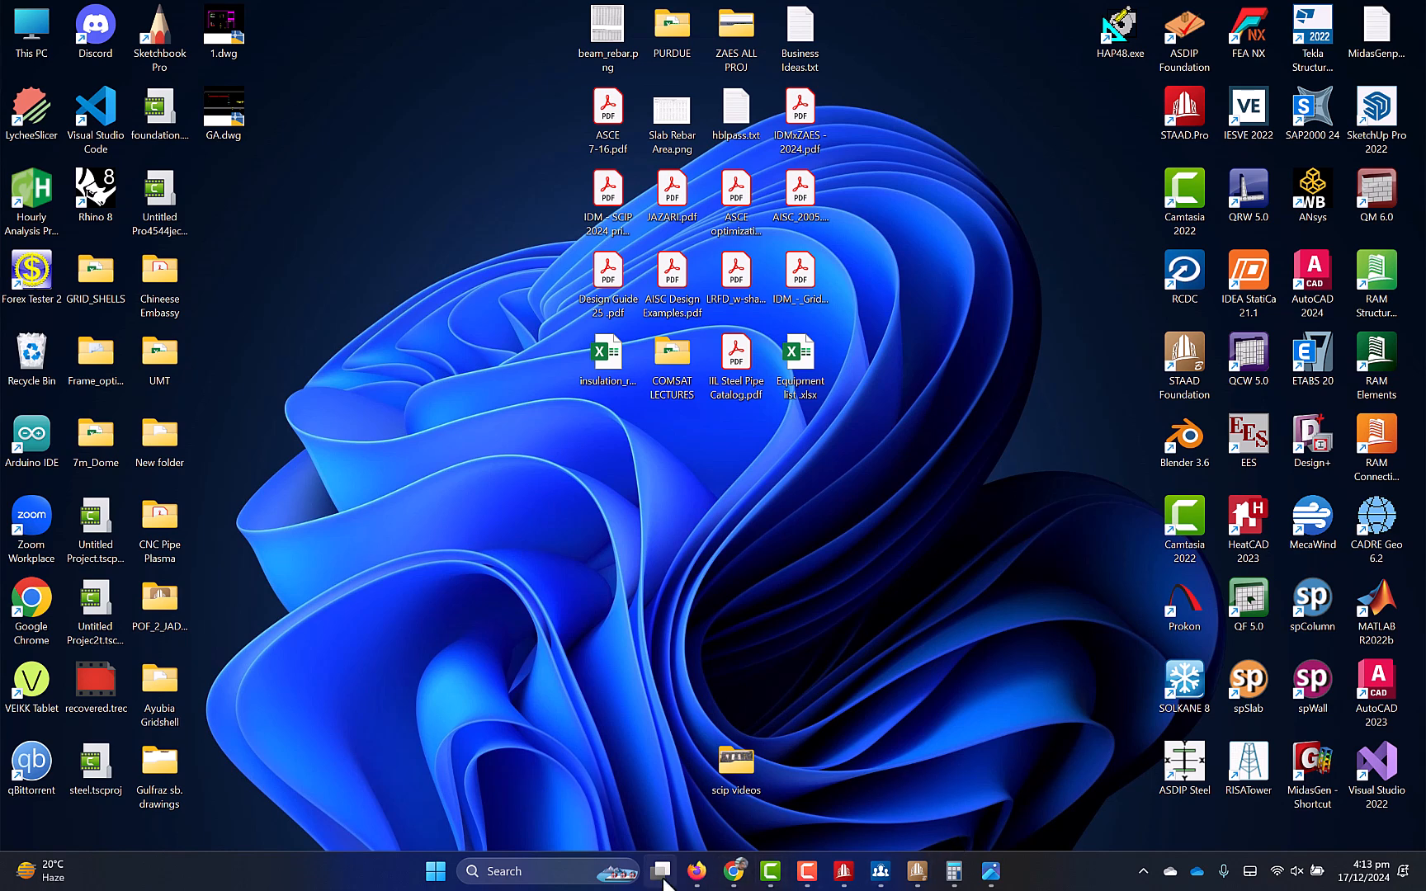